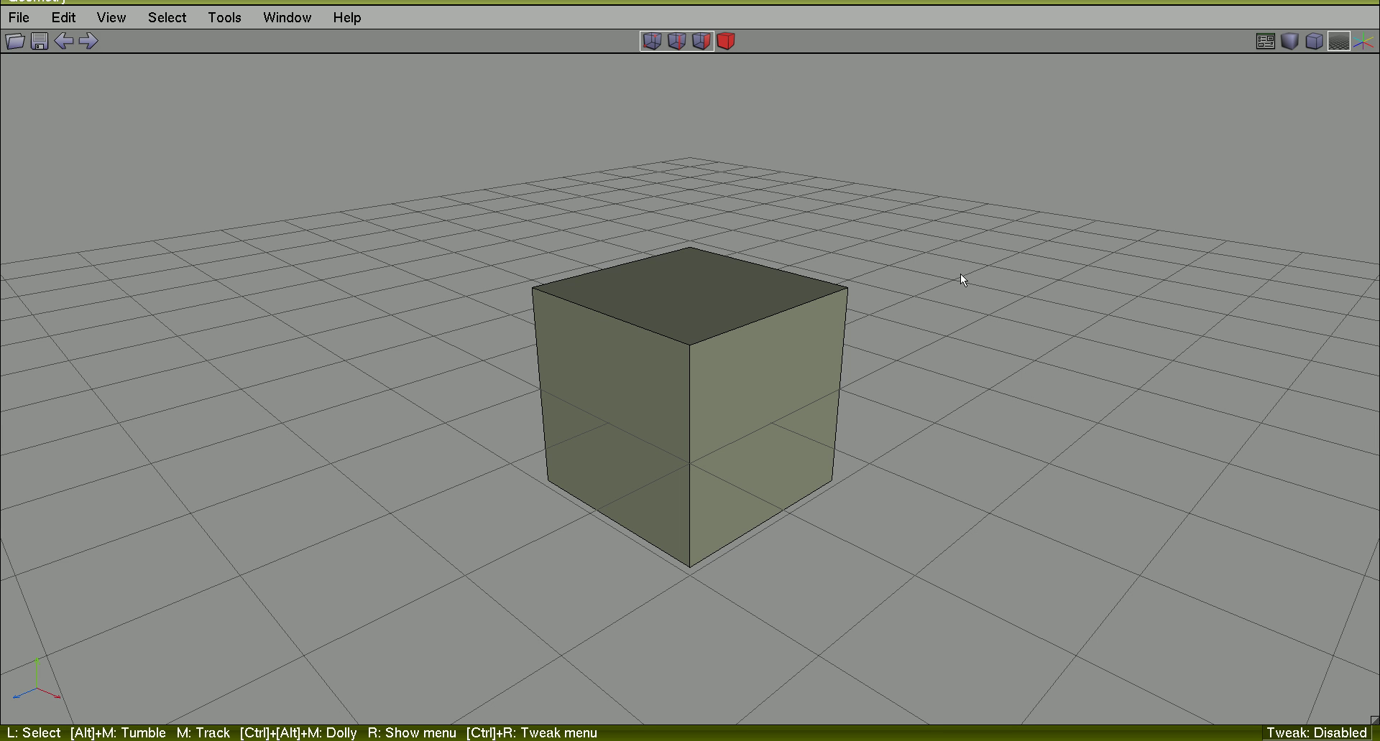
Toggle the cube between flat and smooth shading, and display its smooth proxy inside the wireframe cage.
key(Tab)
key(Tab)
key(Tab)
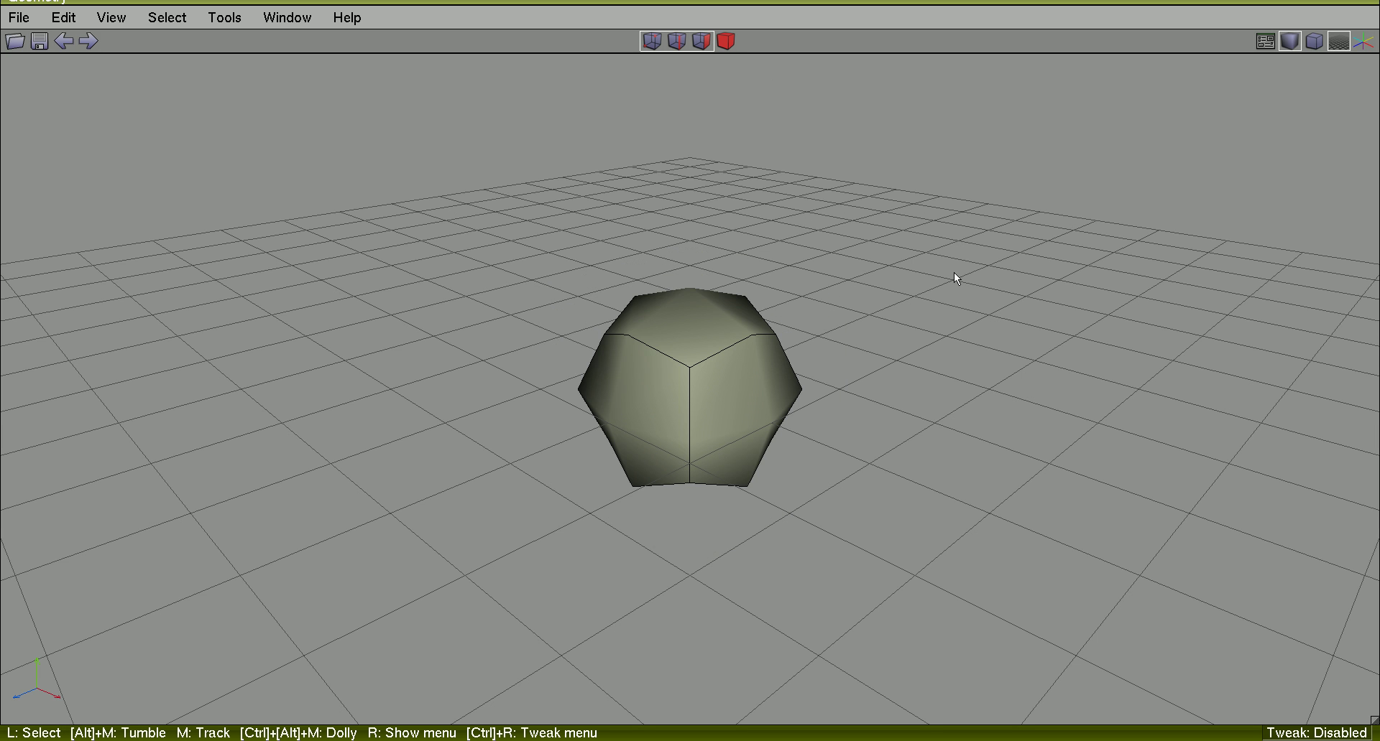
key(Tab)
key(Tab)
key(Tab)
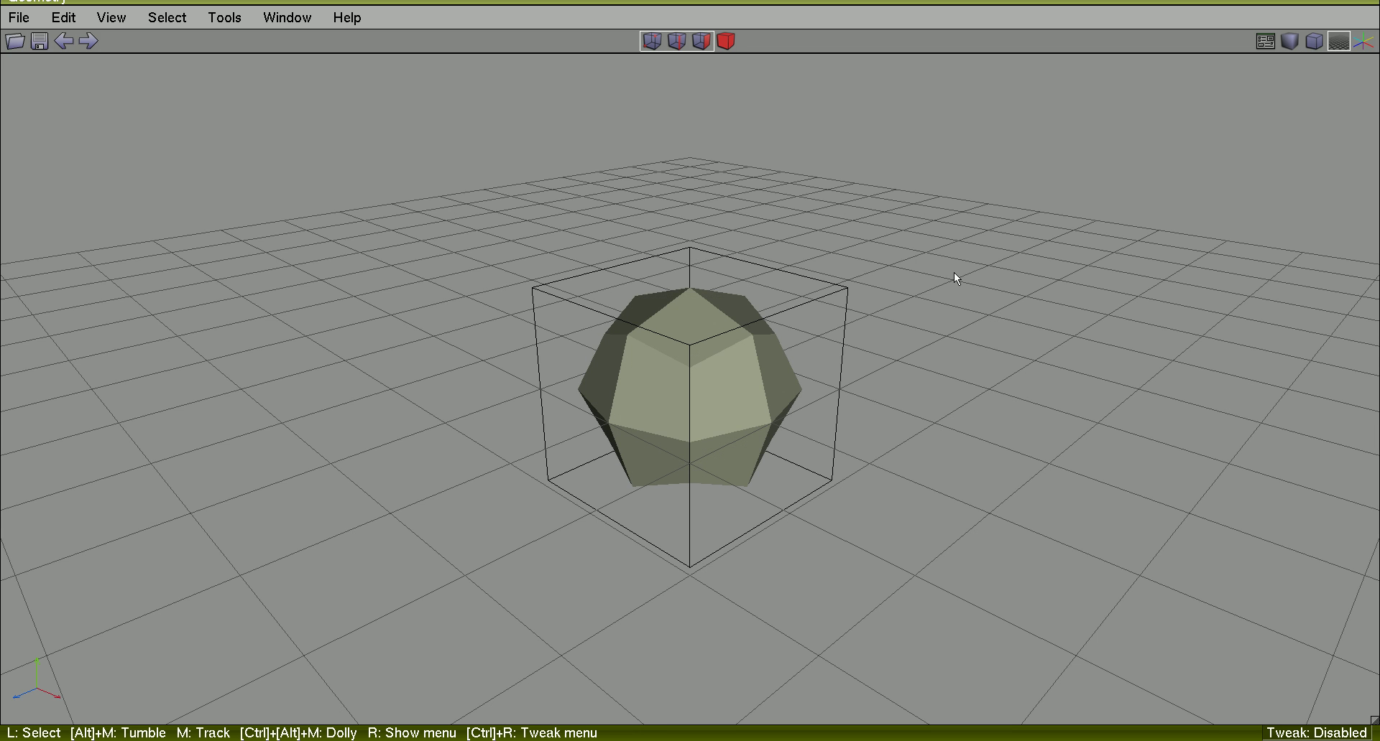
click(110, 20)
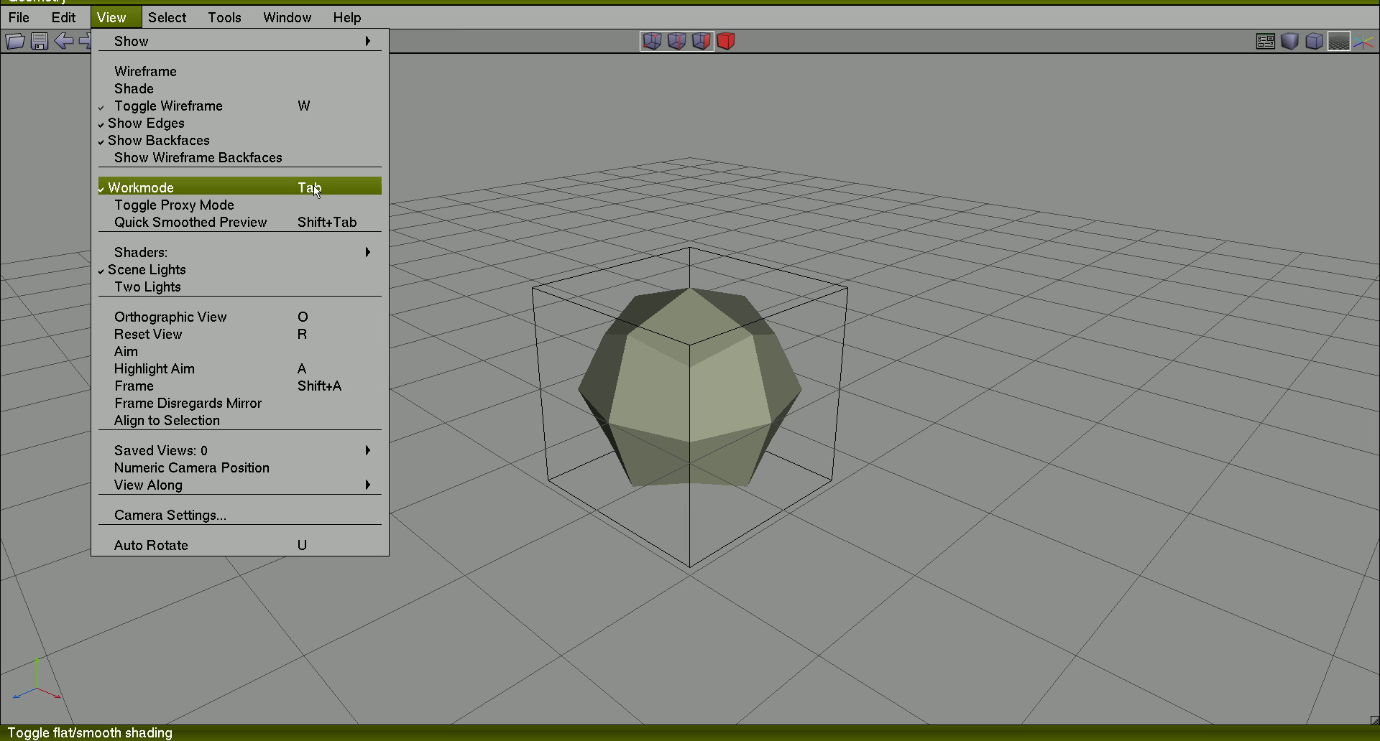
click(965, 188)
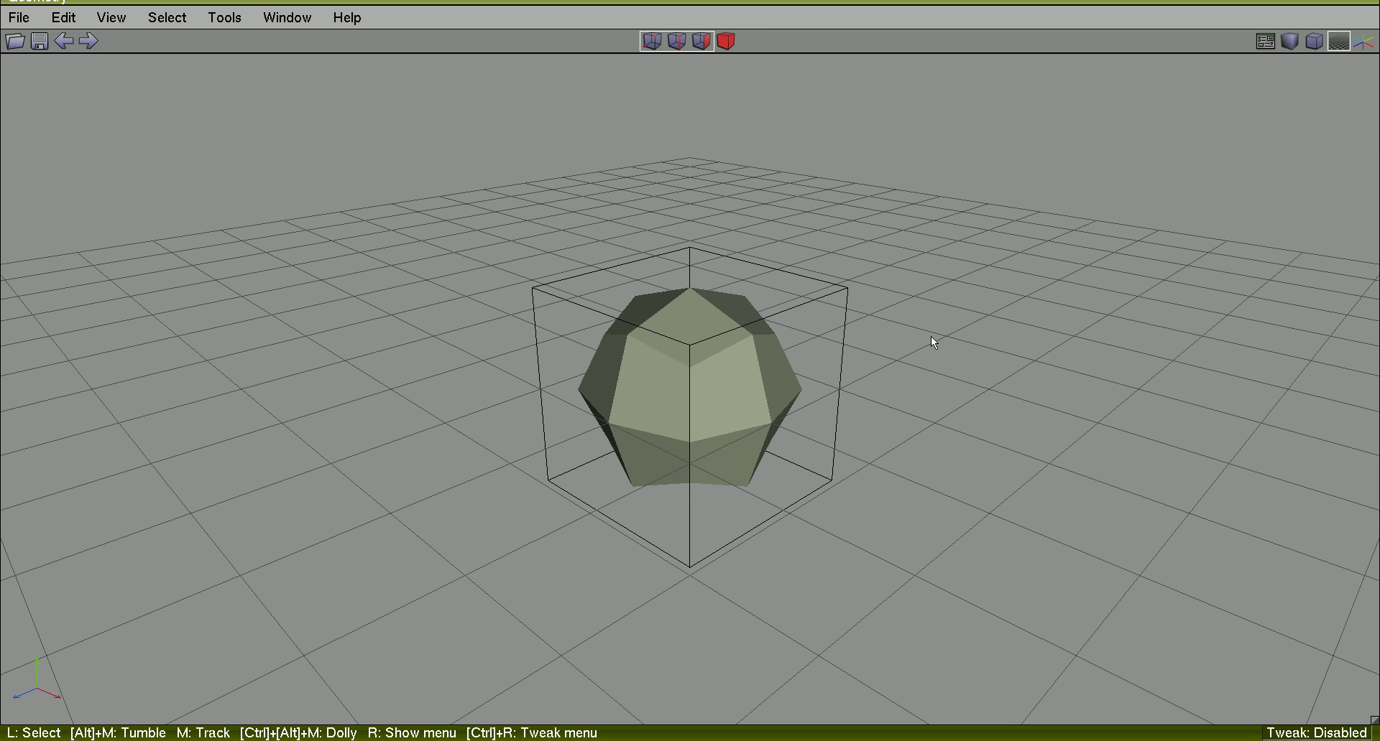
Select the cube face centred at X 1.0 and set the hardness of its four bordering edges to Hard.
click(757, 395)
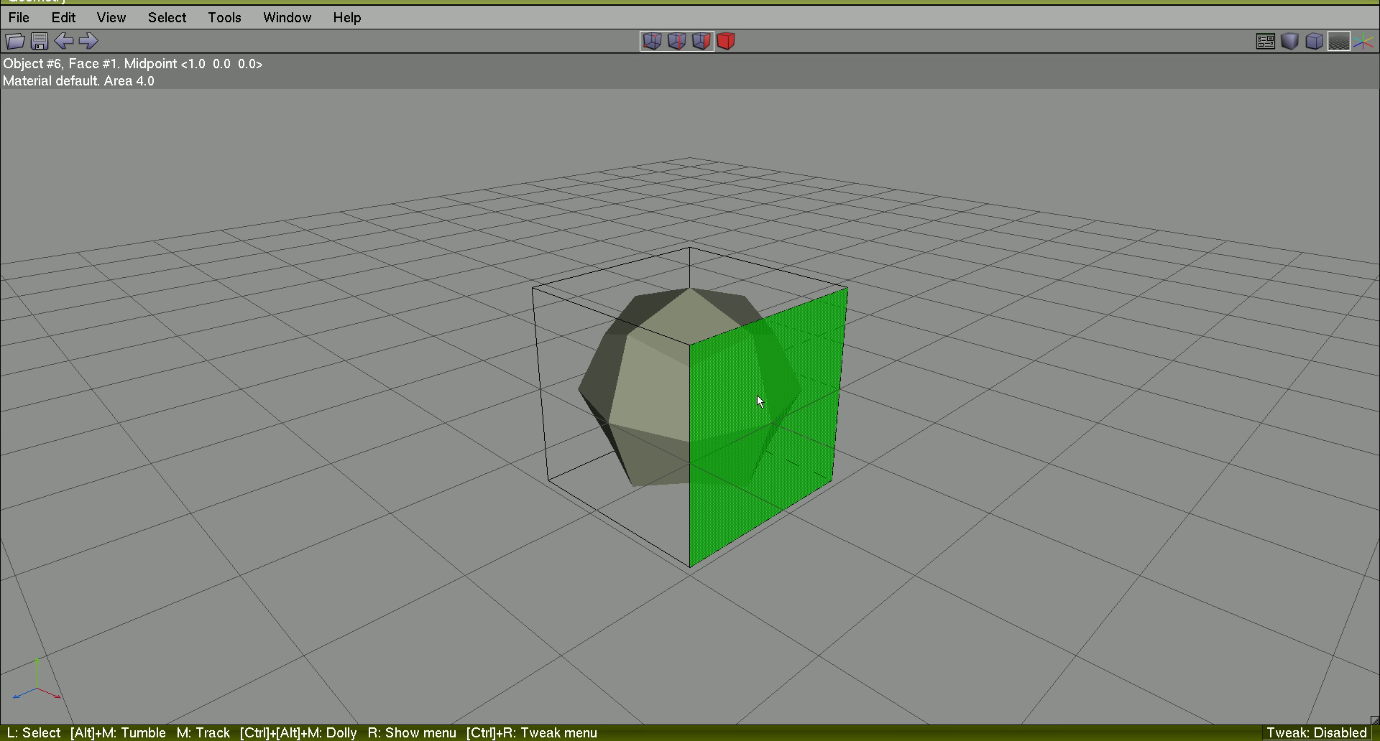
click(757, 395)
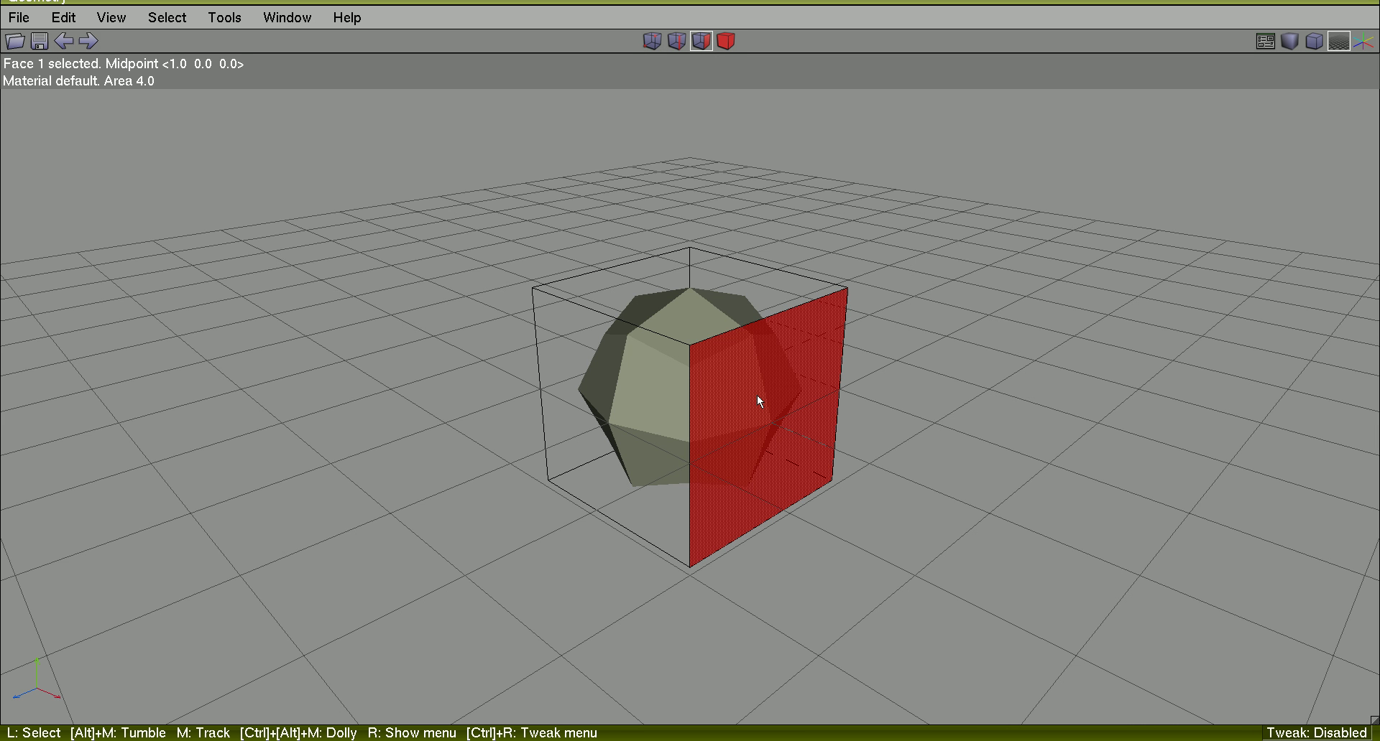
click(676, 41)
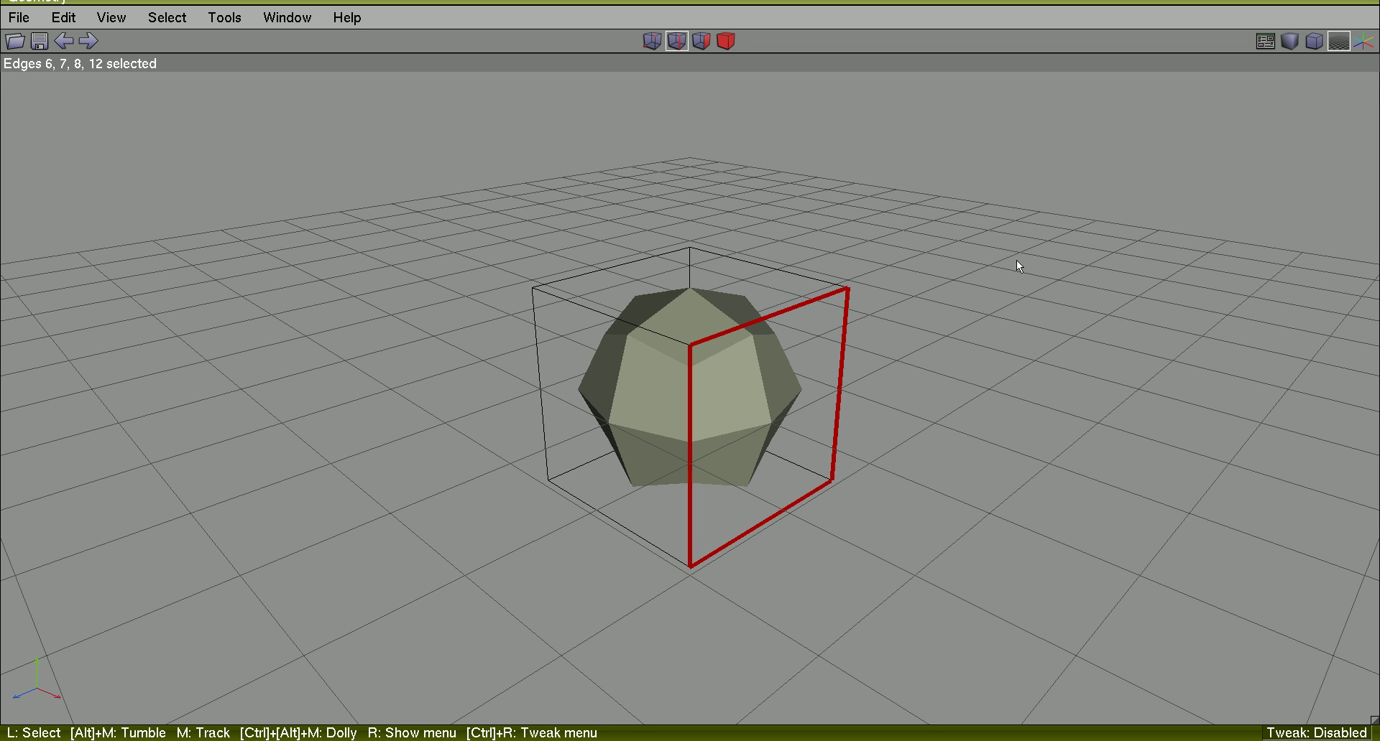
right_click(1024, 159)
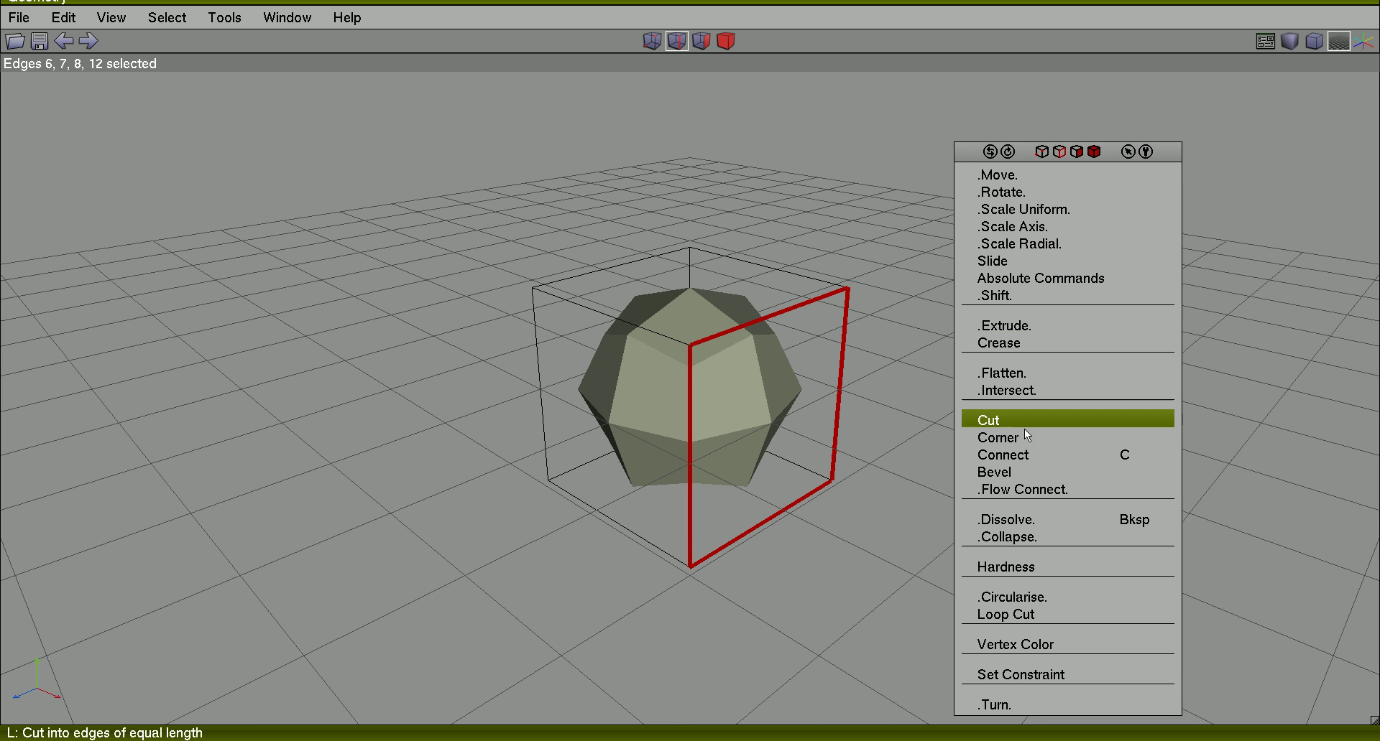
click(1065, 569)
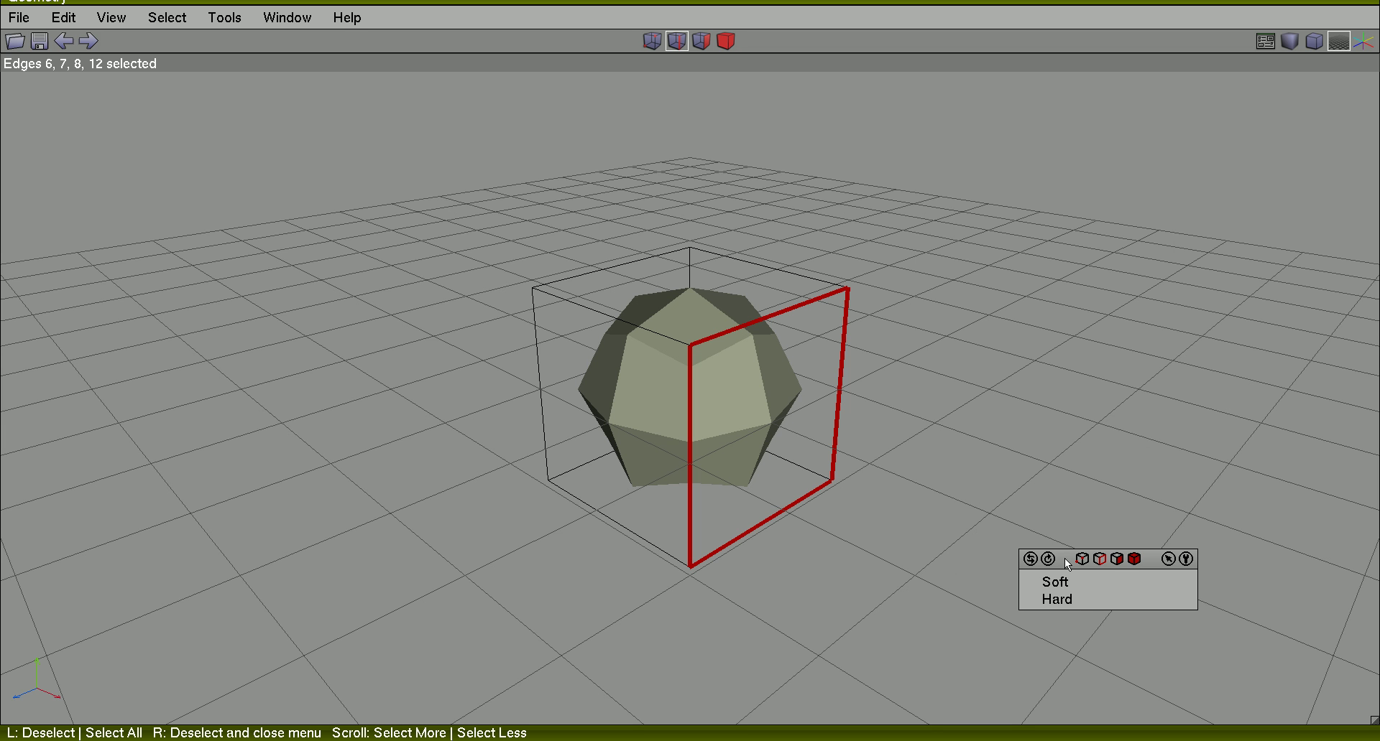
click(1075, 602)
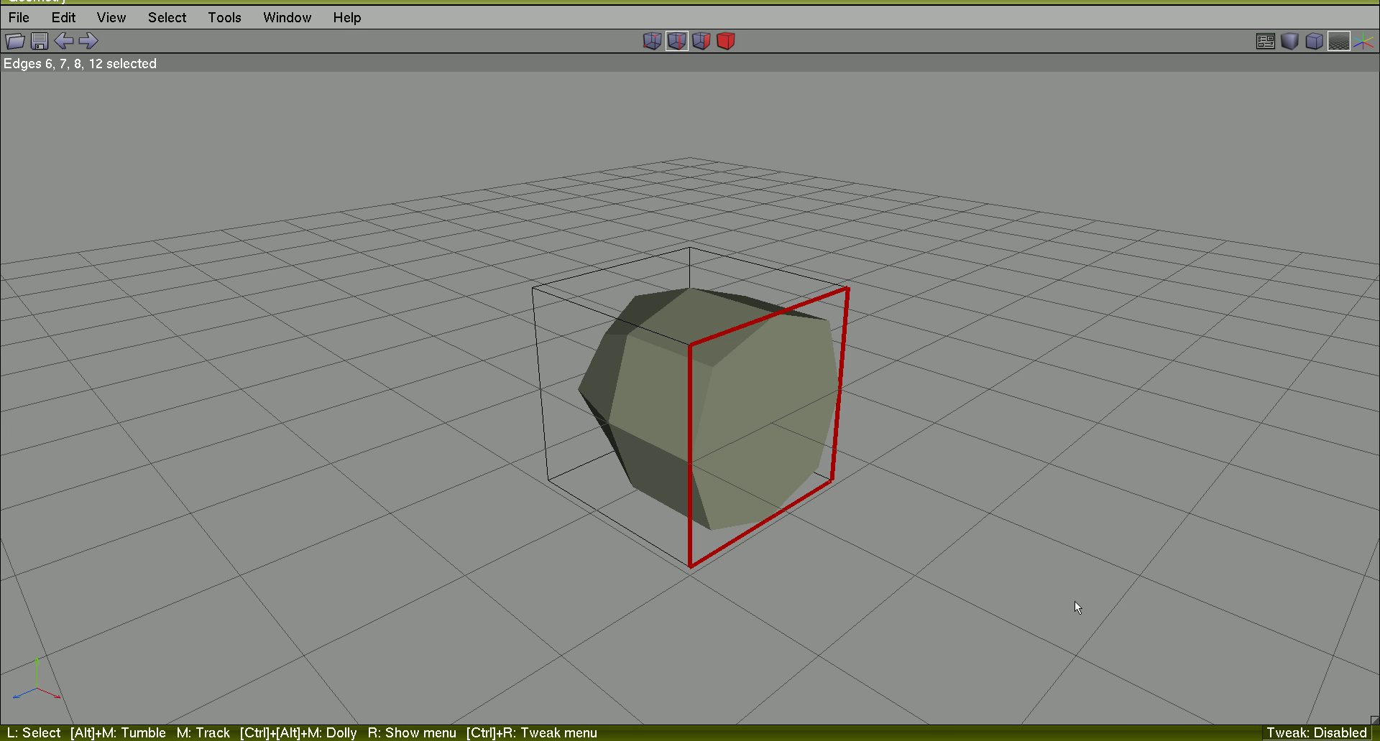
Select the adjacent face centred at Z -1.0, set its four bordering edges to Hard, and clear the selection.
middle_click(1045, 440)
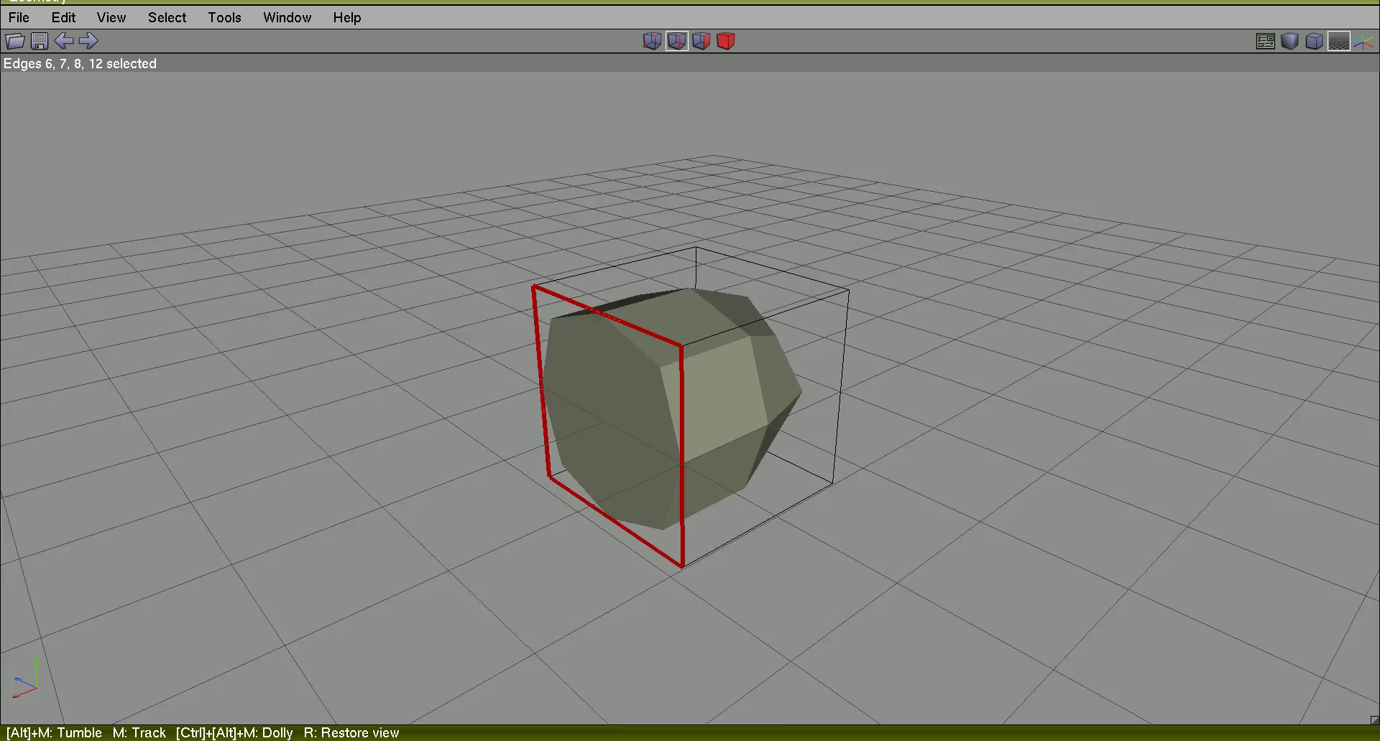
alt+middle_drag(1045, 440, 781, 412)
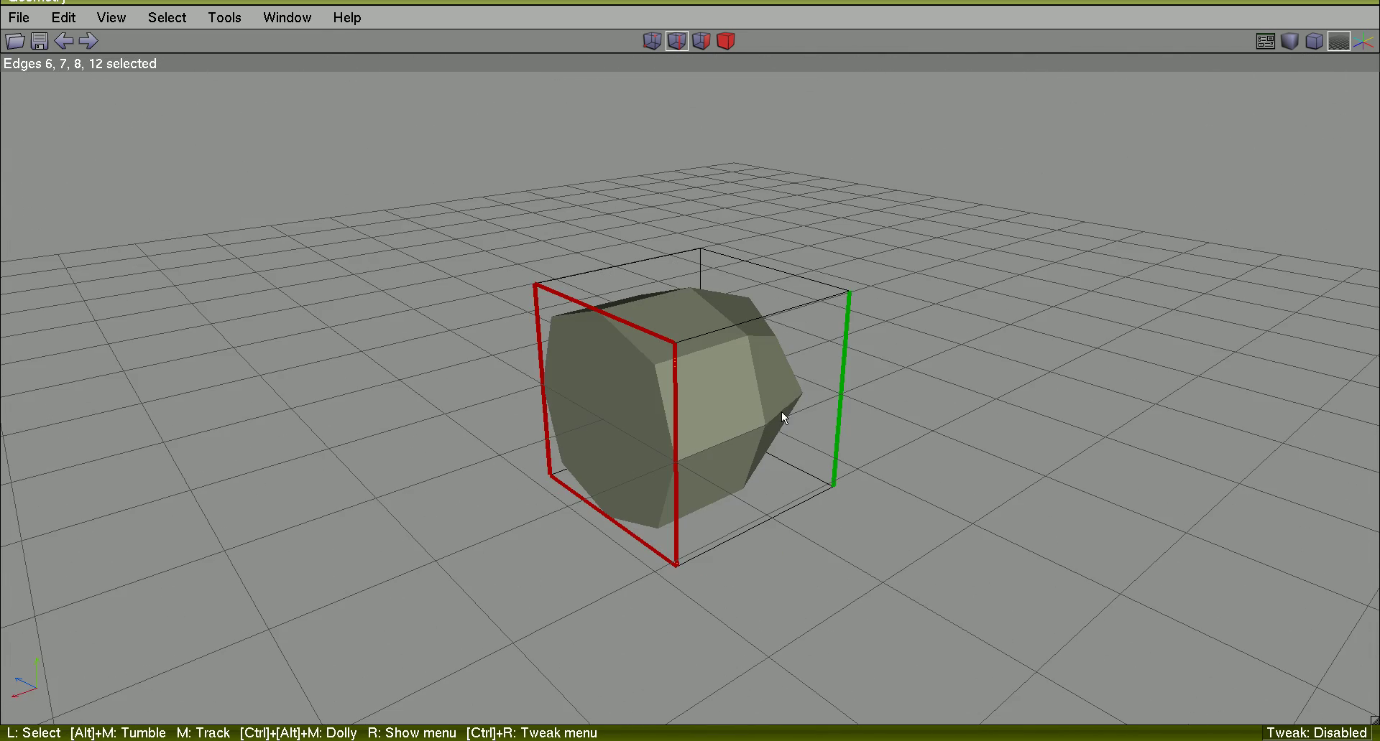
key(space)
click(760, 398)
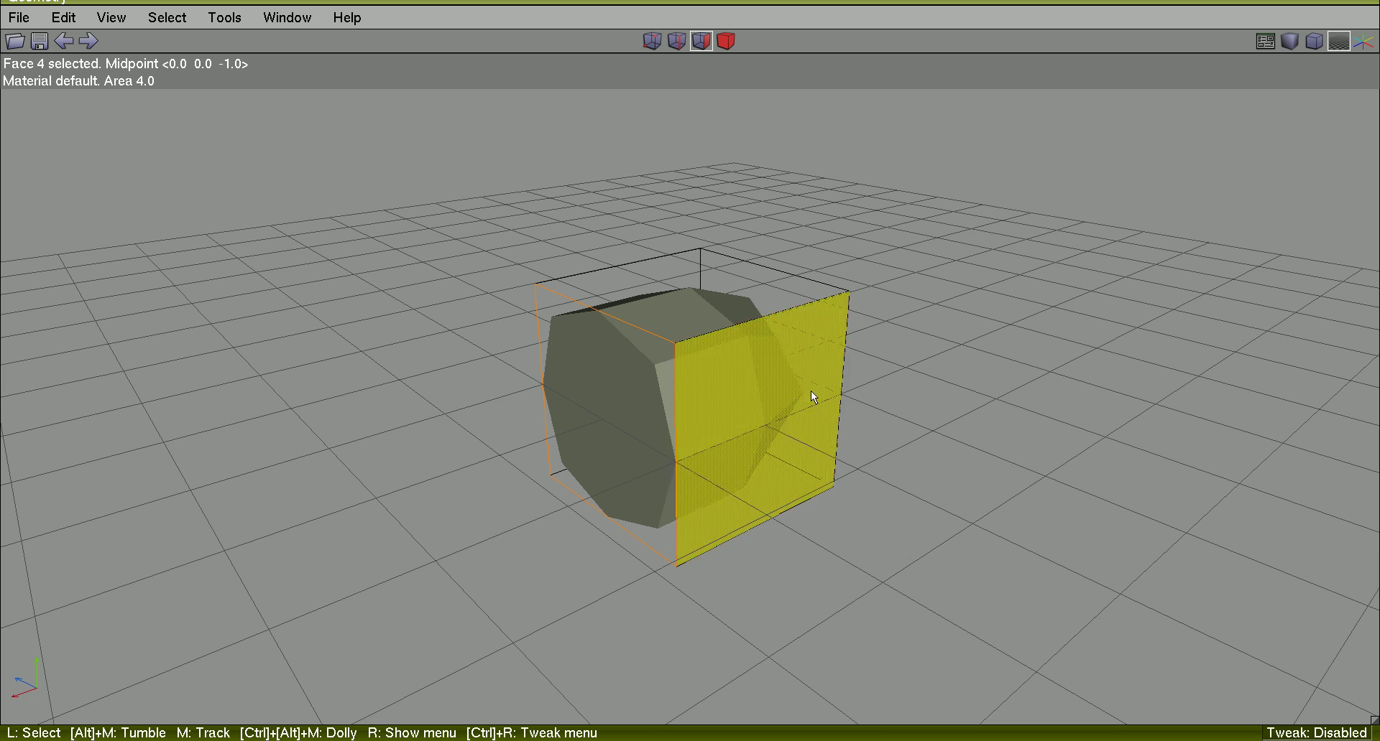
right_click(1042, 263)
click(894, 333)
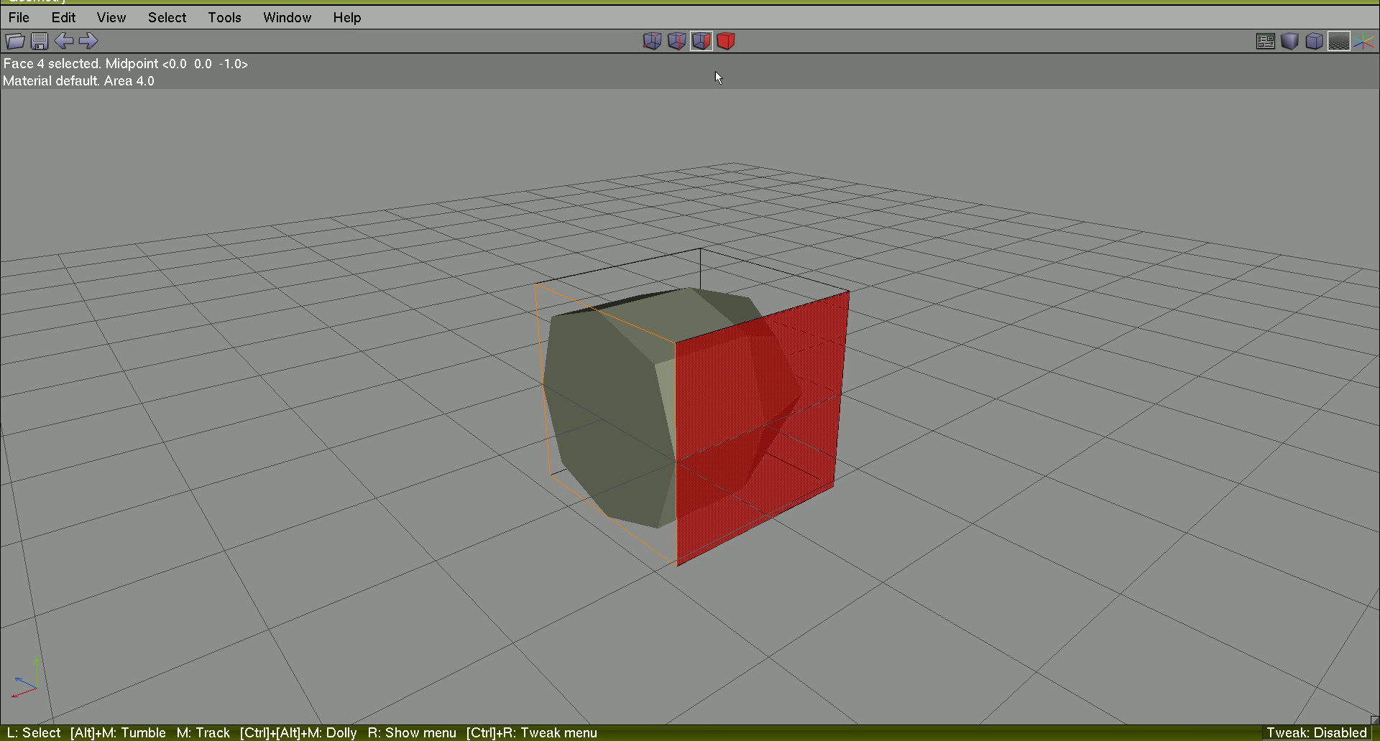
click(676, 42)
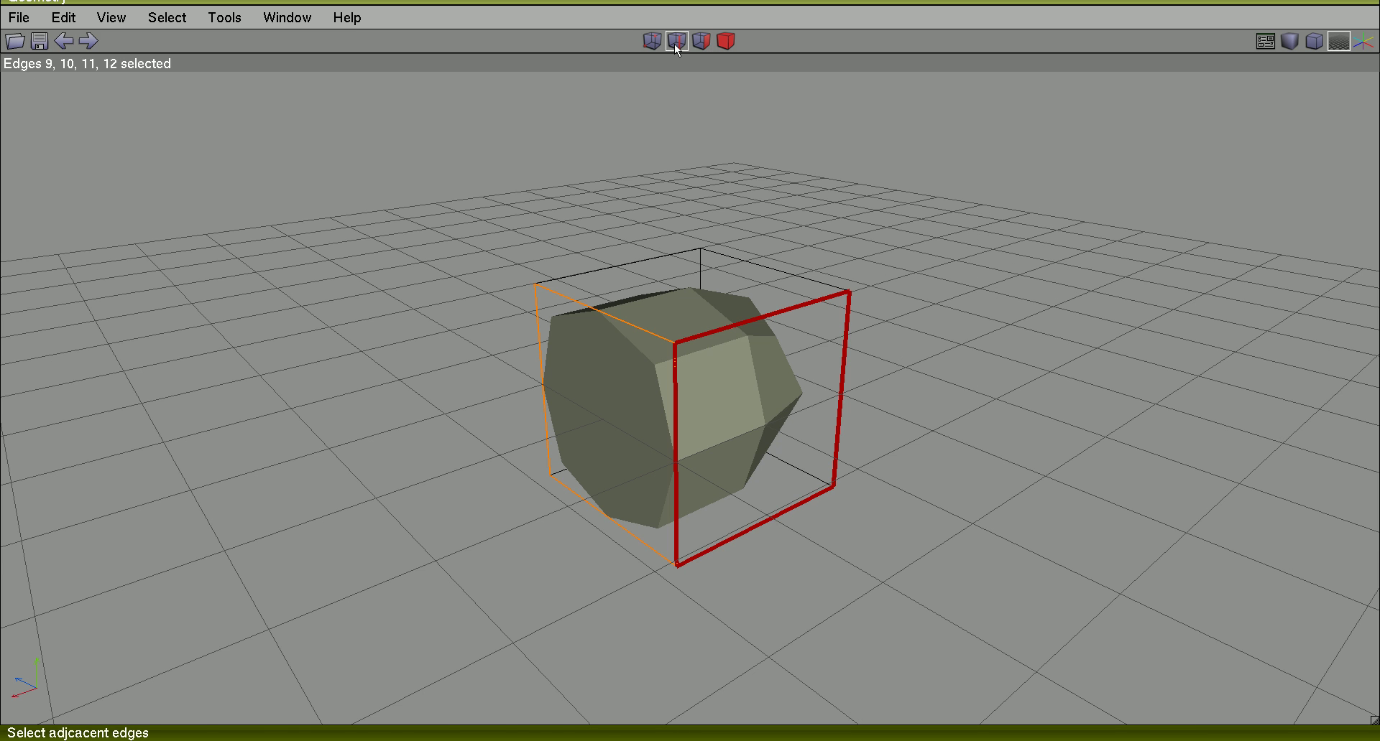
right_click(1072, 243)
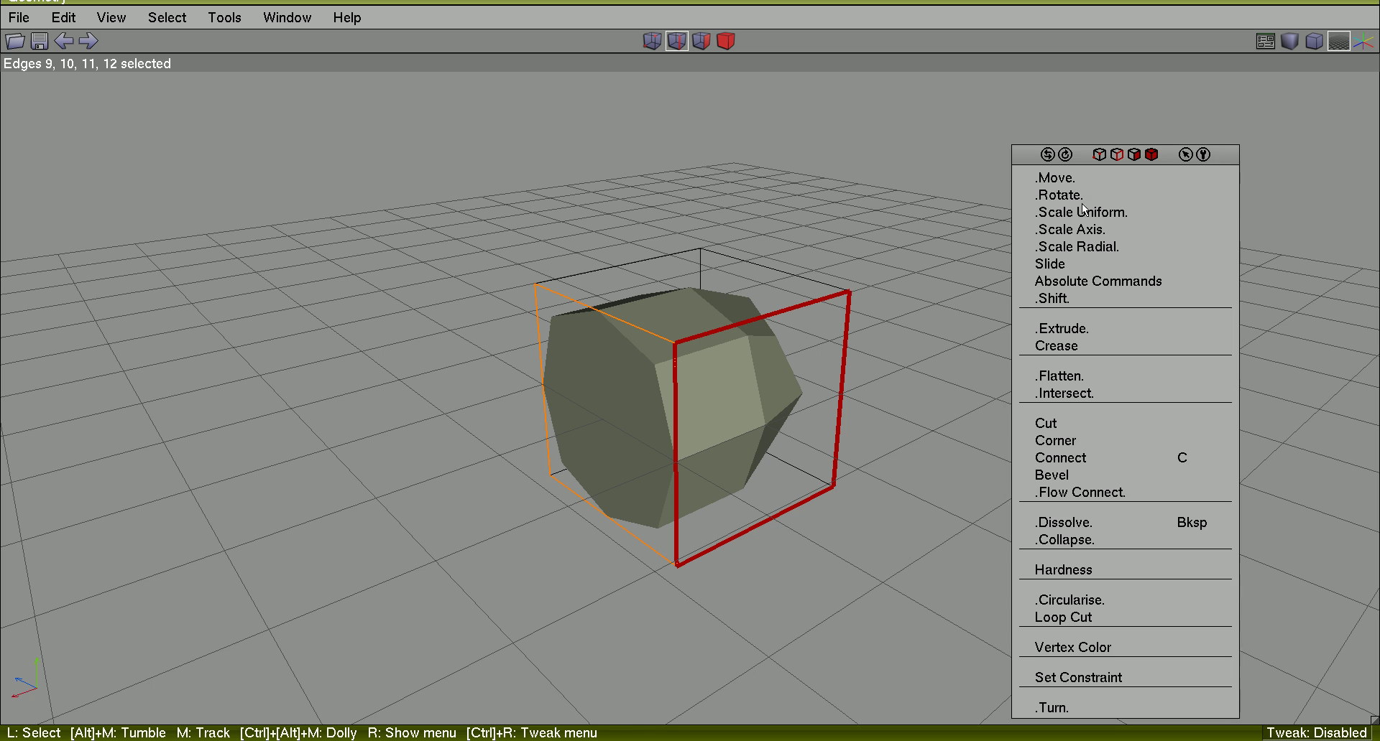
click(1116, 569)
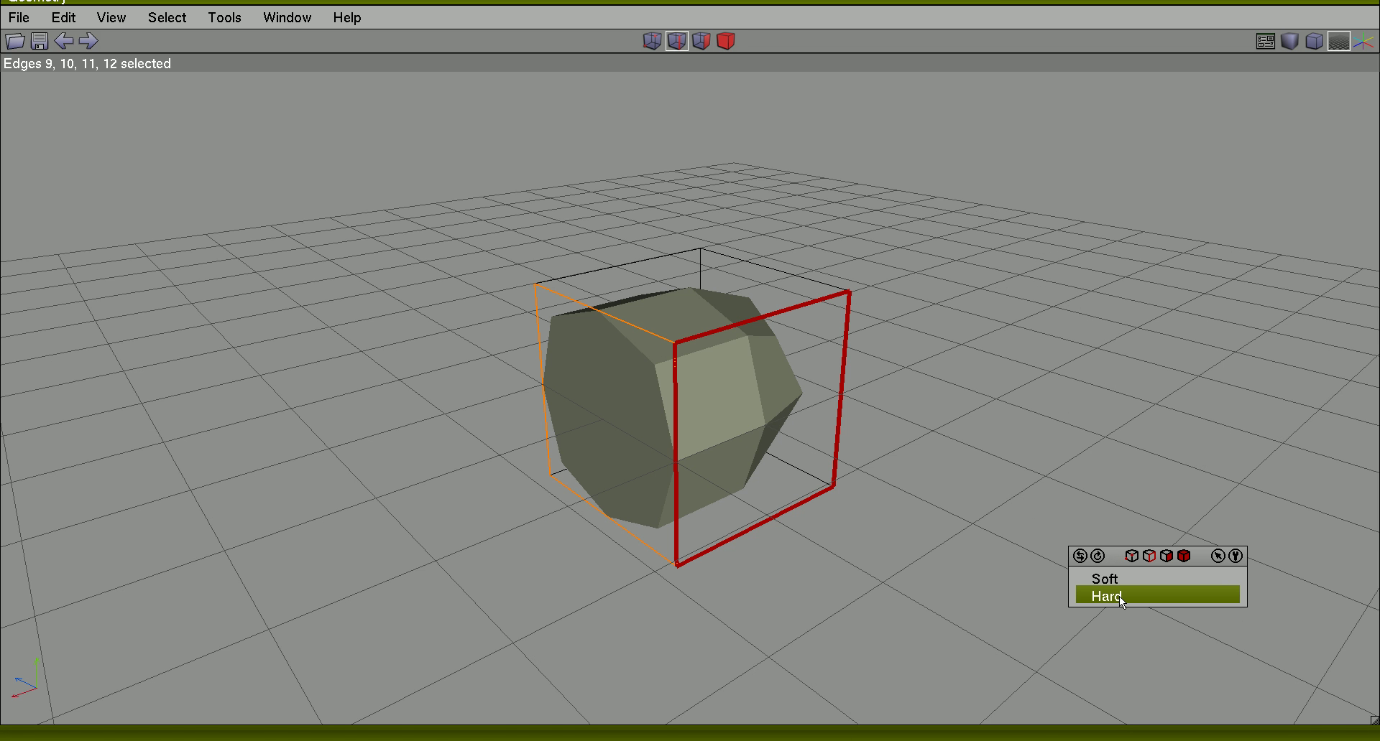
click(1119, 596)
key(space)
Select the second hard face's three edges not shared with the first hard face and set their hardness to Soft.
alt+middle_drag(959, 451, 974, 489)
alt+middle_drag(884, 482, 924, 456)
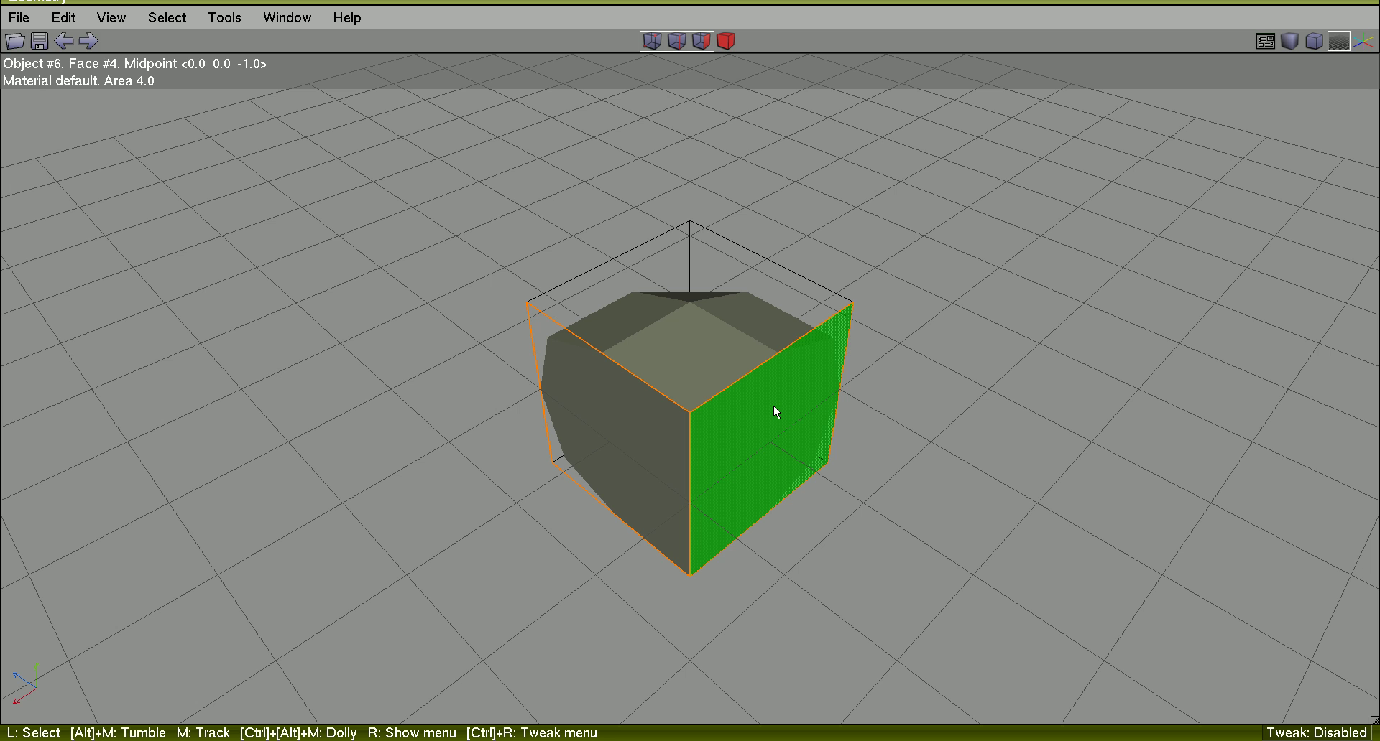
key(2)
click(762, 359)
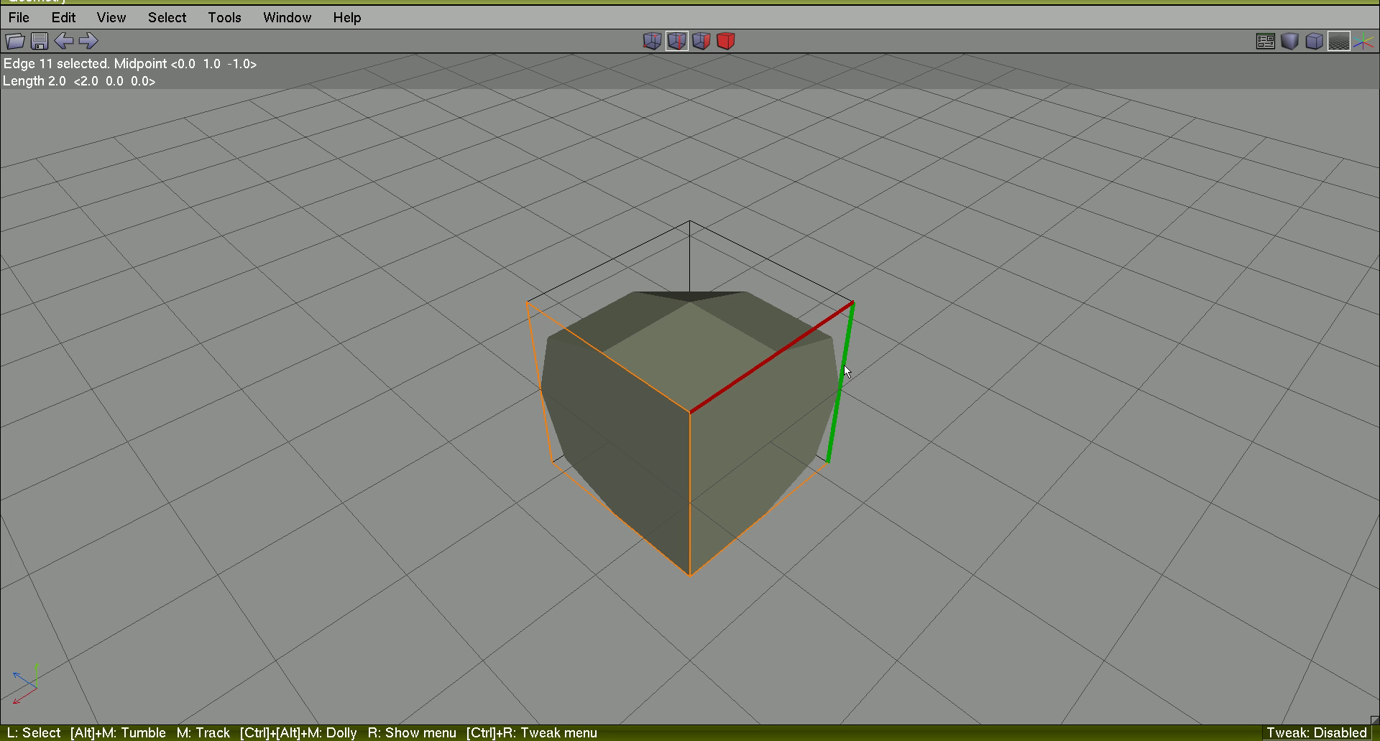
click(845, 370)
click(799, 489)
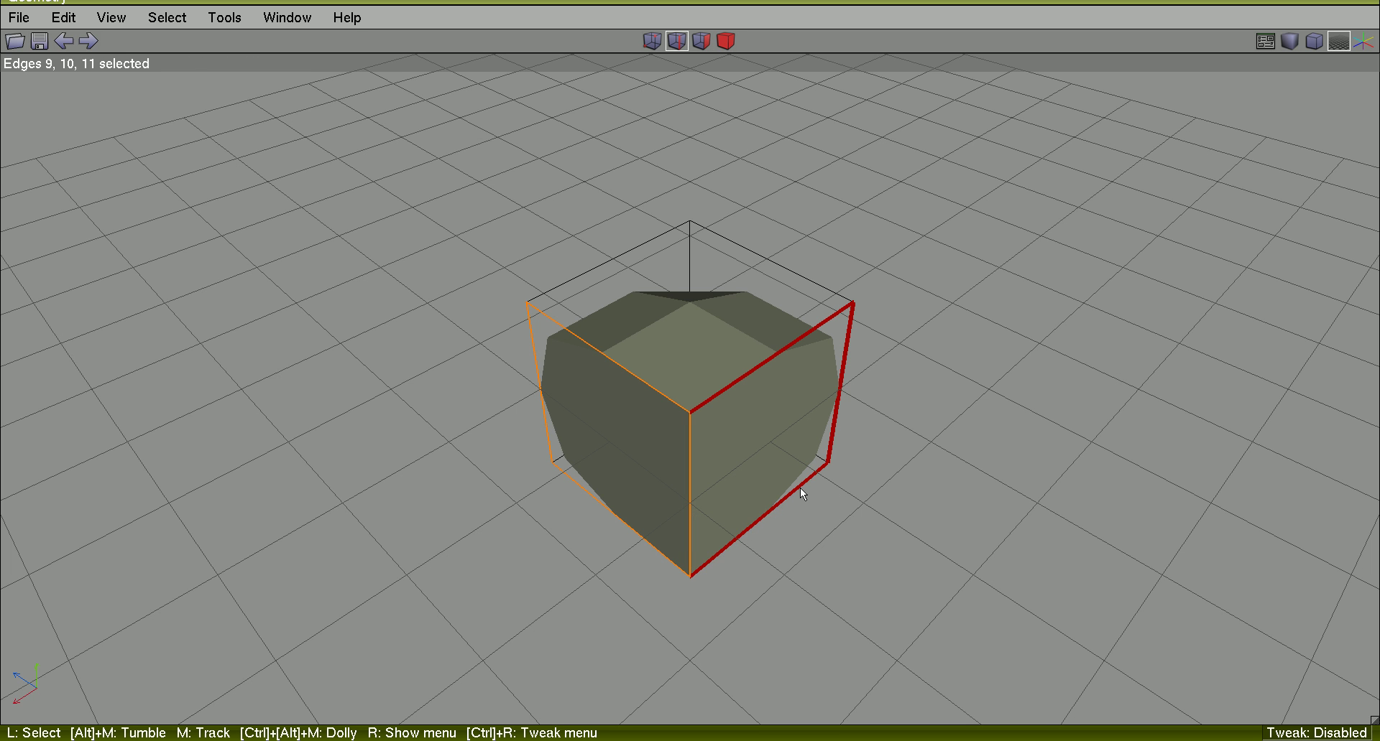
right_click(1057, 241)
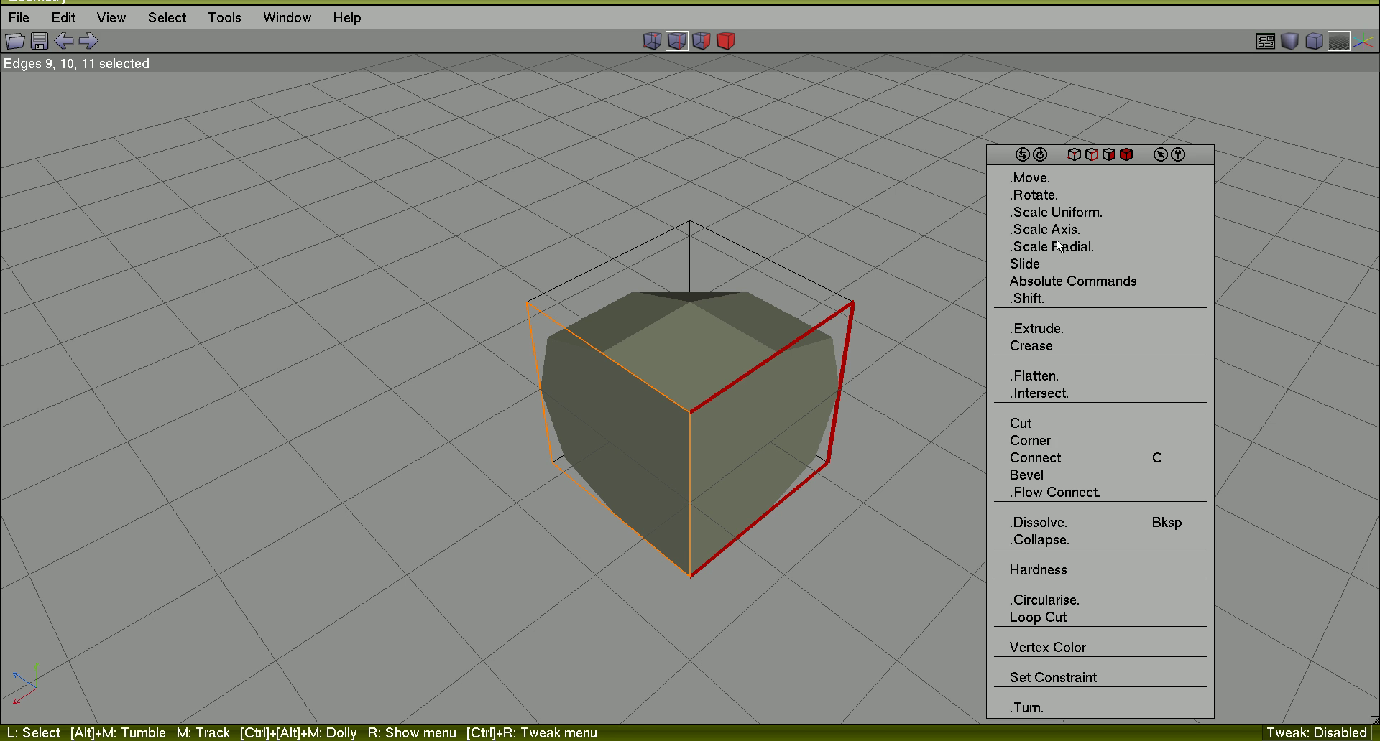
click(1056, 571)
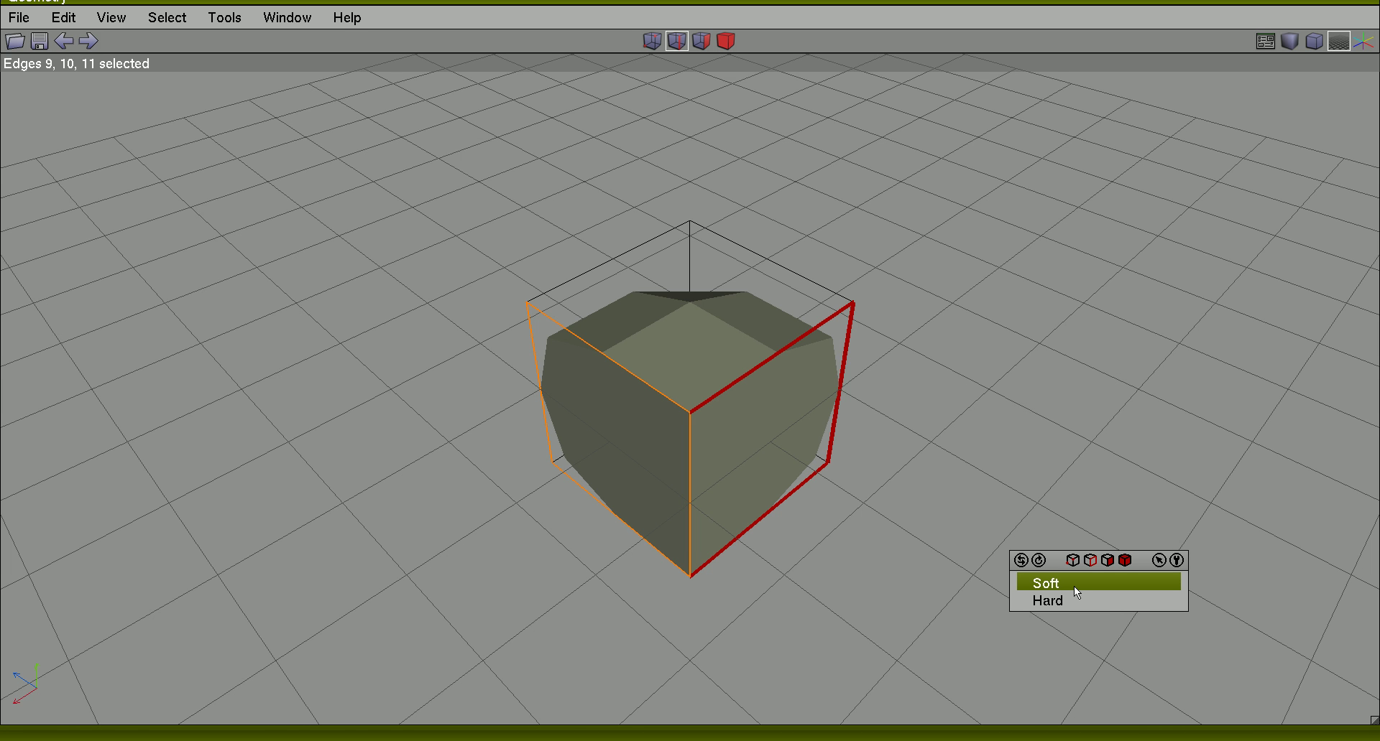
click(1076, 592)
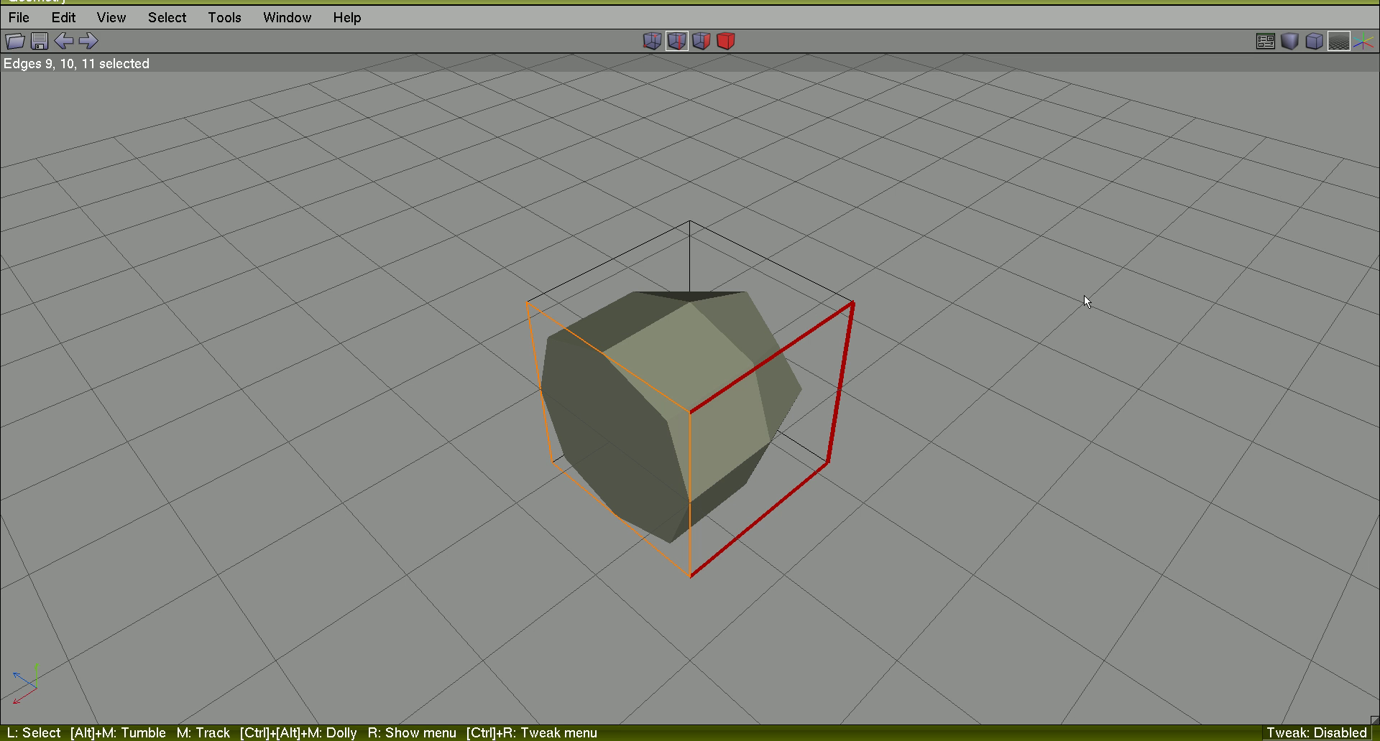
Set the three selected edges back to Hard.
right_click(1085, 302)
click(1088, 568)
click(1104, 603)
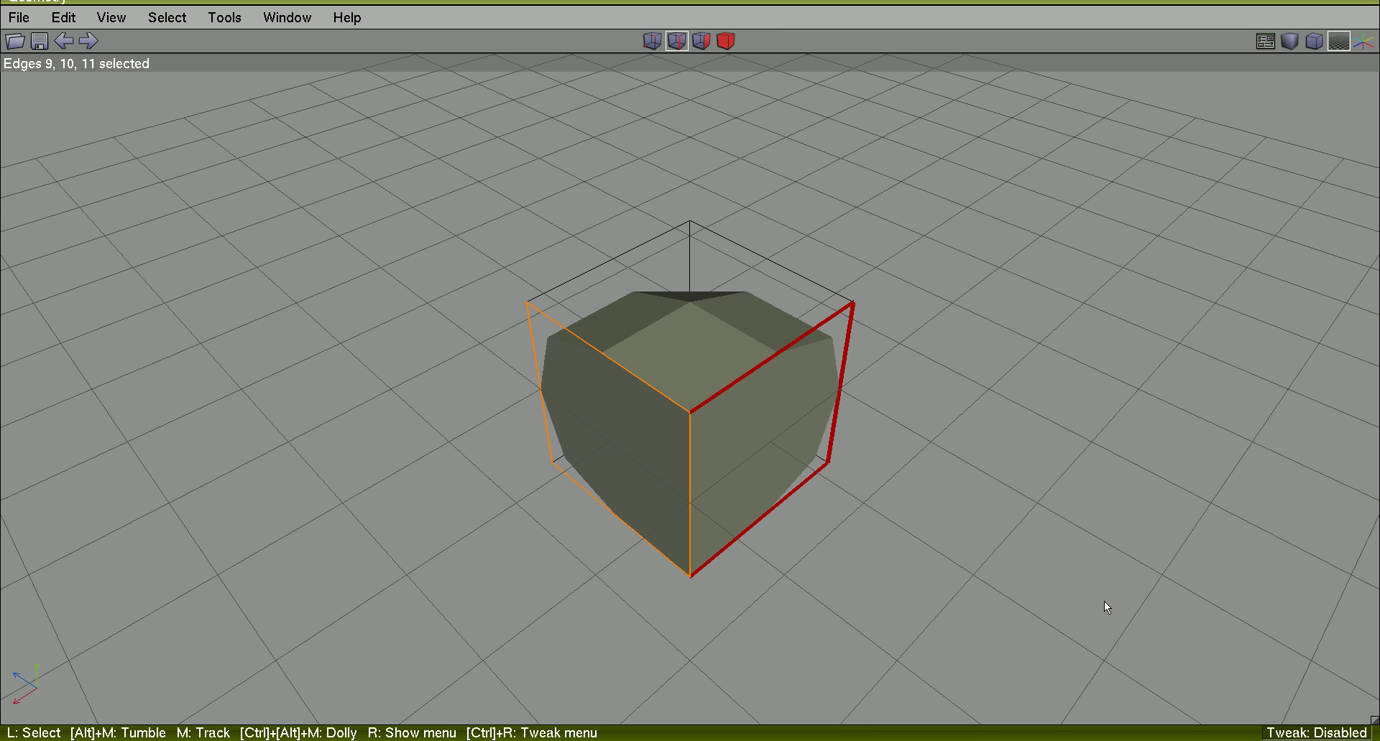
Select the whole cube object, apply Smooth three times, and clear the selection.
mouse_move(1024, 431)
alt+middle_down()
mouse_move(855, 359)
mouse_move(1114, 399)
mouse_move(1077, 420)
mouse_move(1030, 421)
alt+middle_up()
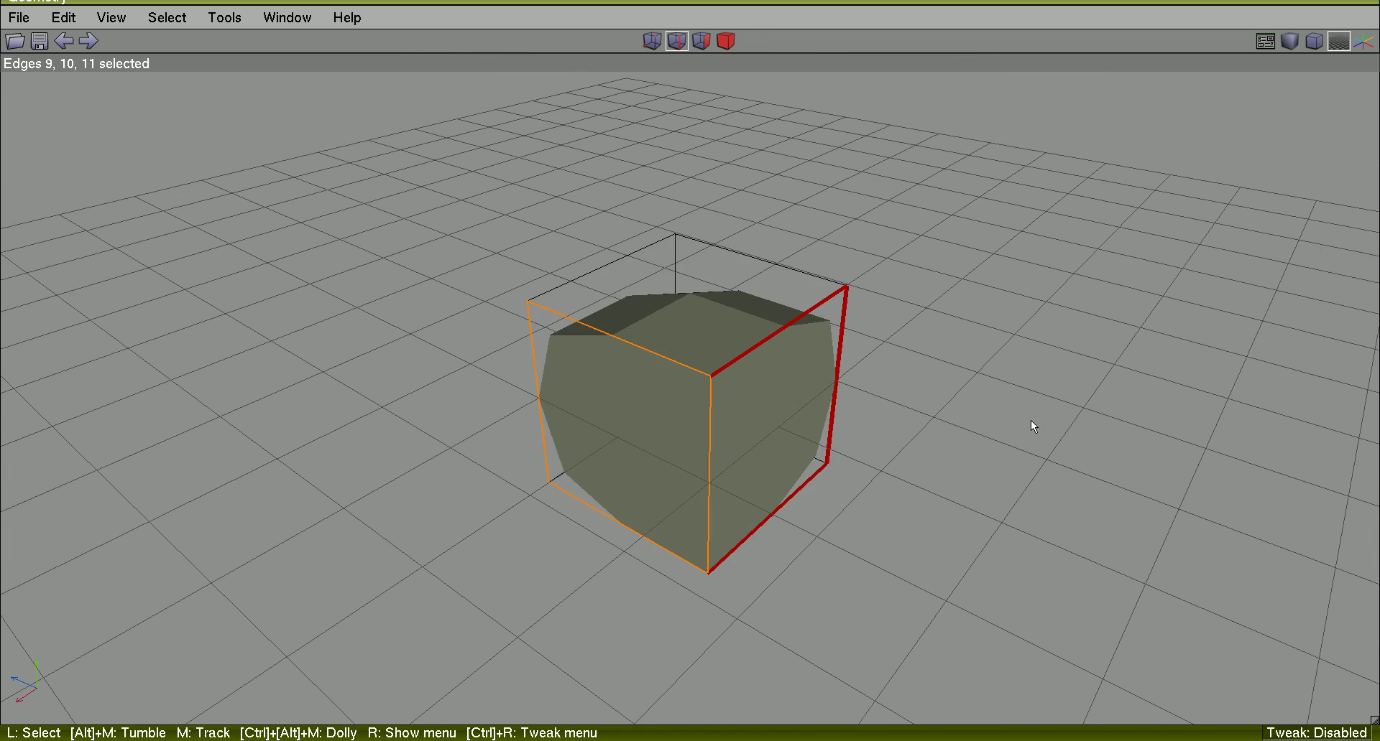
click(728, 40)
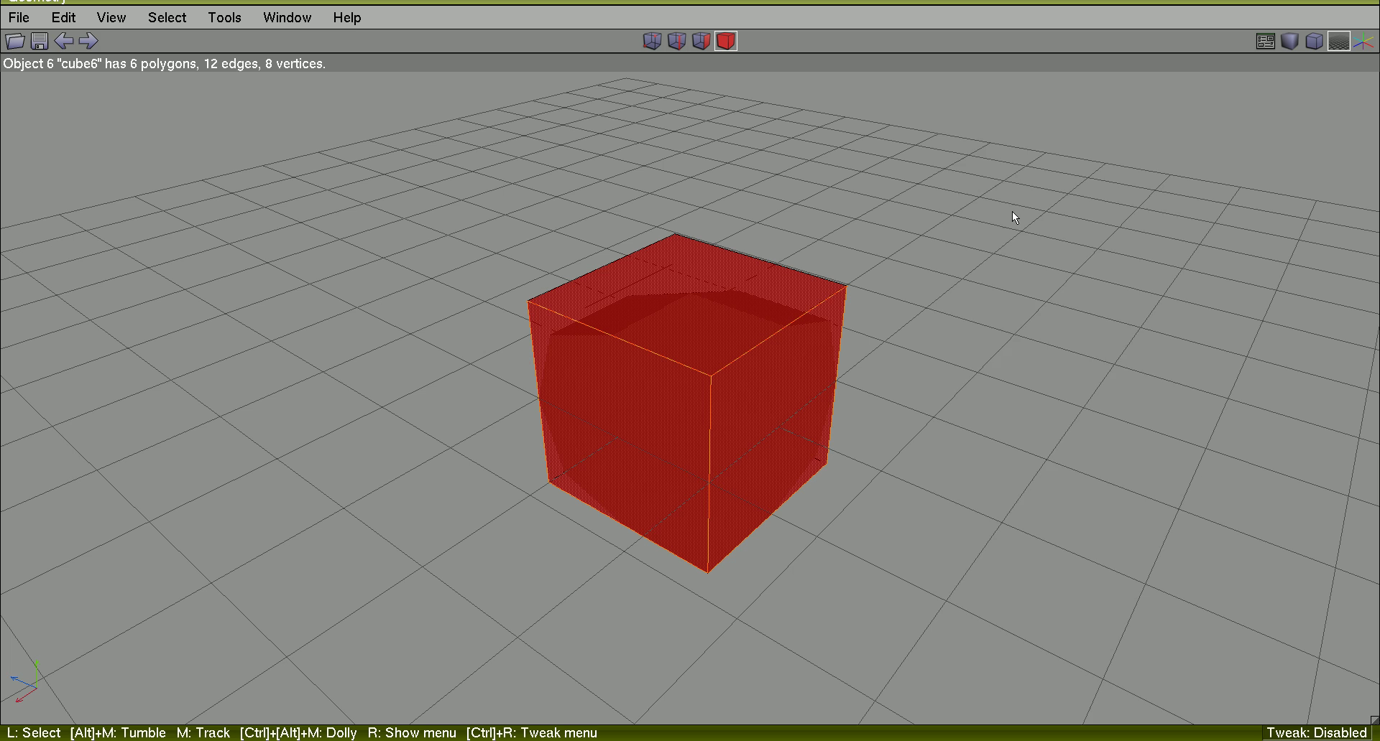
right_click(1011, 211)
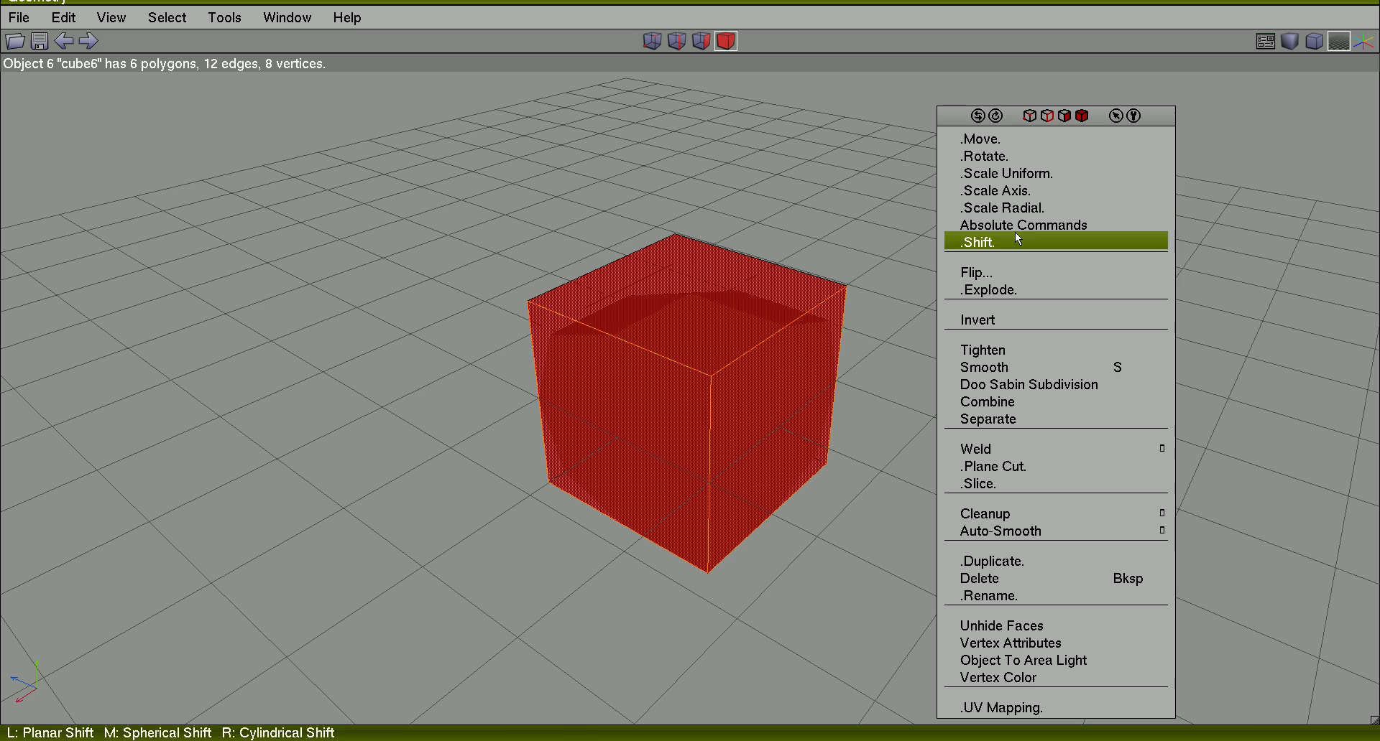
click(1036, 367)
right_click(1040, 302)
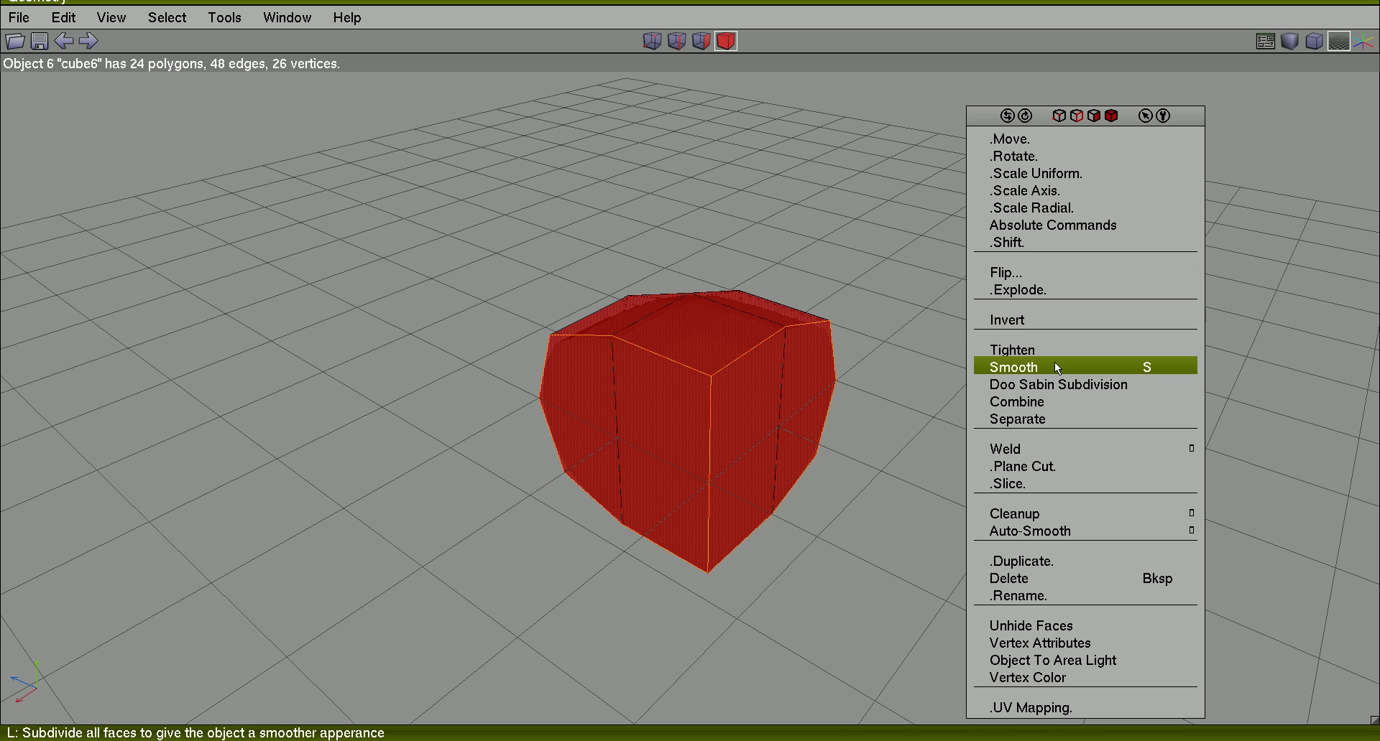
click(1054, 366)
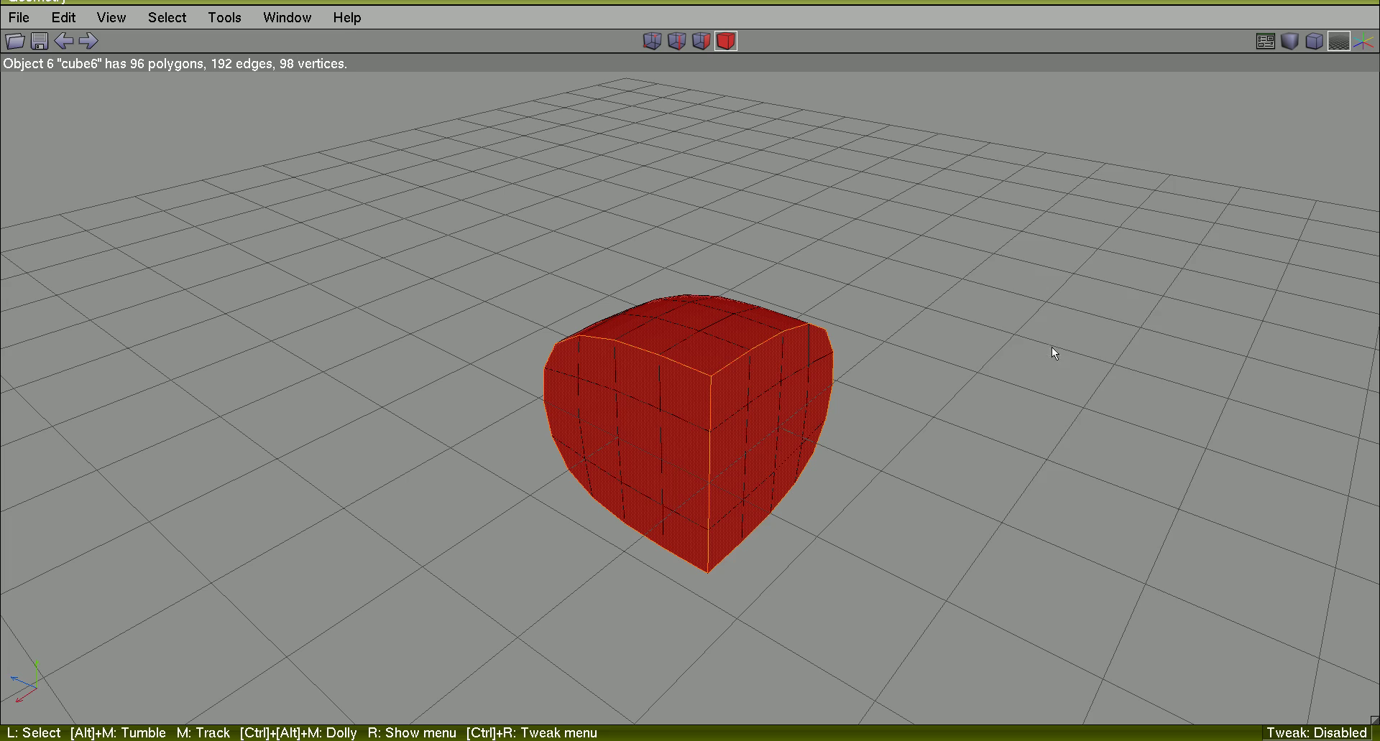
right_click(1052, 355)
click(1062, 371)
key(space)
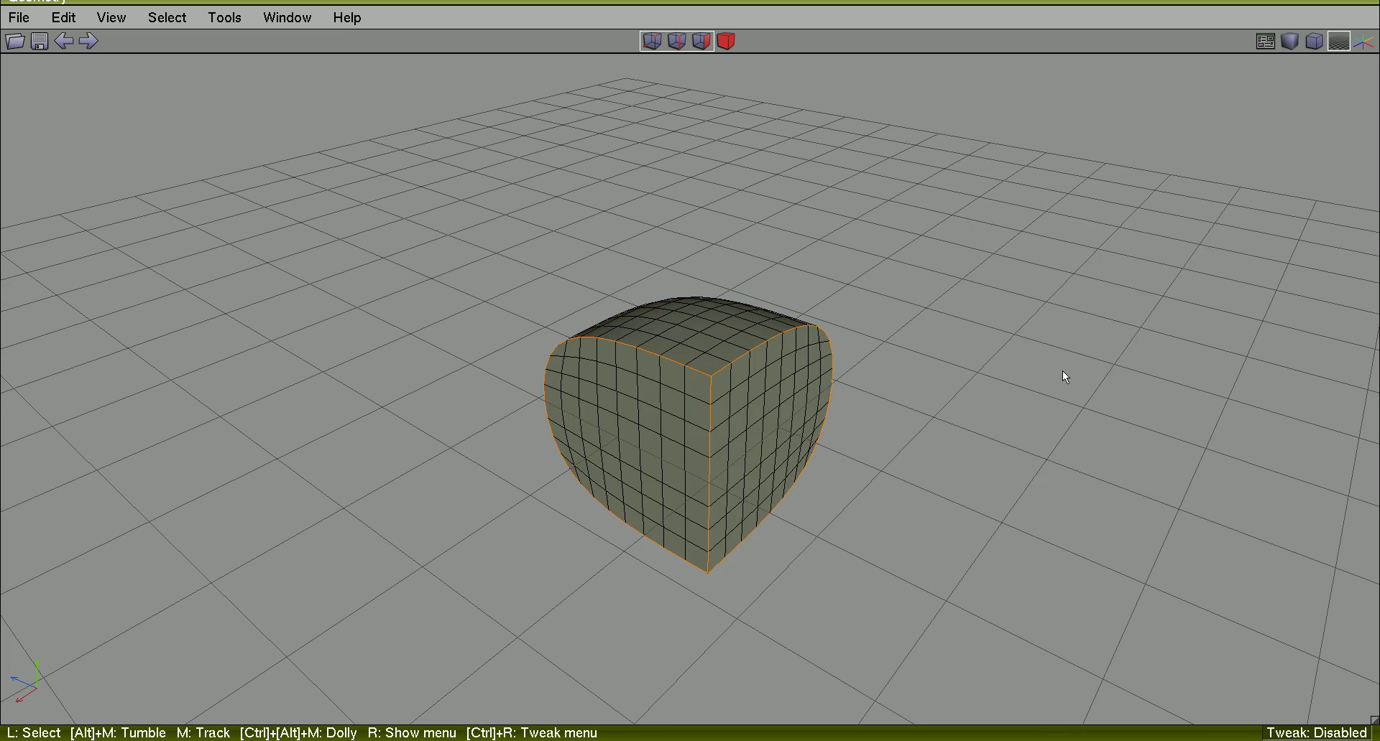
Inspect the smoothed object in smooth shading from several angles, and return to the flat work display with wireframe.
mouse_move(1062, 371)
alt+middle_down()
mouse_move(949, 373)
mouse_move(1061, 373)
alt+middle_up()
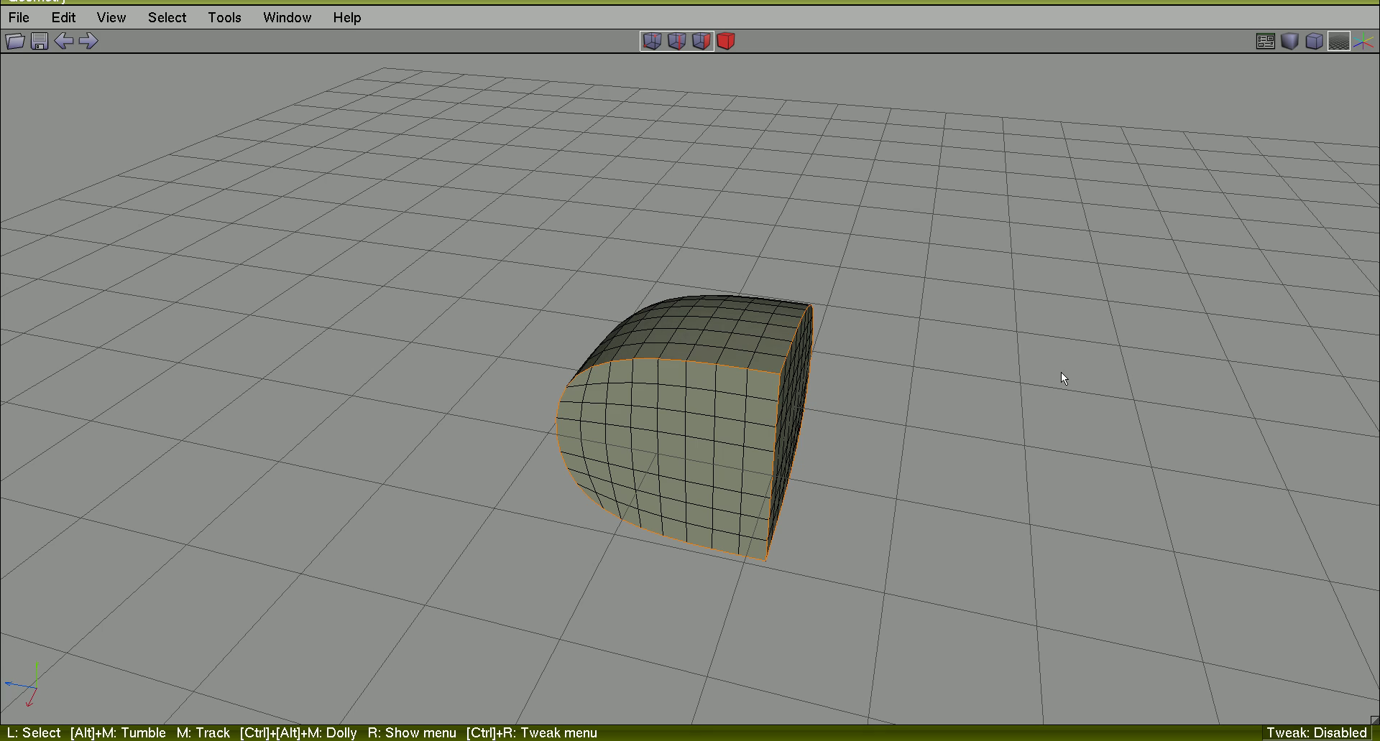
key(w)
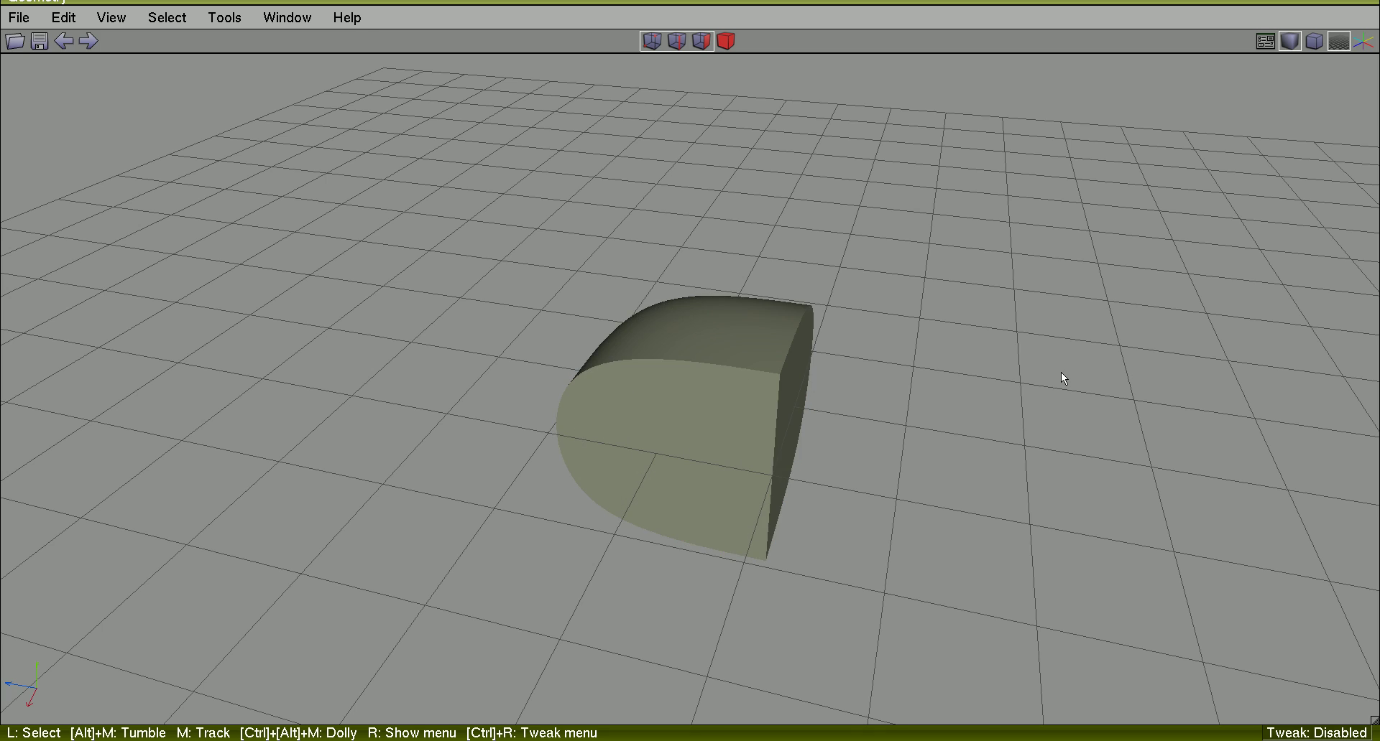
mouse_move(1061, 372)
alt+middle_down()
mouse_move(1006, 375)
mouse_move(956, 309)
mouse_move(934, 403)
mouse_move(962, 381)
mouse_move(847, 424)
mouse_move(790, 359)
mouse_move(747, 453)
mouse_move(596, 367)
mouse_move(553, 301)
mouse_move(589, 388)
mouse_move(696, 373)
mouse_move(783, 316)
mouse_move(791, 265)
mouse_move(747, 388)
mouse_move(726, 356)
alt+middle_up()
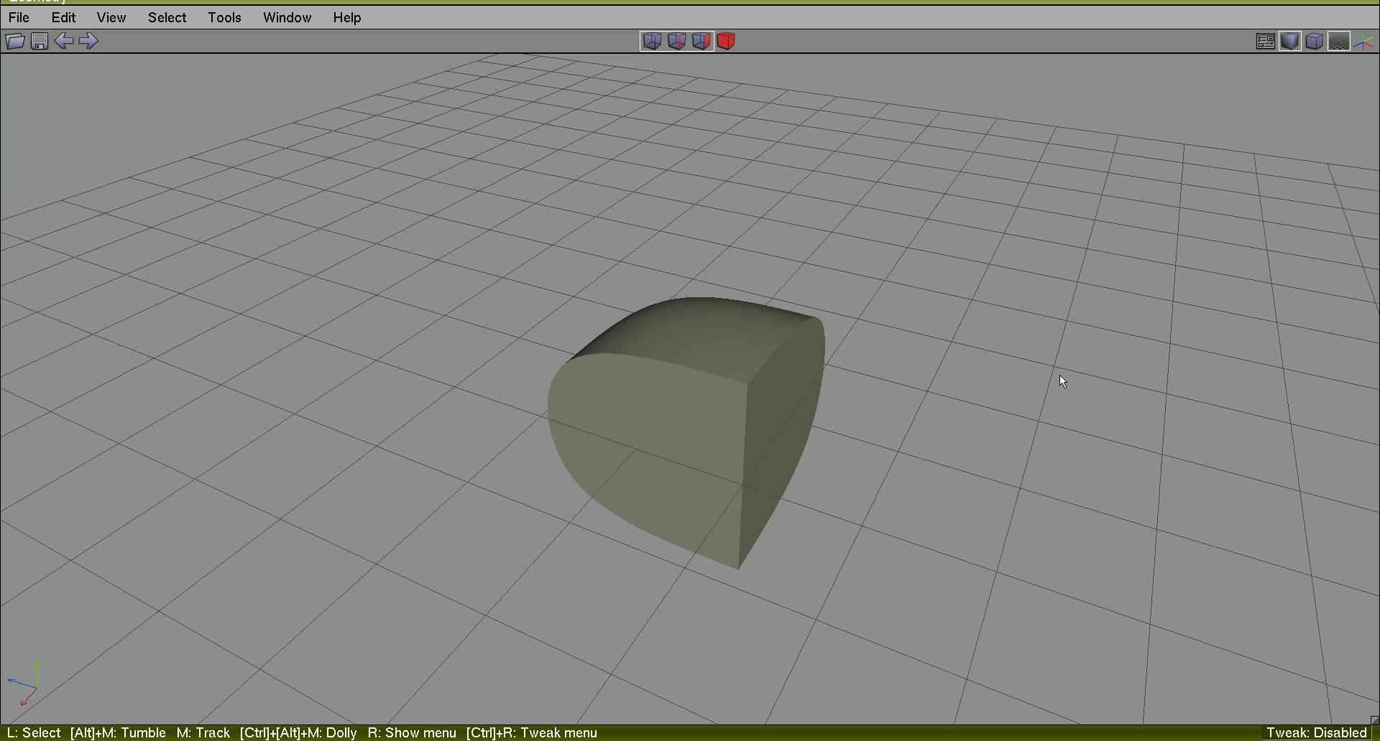
key(Tab)
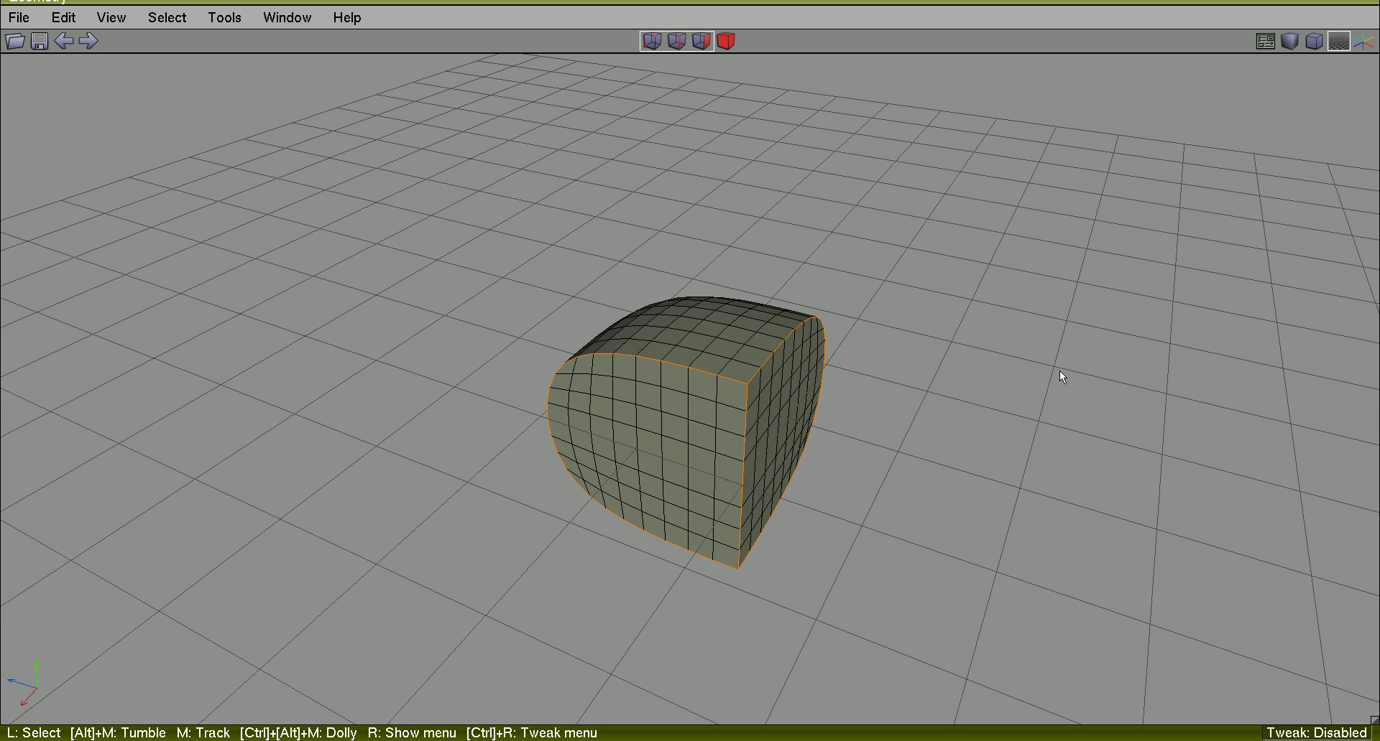
Undo two smoothing passes, select all edges of the once-smoothed object, set their hardness to Soft, and show the smooth proxy.
key(b)
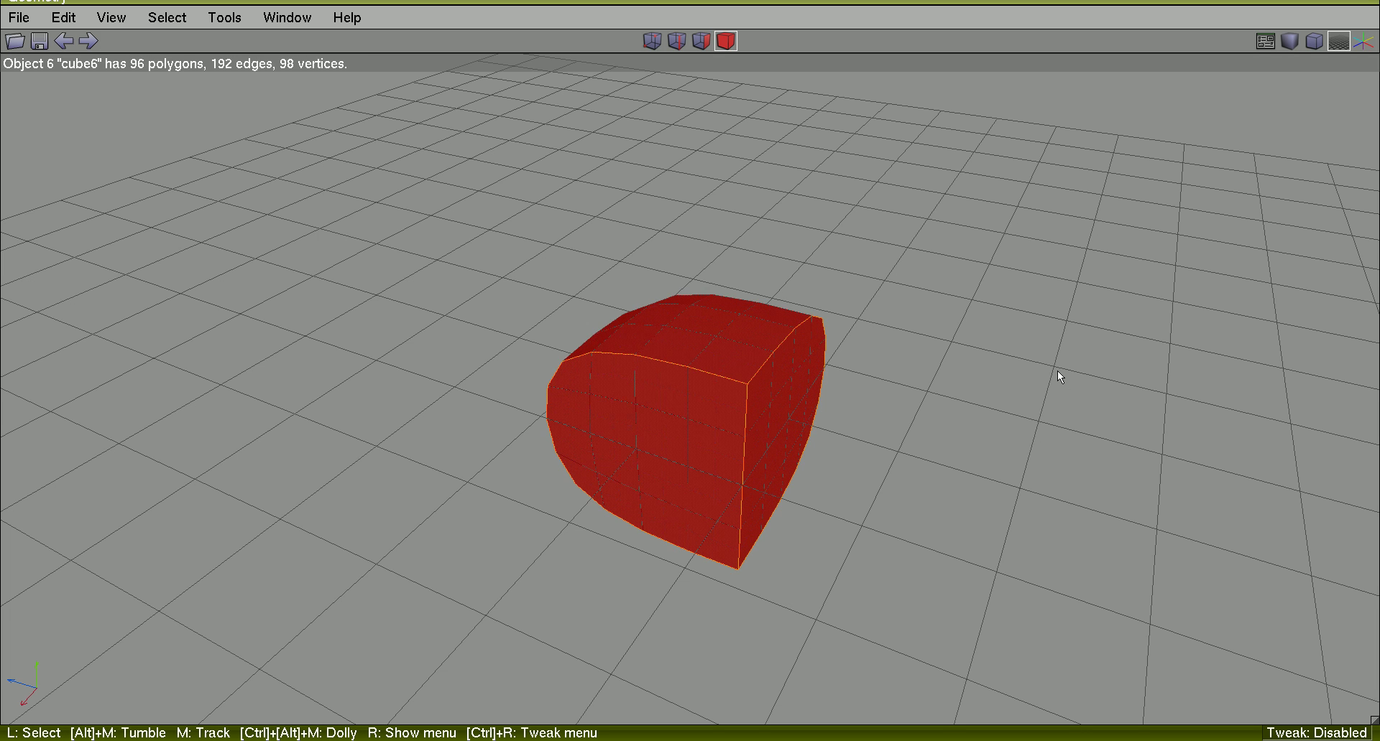
key(Tab)
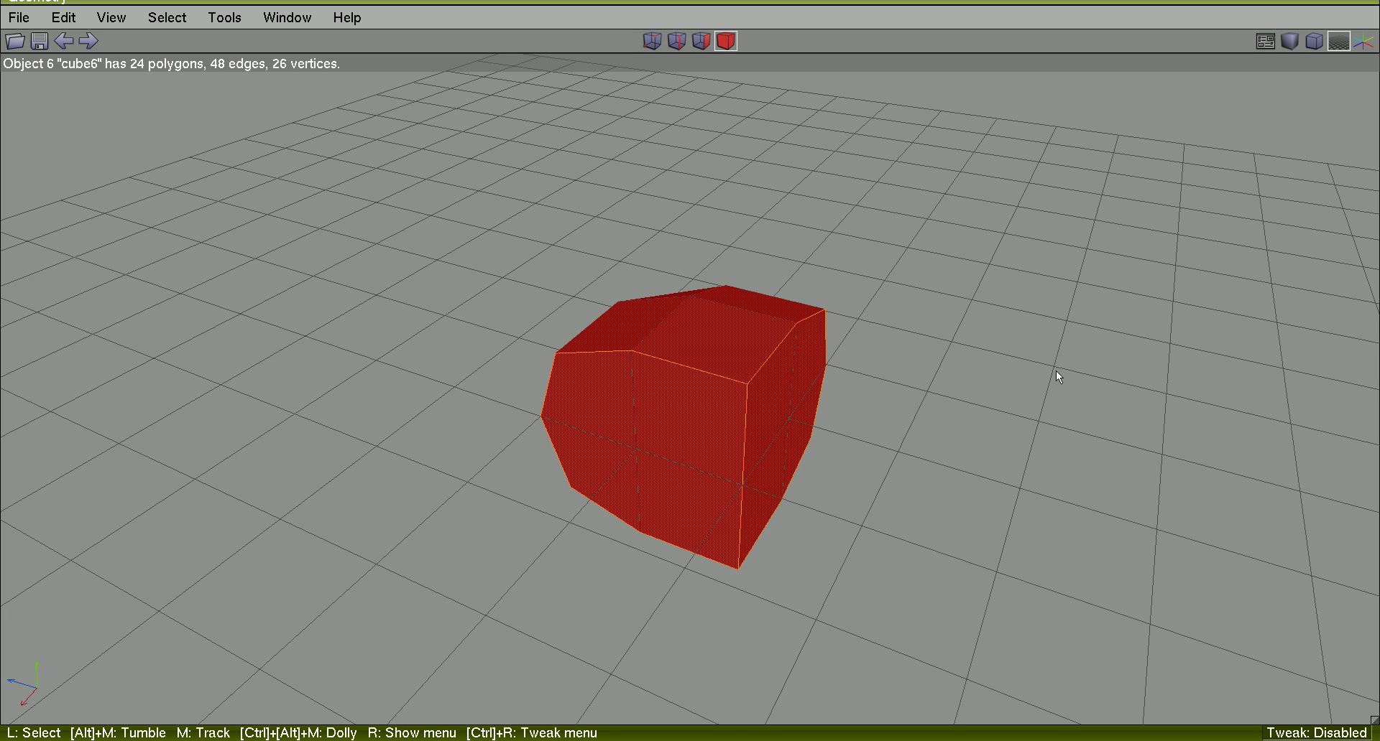
key(e)
right_click(1081, 275)
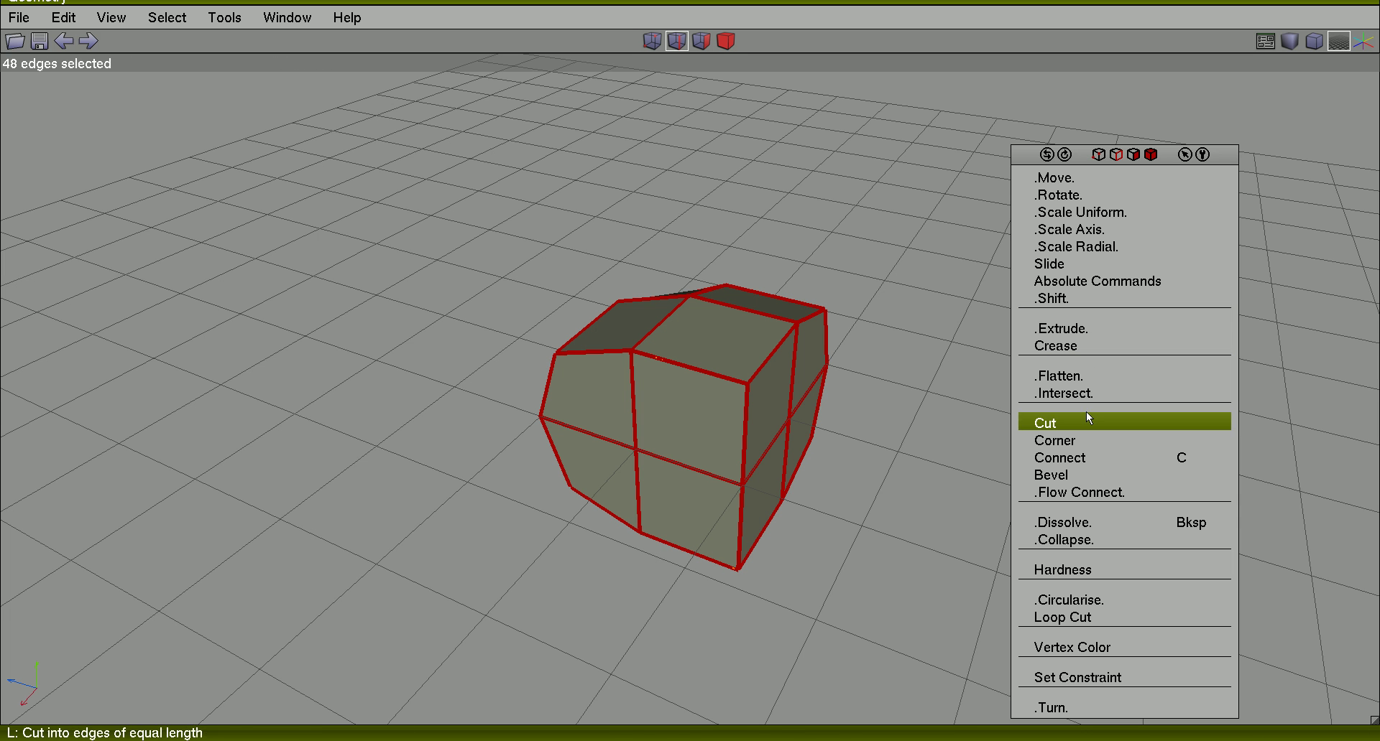
click(1092, 573)
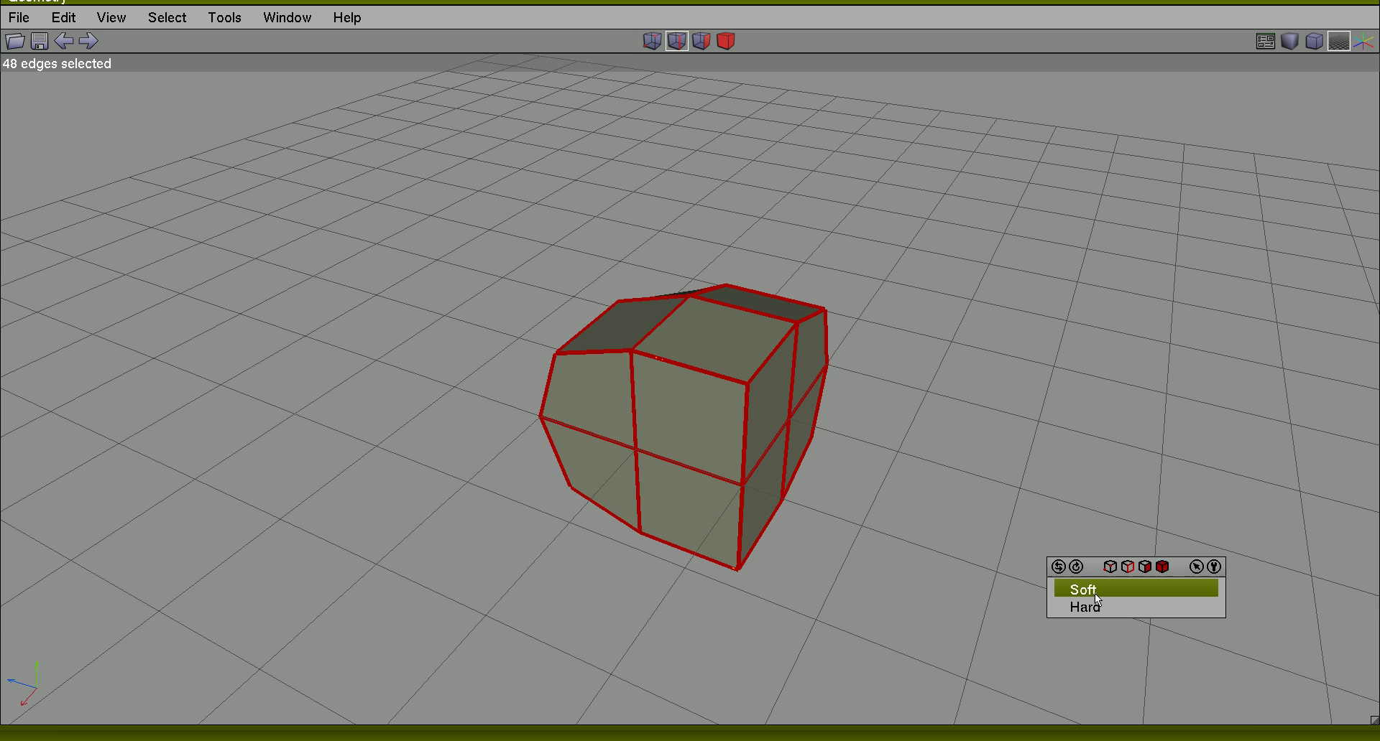
click(1093, 594)
key(Tab)
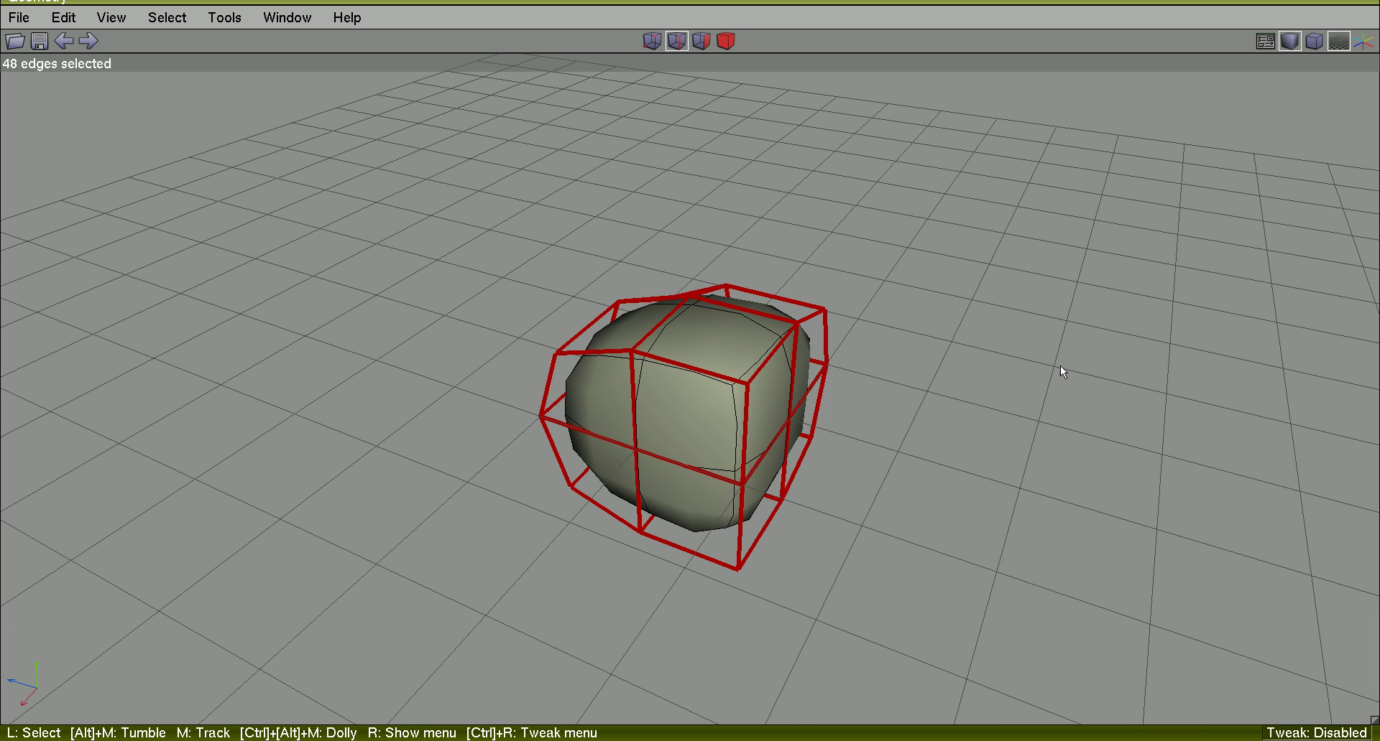
Undo the softening, the remaining smoothing pass and the second face's hard edges, returning to the cube with one hard-edged face.
key(ctrl+alt+z)
key(ctrl+alt+z)
key(ctrl+alt+z)
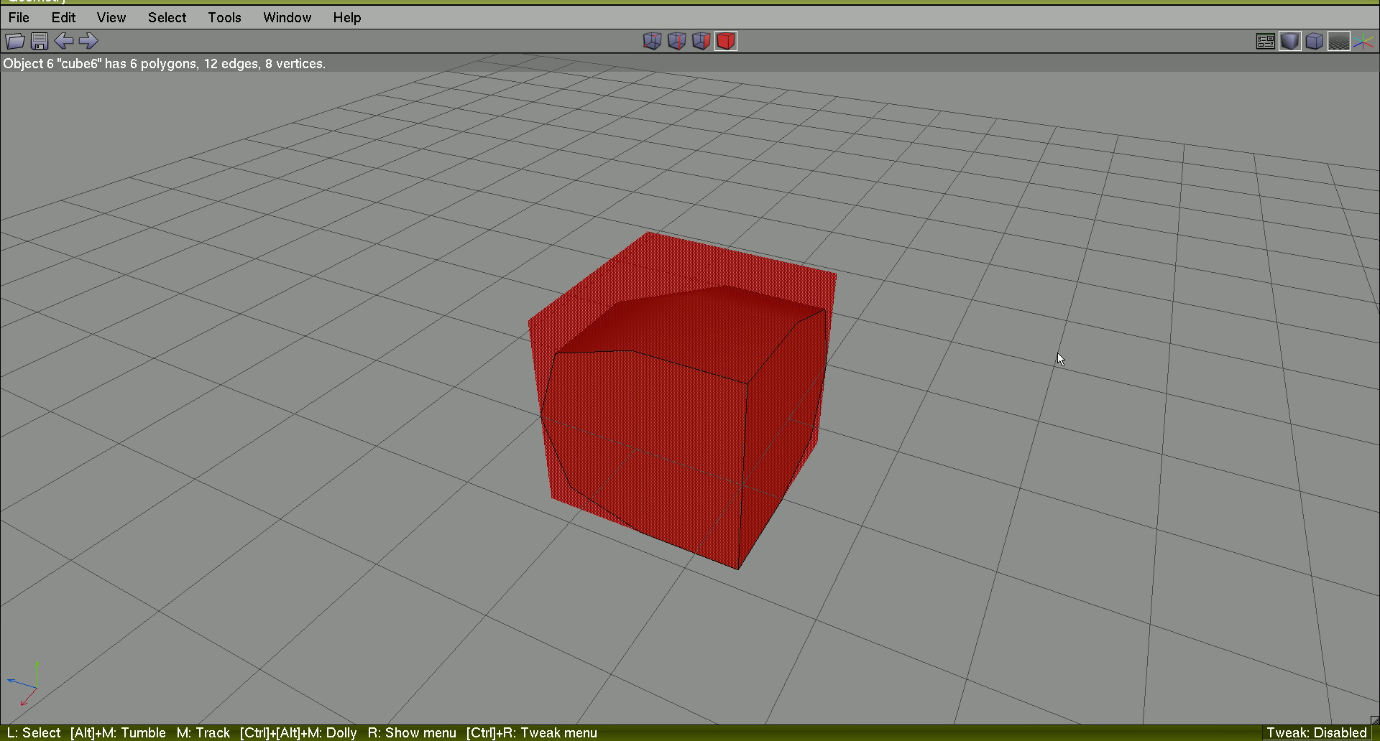
key(ctrl+z)
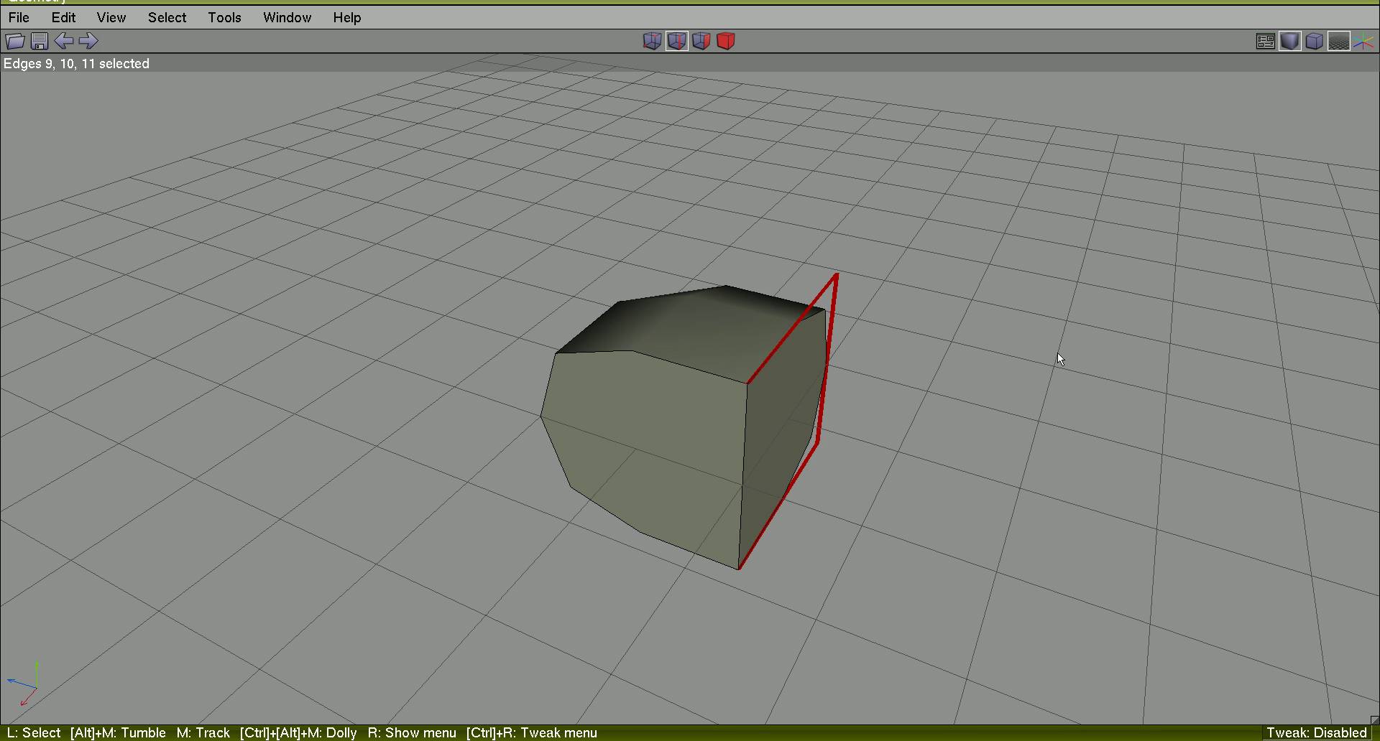
key(ctrl+z)
Select the hard-edged face's four edges, set their hardness to Soft, and show the flat smooth proxy inside the cage.
key(f)
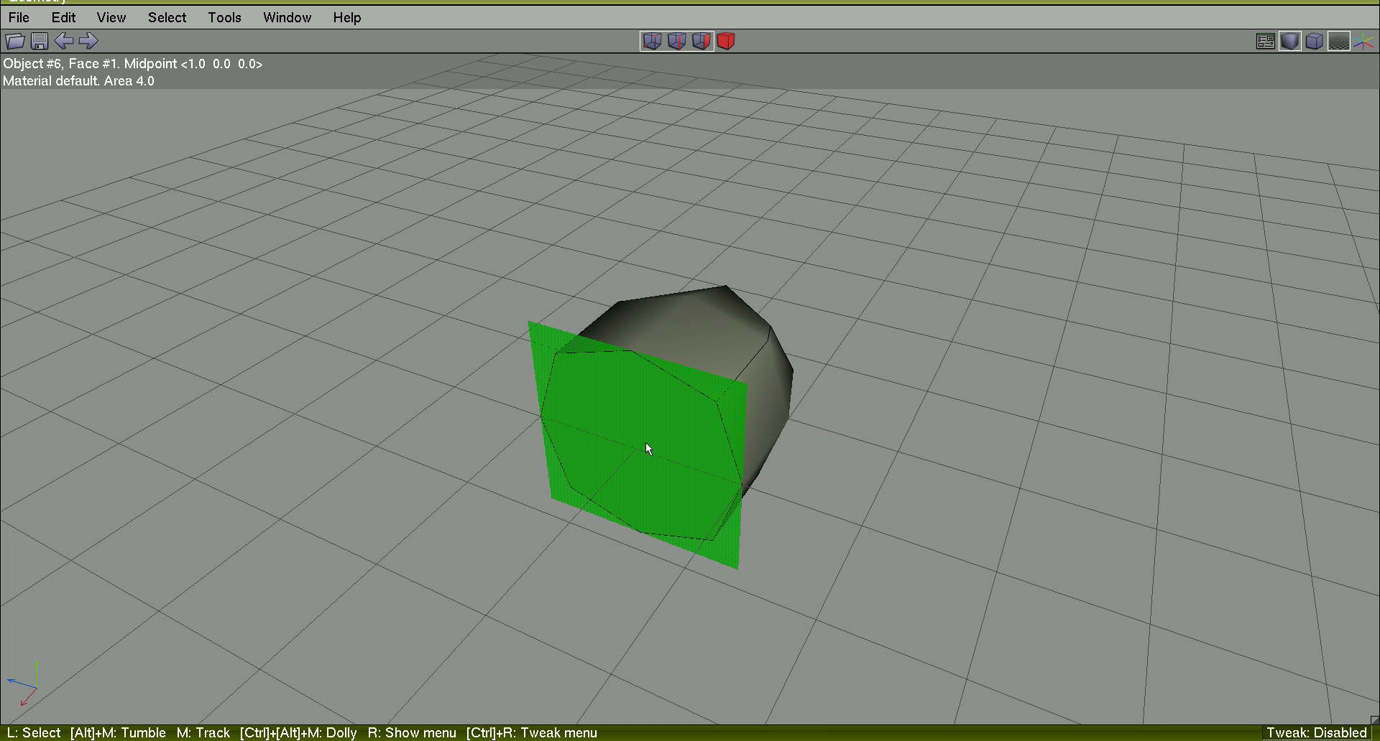
click(646, 444)
key(e)
right_click(1031, 340)
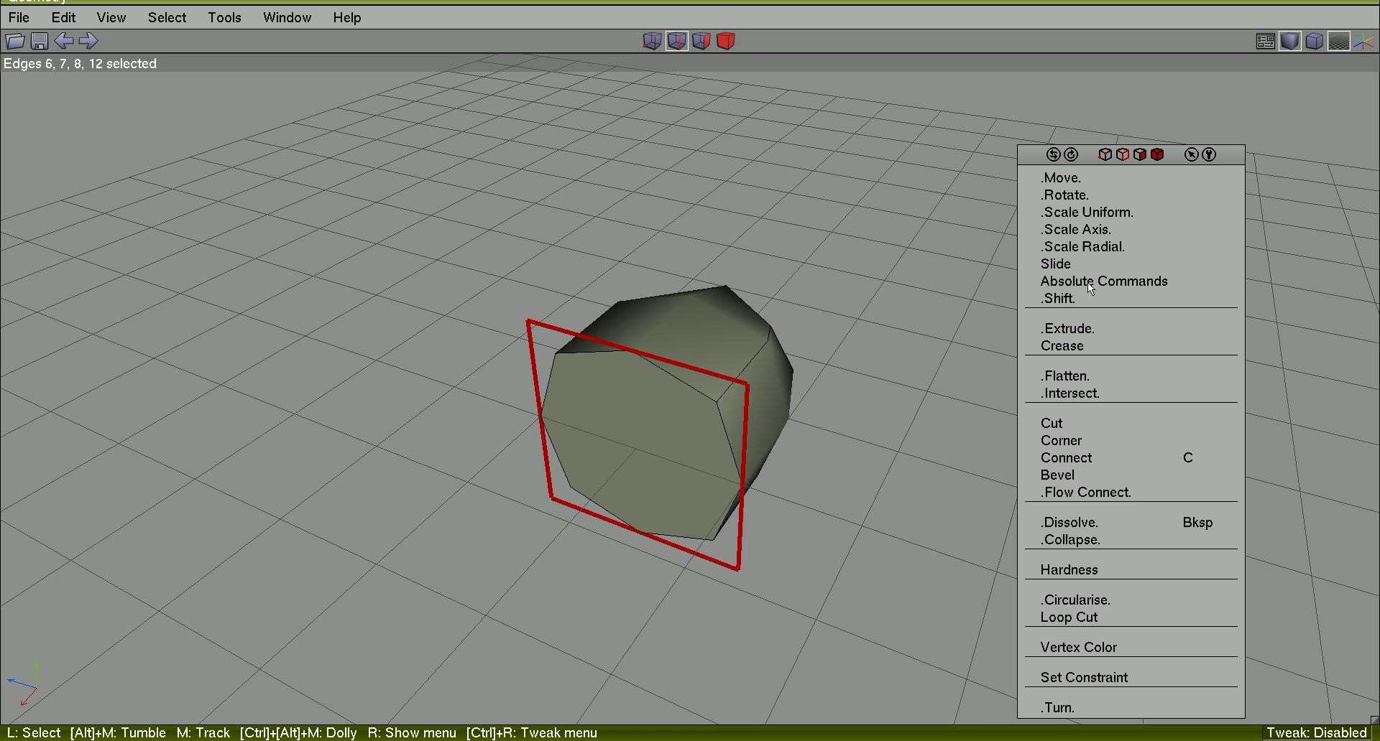
click(1082, 570)
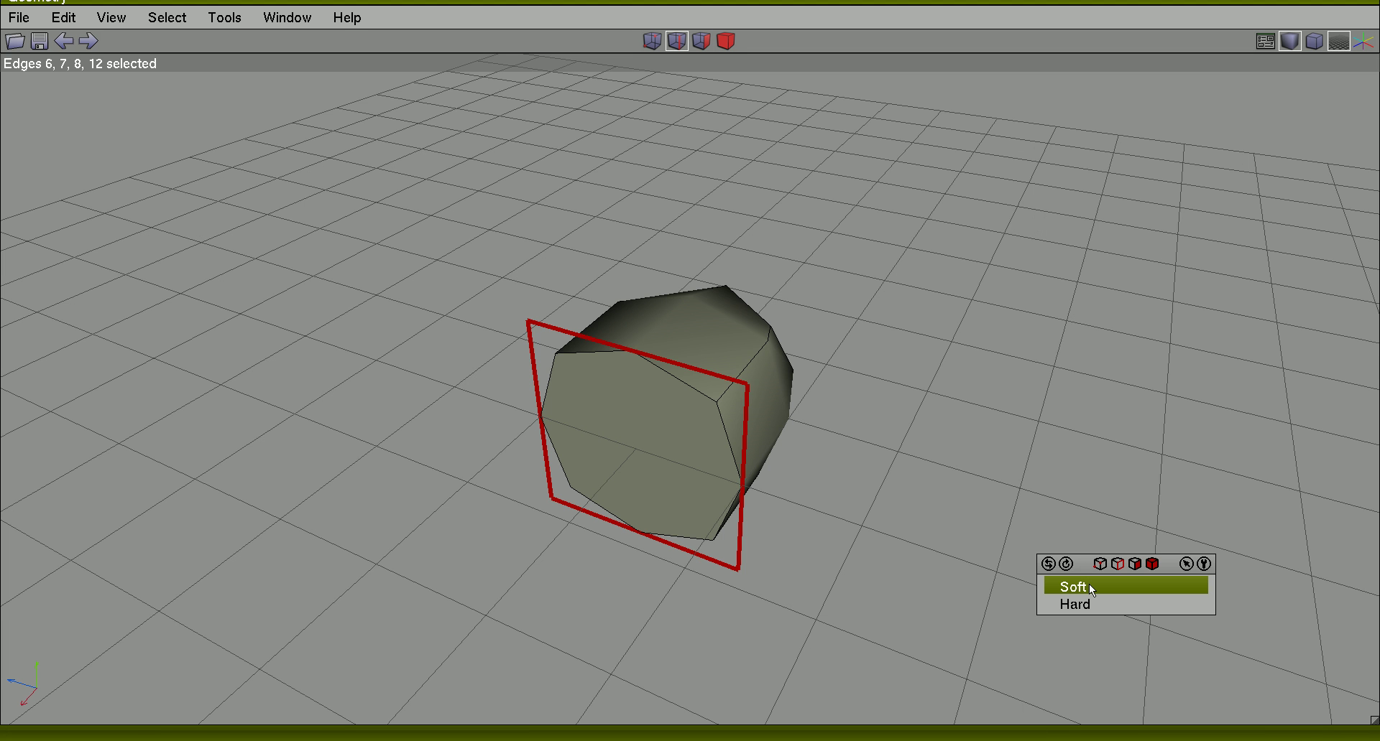
click(1072, 587)
alt+middle_drag(1089, 584, 1064, 458)
key(Tab)
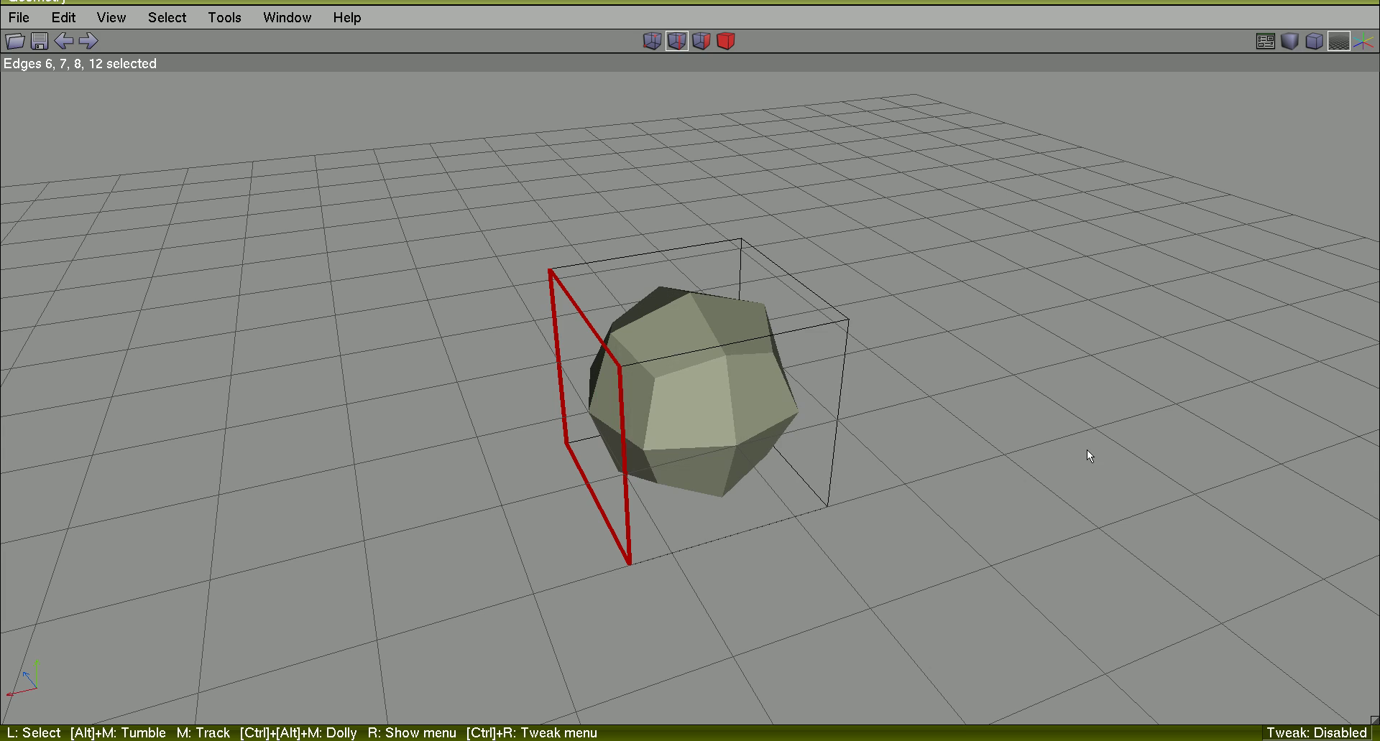
Select the cube's four parallel edges running along X and connect them into an edge loop.
click(1016, 348)
click(792, 335)
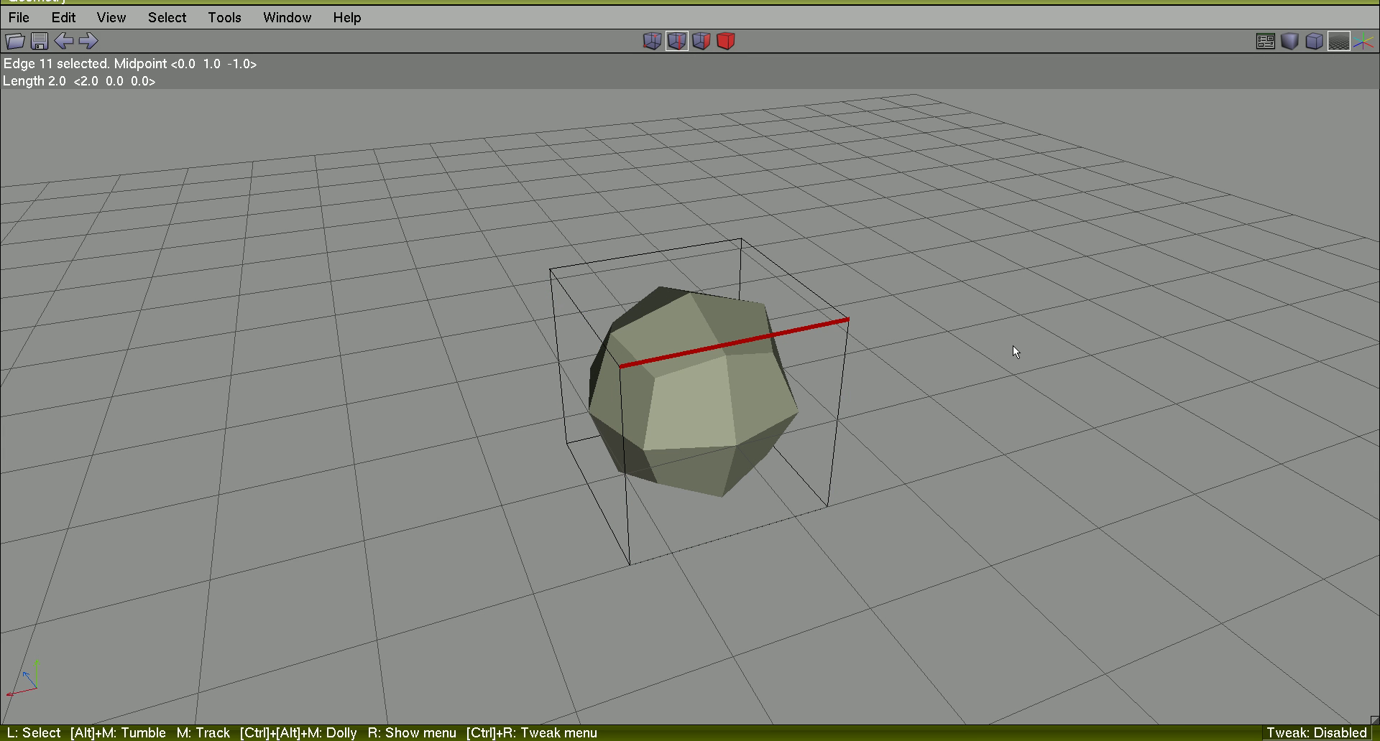
key(g)
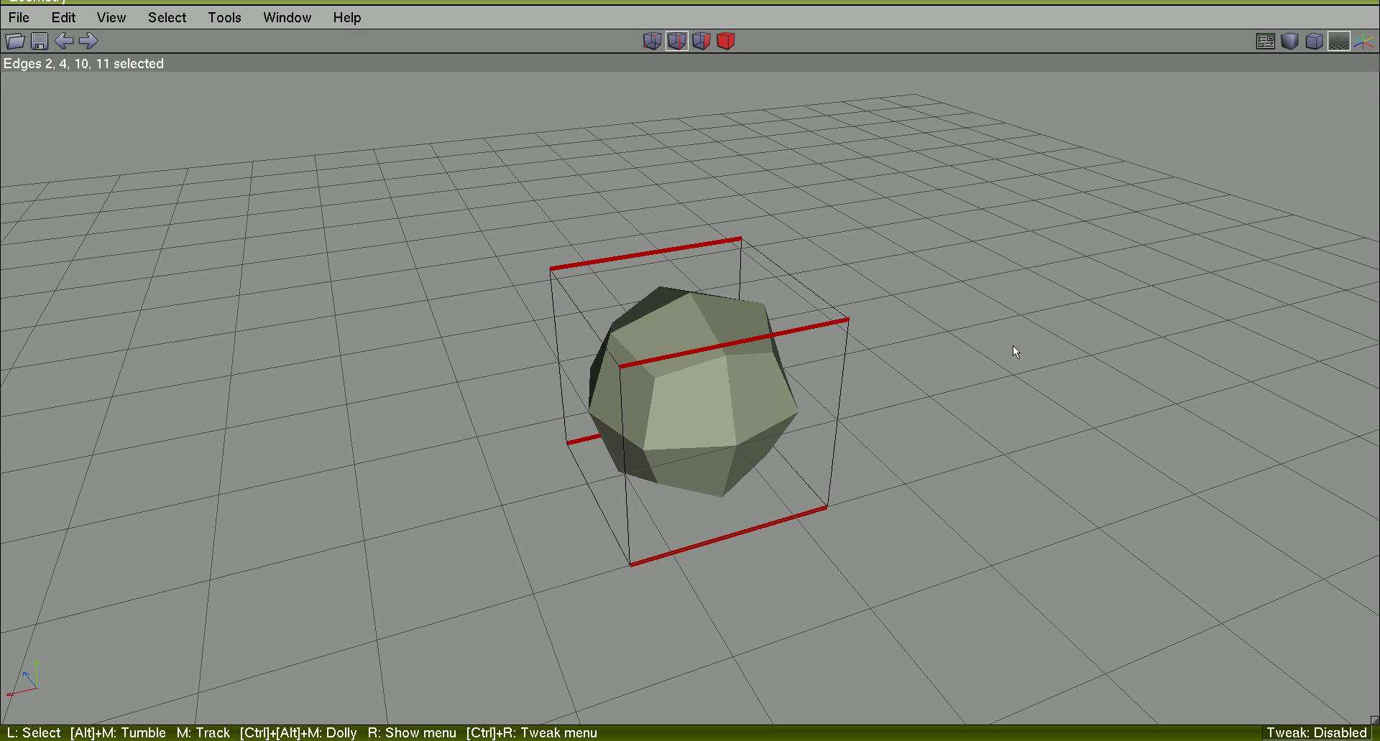
right_click(1012, 345)
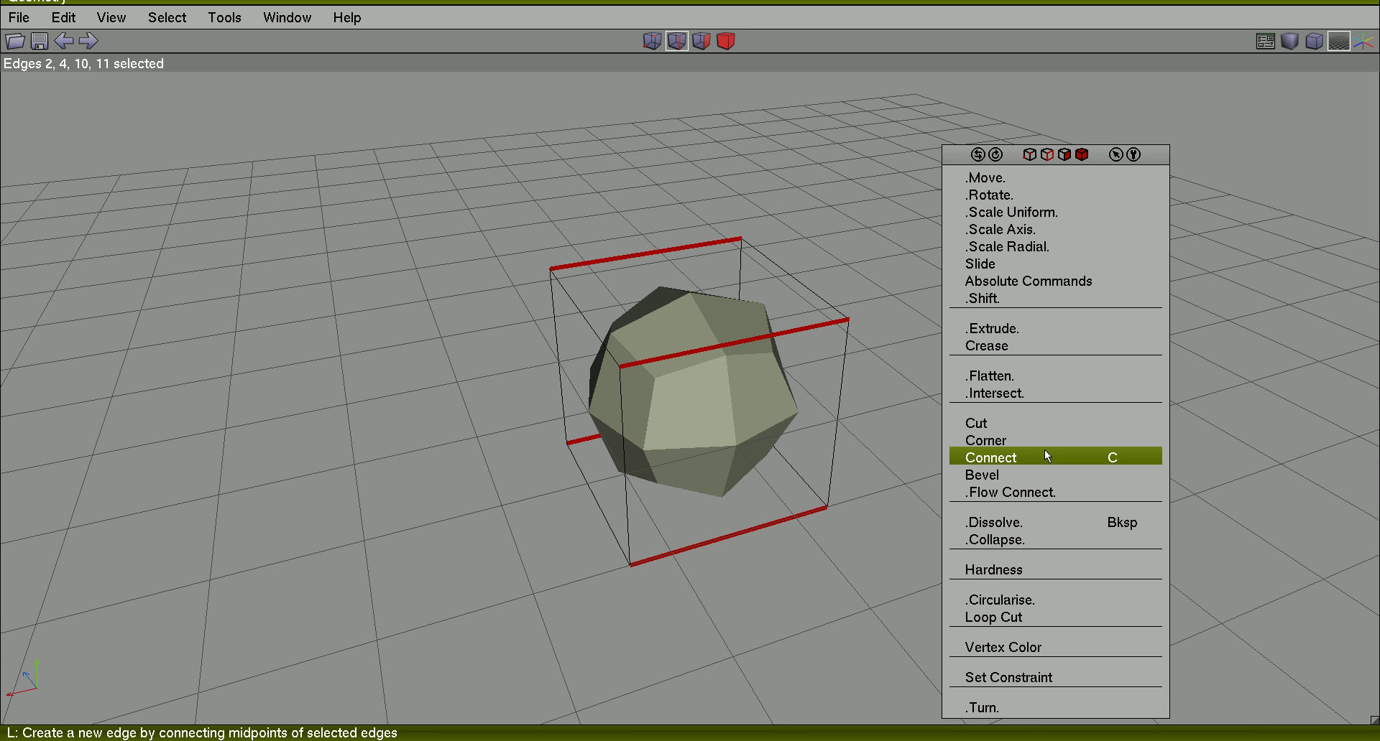
click(1110, 459)
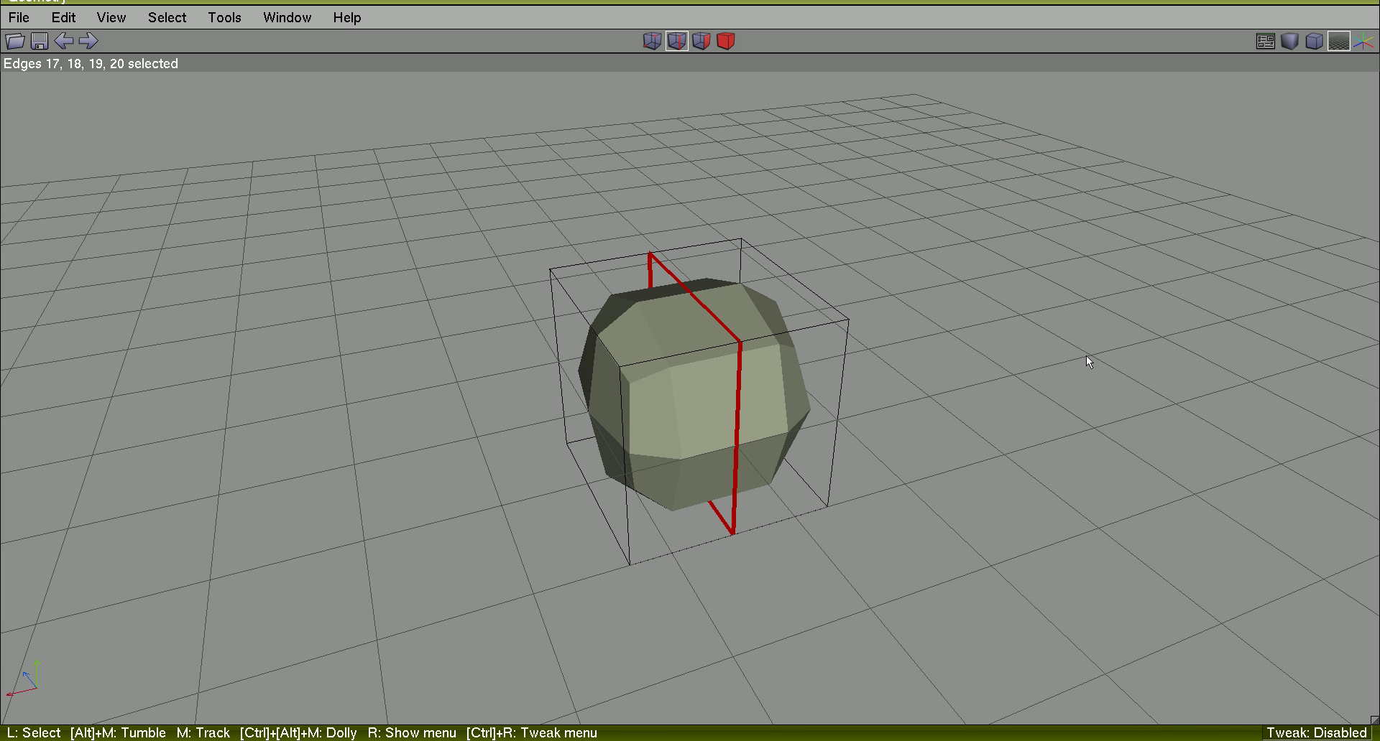
Slide the new edge loop along its neighbouring edges toward the formerly hard-edged face.
right_click(1084, 330)
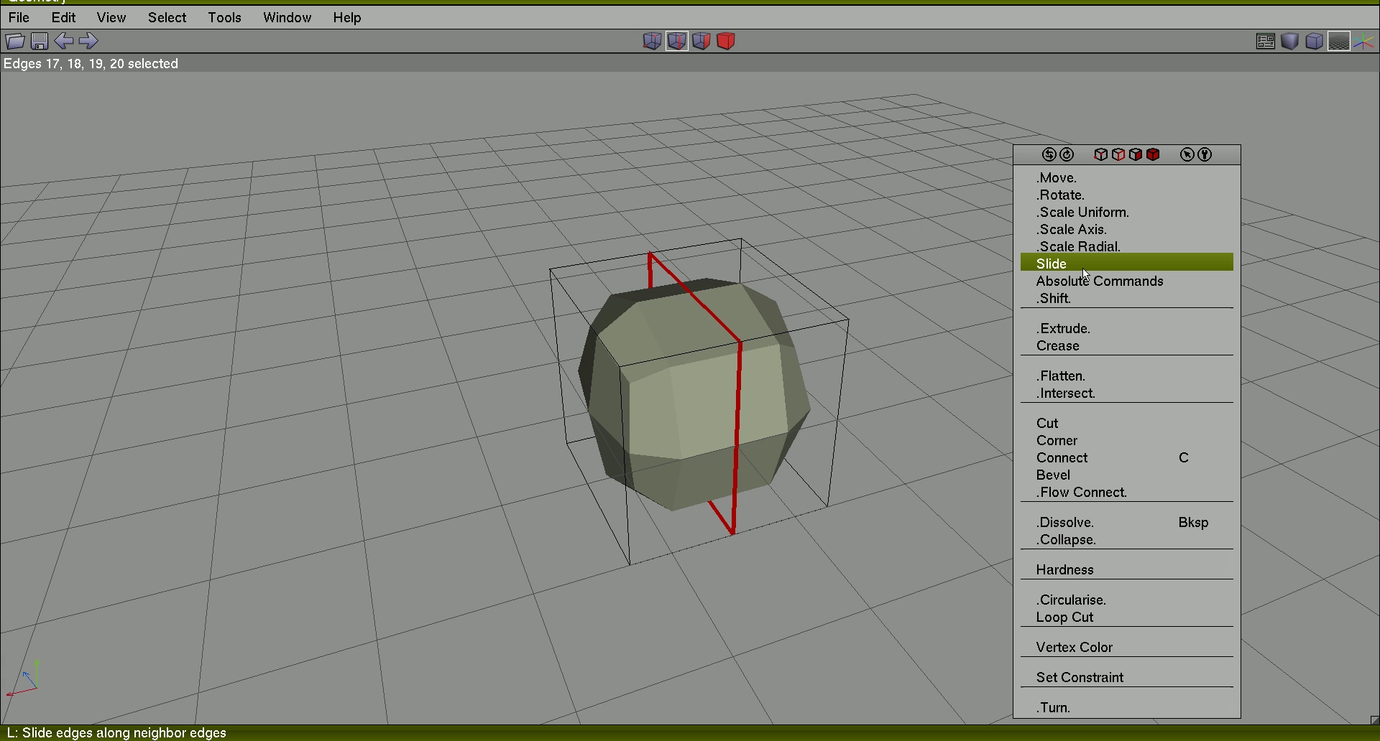
click(1082, 269)
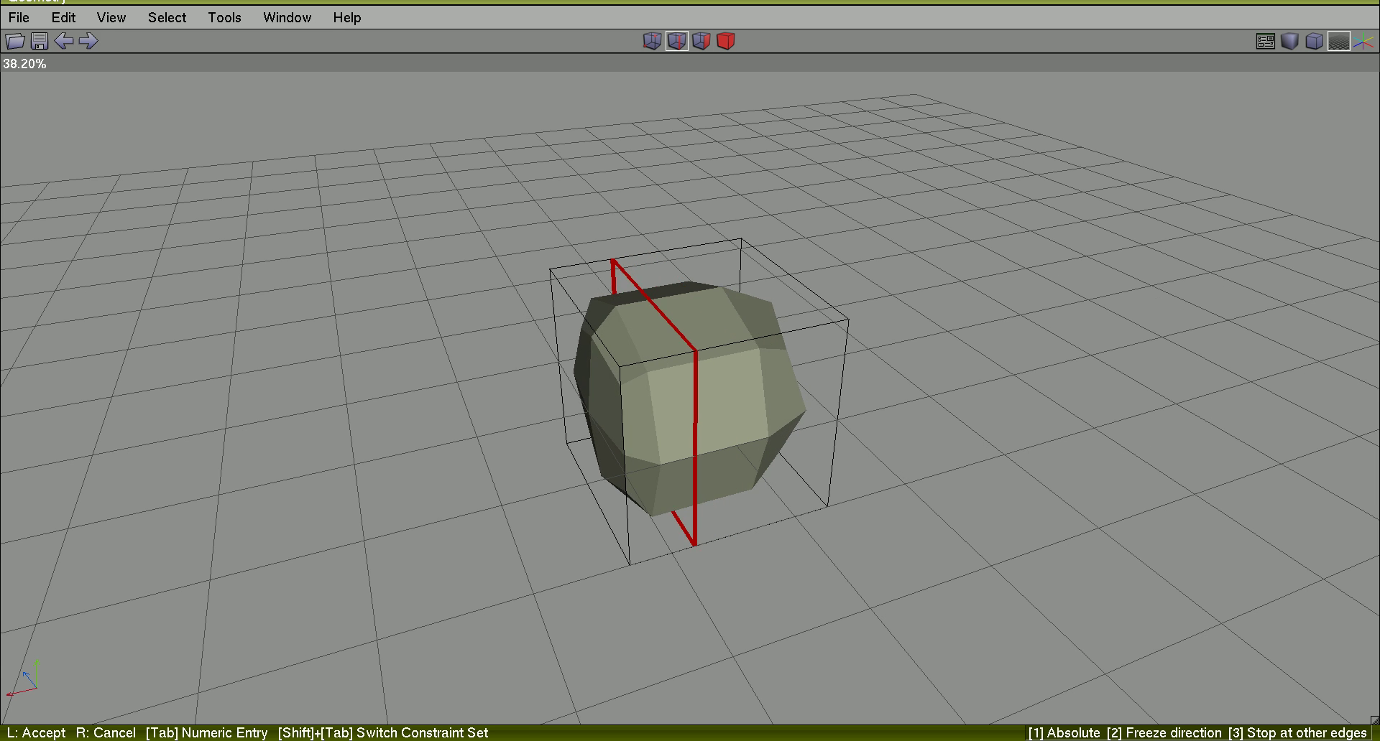
click(1082, 269)
Select the face nearest the edge loop and inset it about 45.4% with a bump of about -0.098.
alt+middle_drag(1003, 394, 1092, 399)
key(space)
click(645, 444)
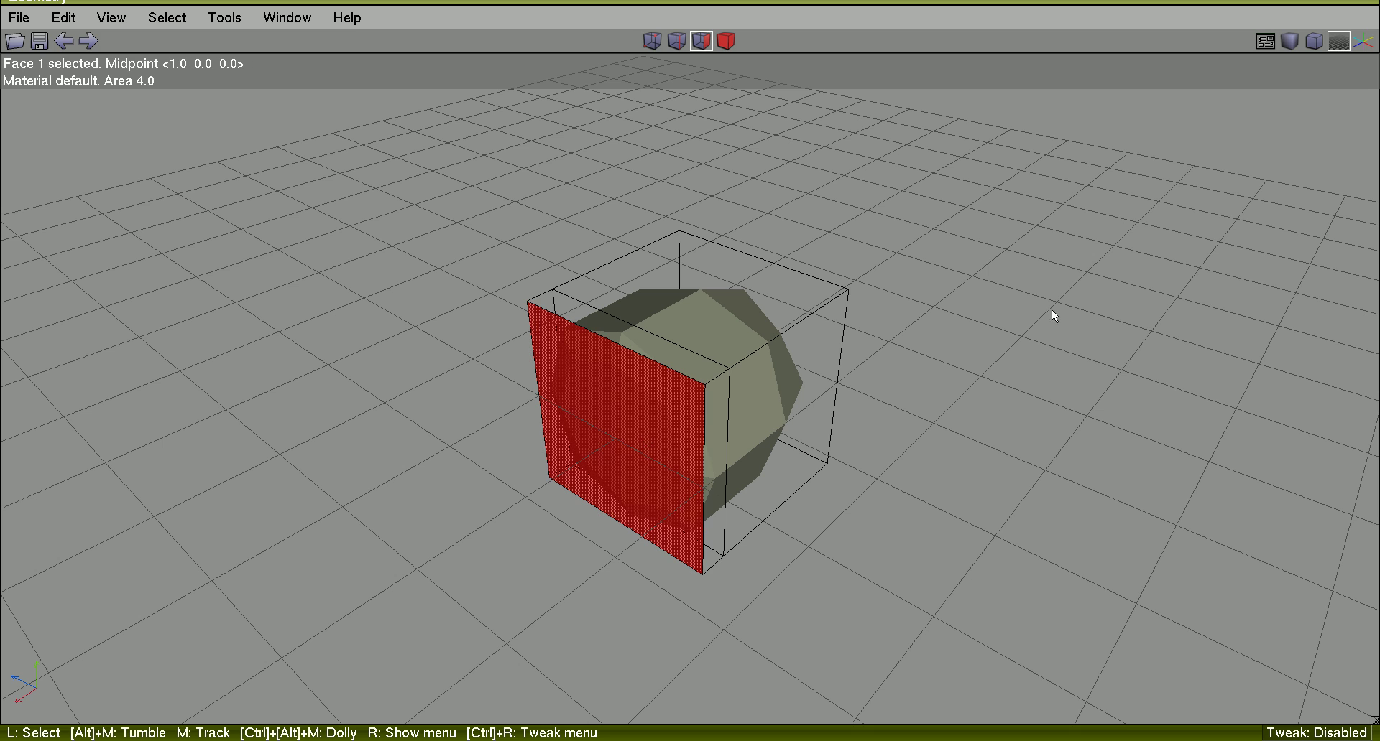
right_click(1098, 214)
click(1089, 319)
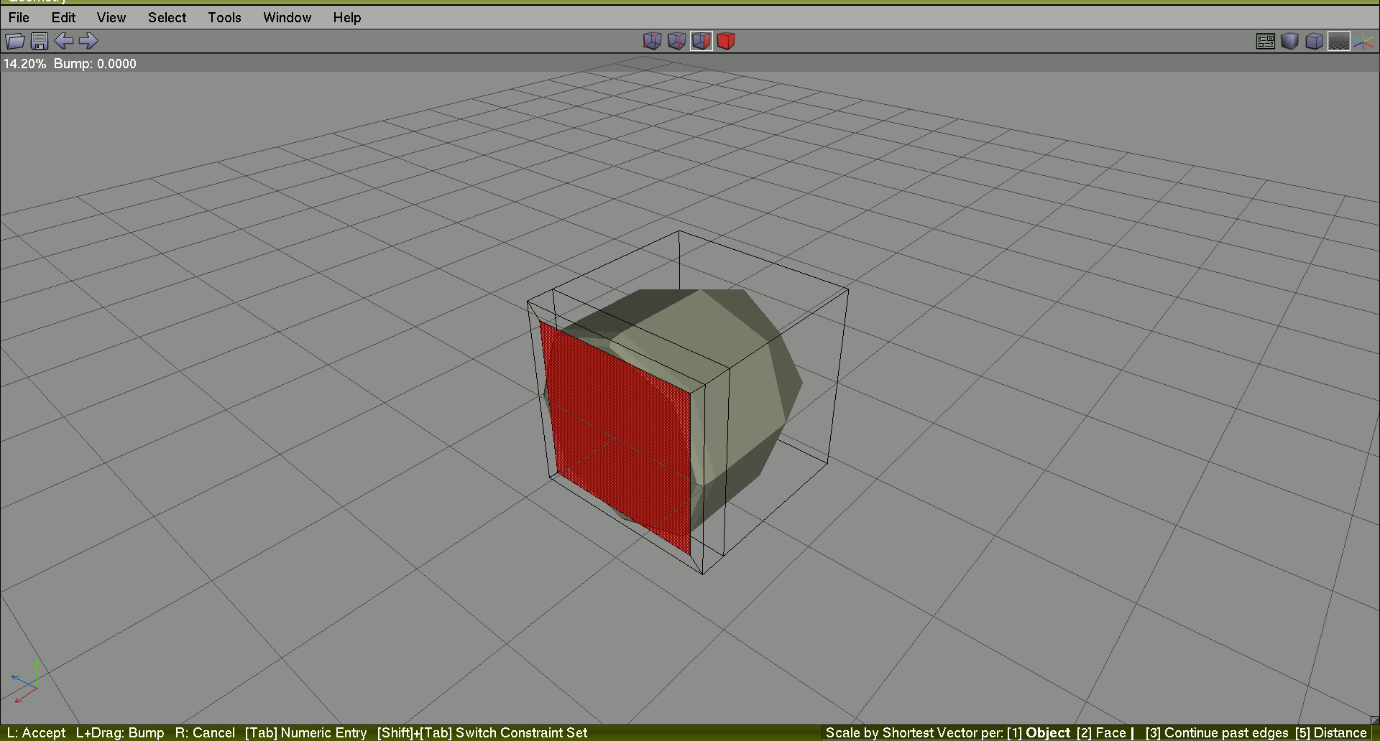
drag(1090, 319, 1019, 319)
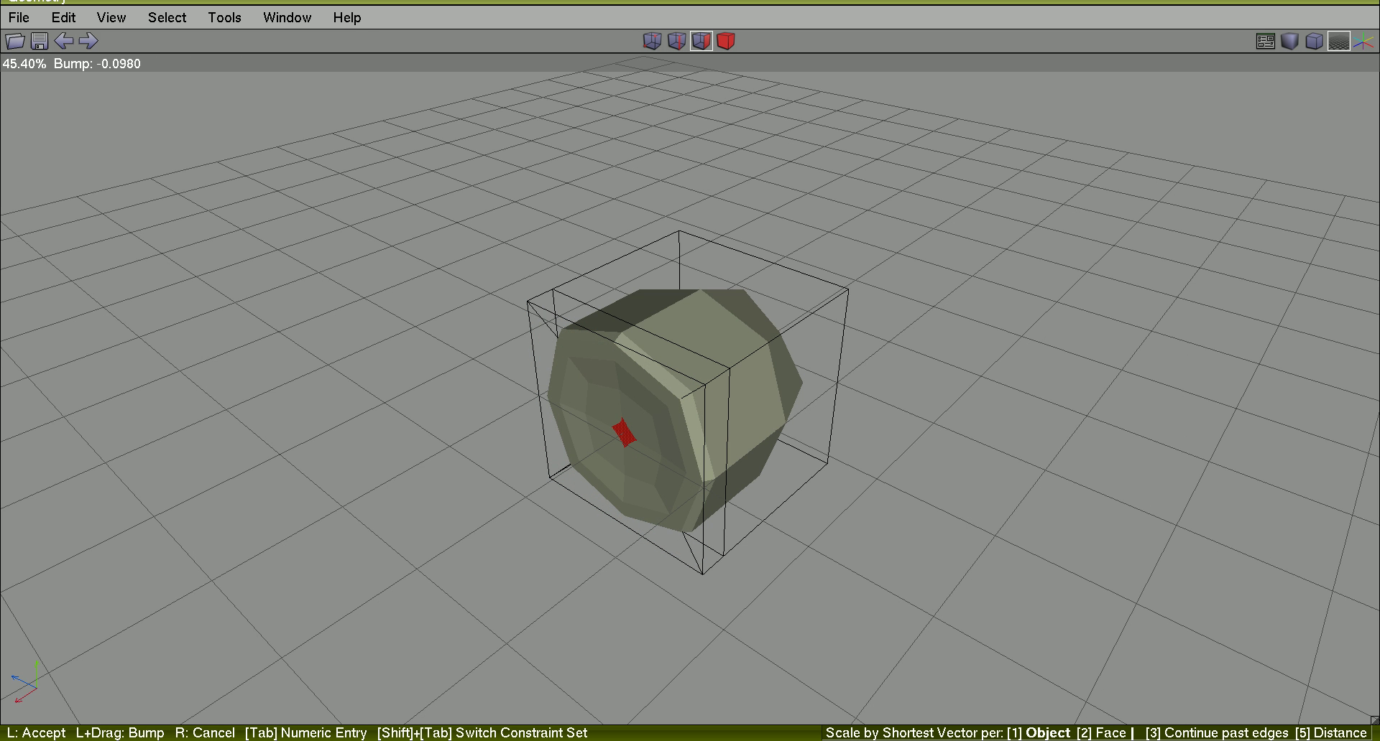
click(1093, 307)
Extrude the inset face inward until its midpoint lies at about X 0.58.
right_click(1092, 304)
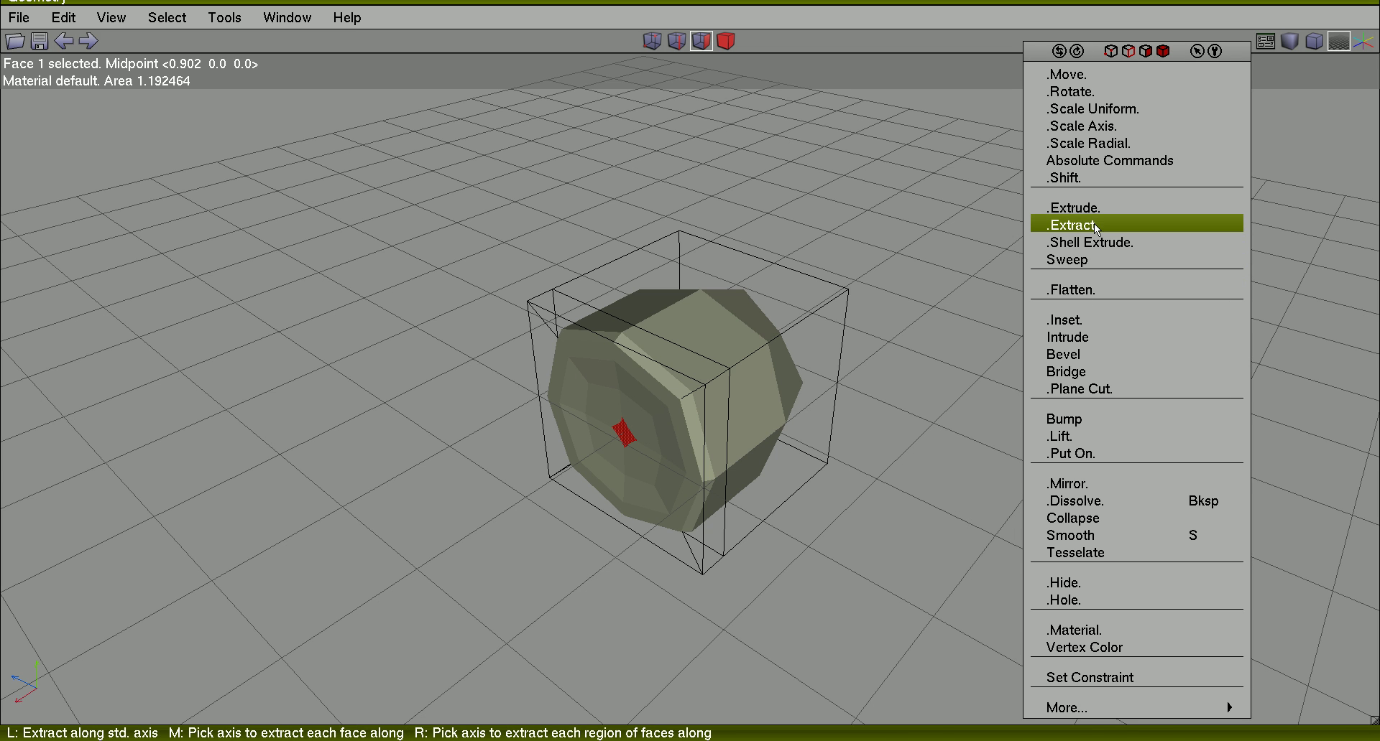
click(1085, 320)
mouse_move(1085, 321)
mouse_down()
mouse_move(1085, 290)
mouse_move(1083, 324)
mouse_up()
click(1083, 325)
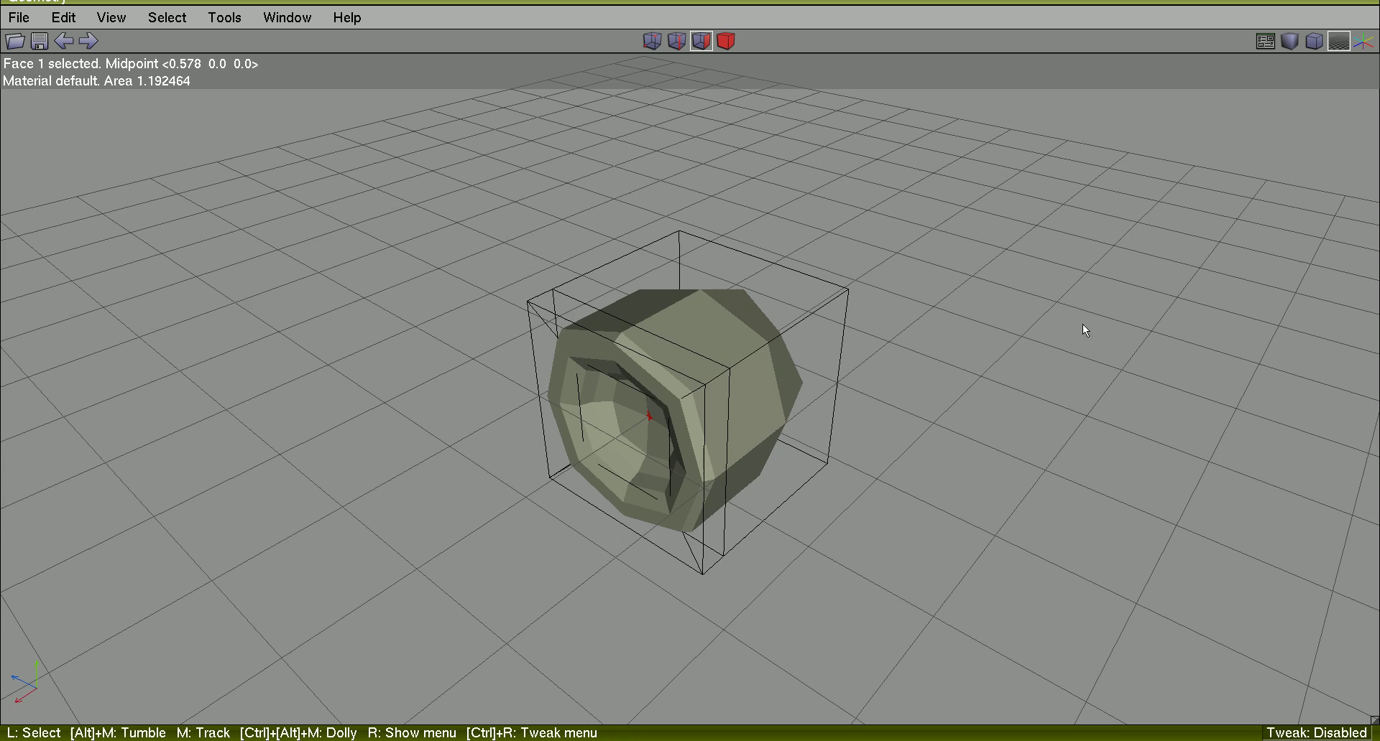
Compare the recessed cube's plain mesh with its flat and smooth-shaded proxy displays from a closer angle.
alt+middle_drag(1018, 391, 1063, 270)
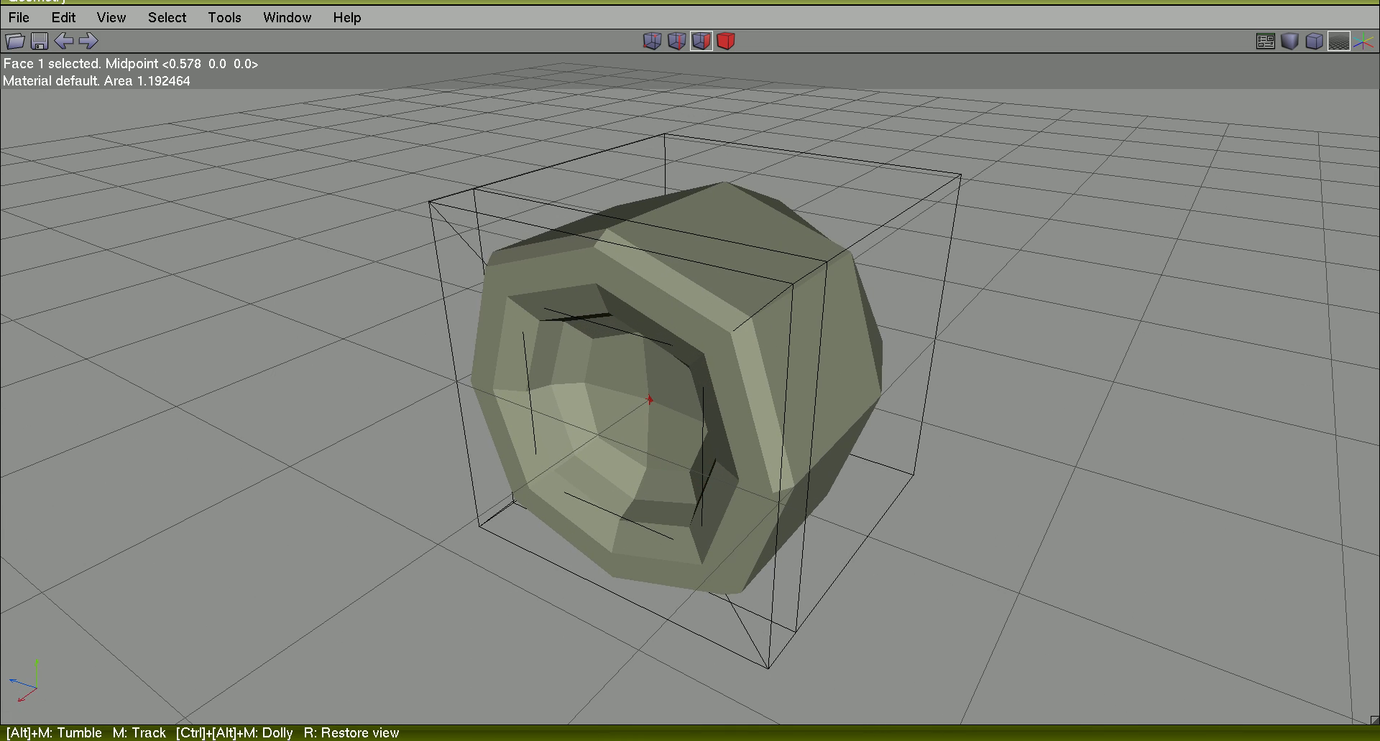
key(Tab)
key(Tab)
key(Tab)
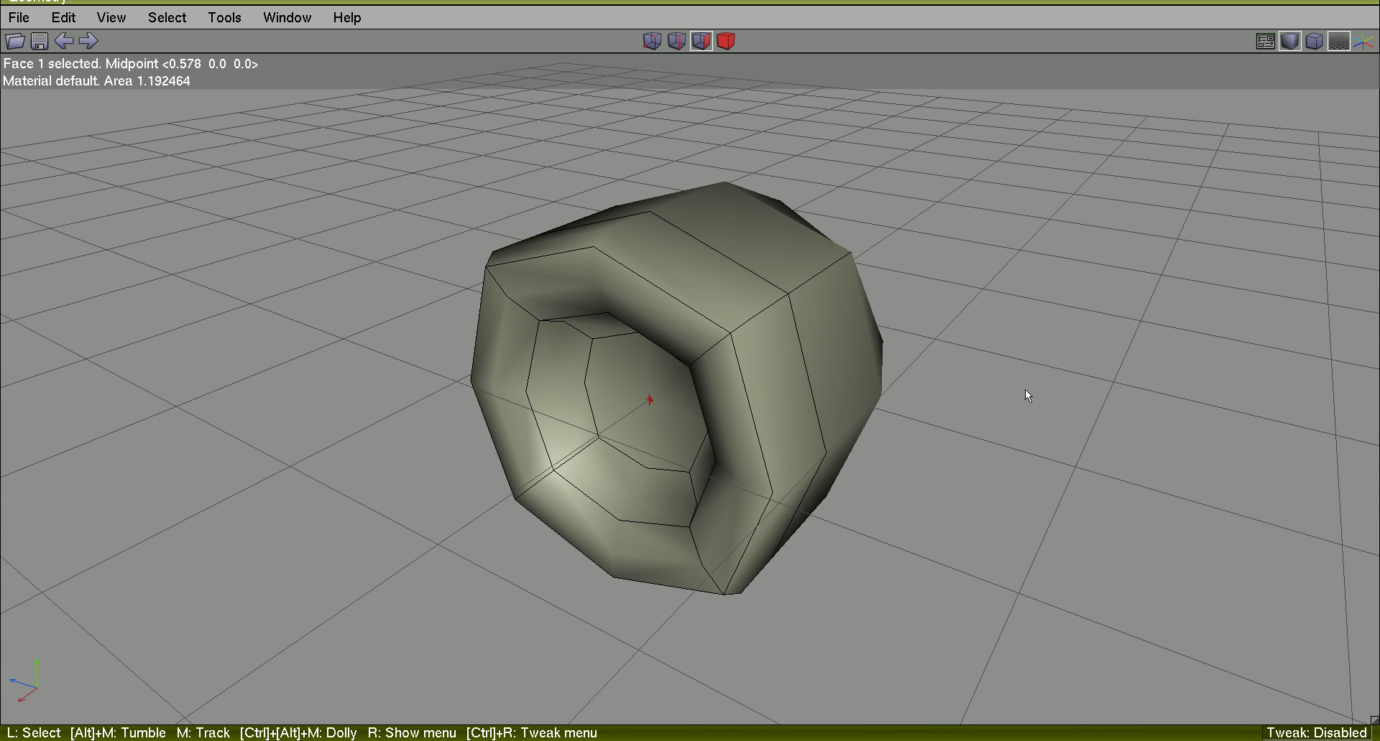
key(Tab)
key(Tab)
key(Tab)
key(Tab)
key(Tab)
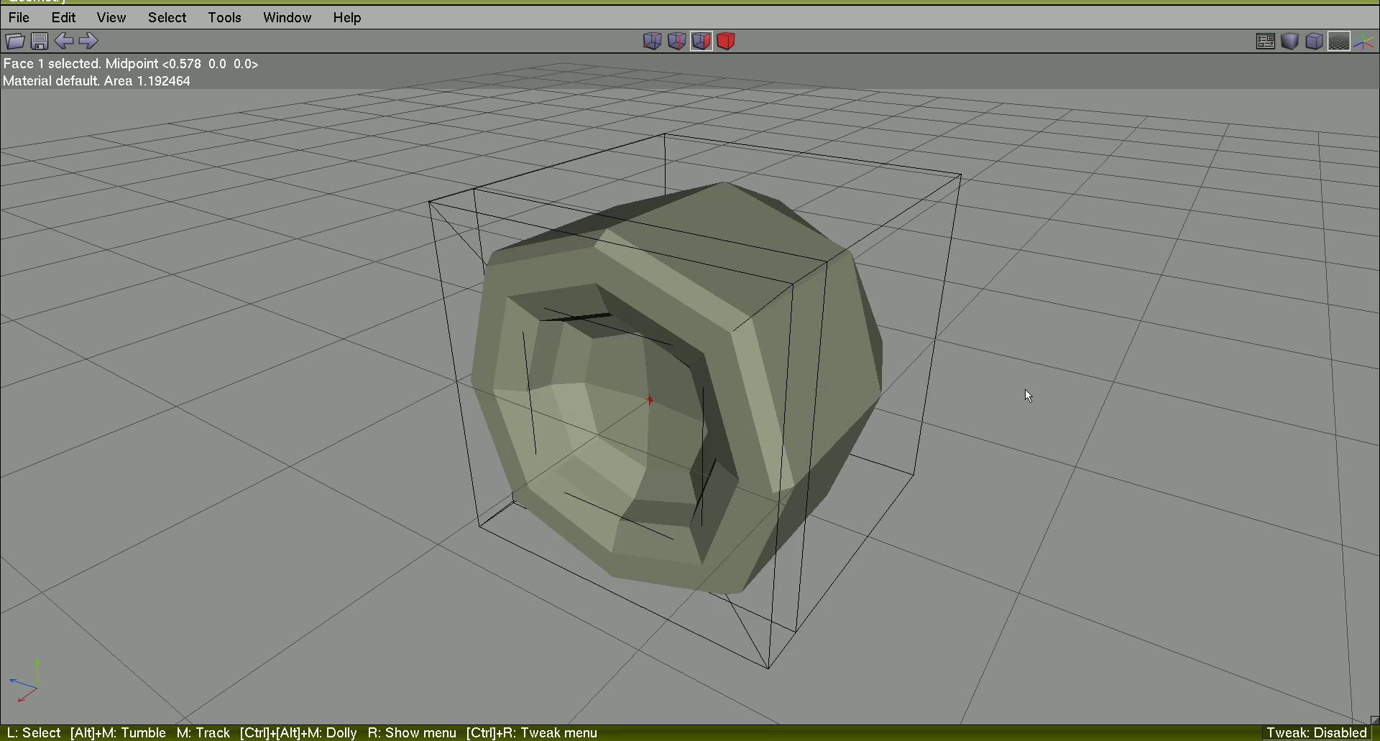
key(Tab)
key(Tab)
key(Tab)
key(Tab)
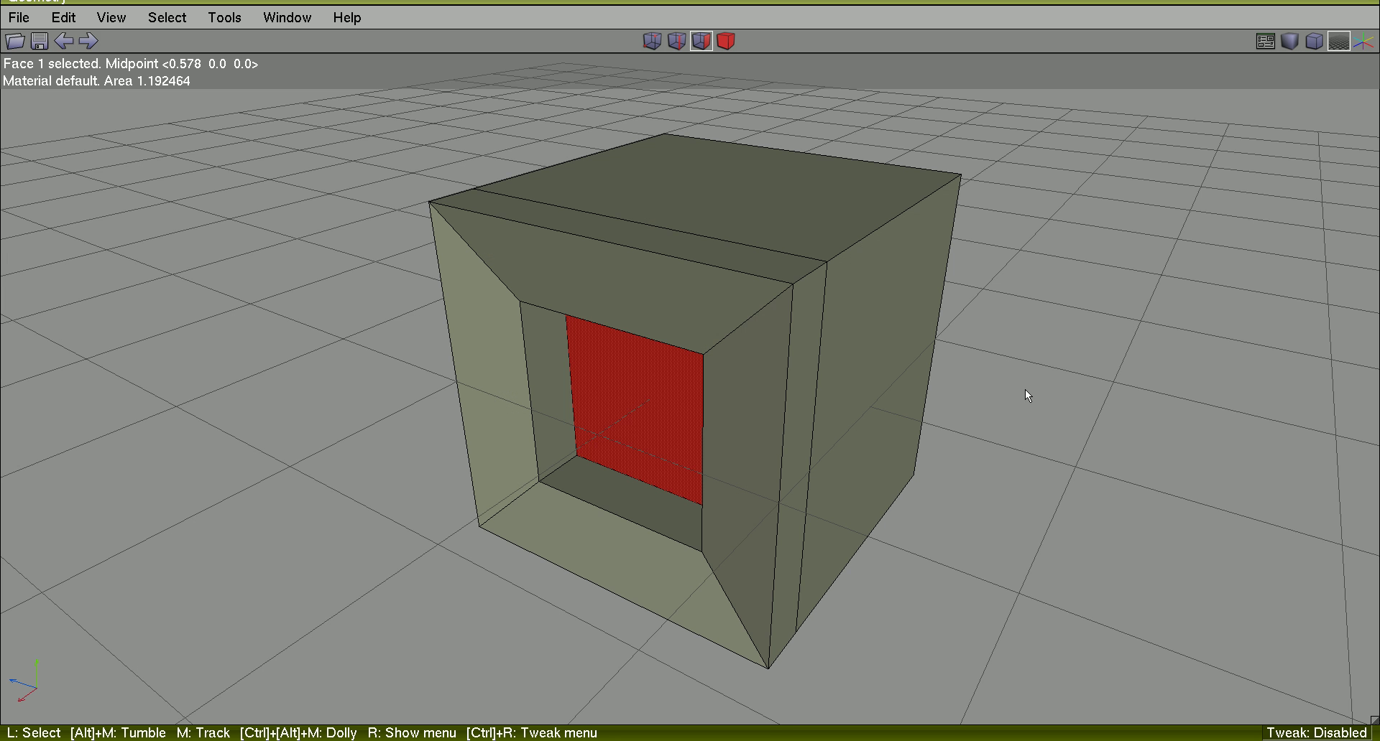
key(Tab)
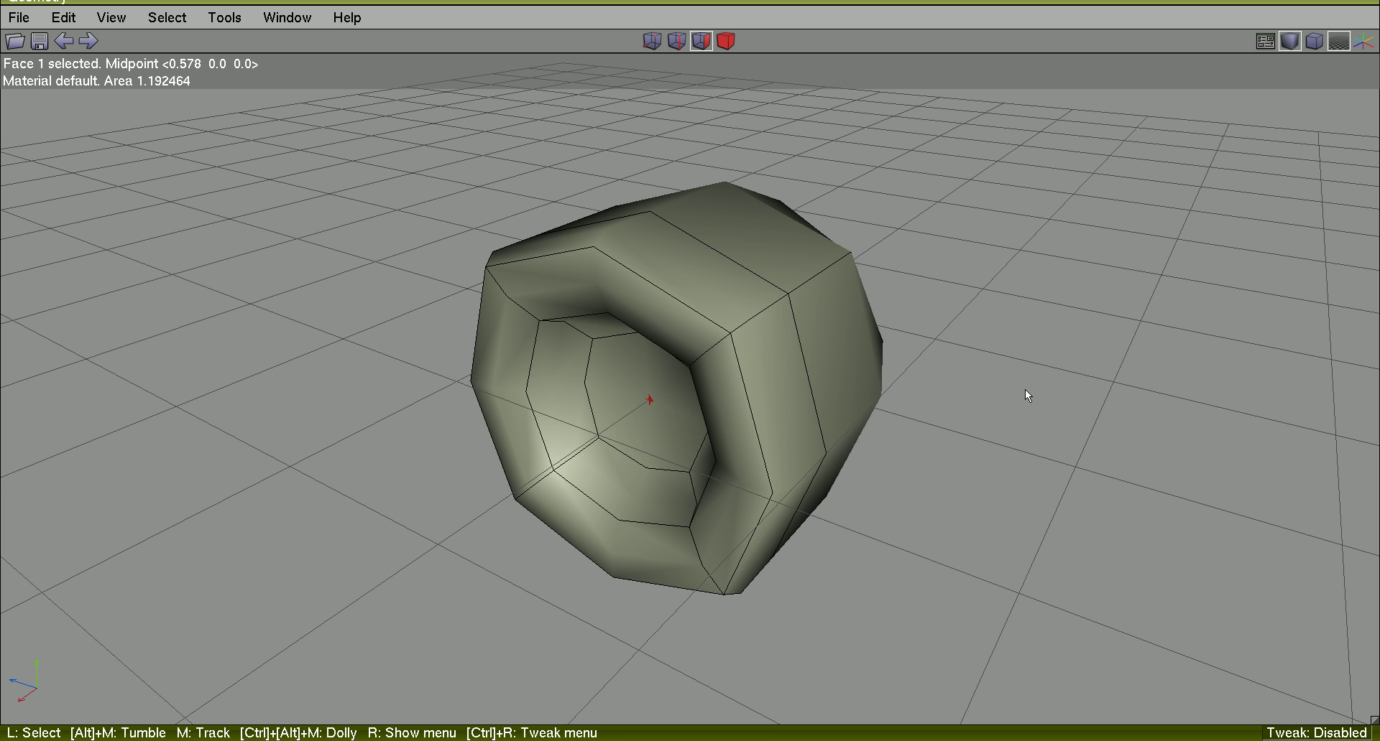
key(Tab)
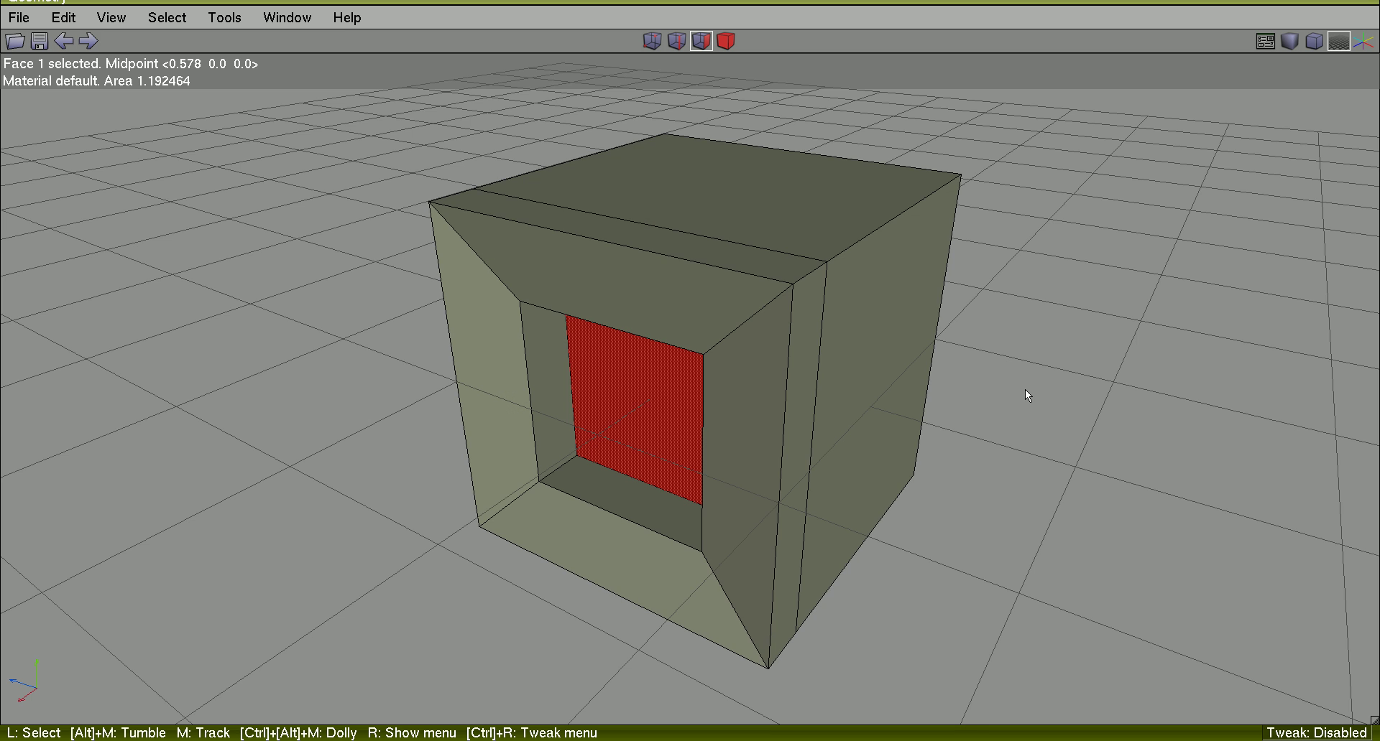
Convert the recessed face selection to its four border edges and compare the plain mesh with its smooth proxy displays.
alt+middle_drag(1025, 389, 948, 404)
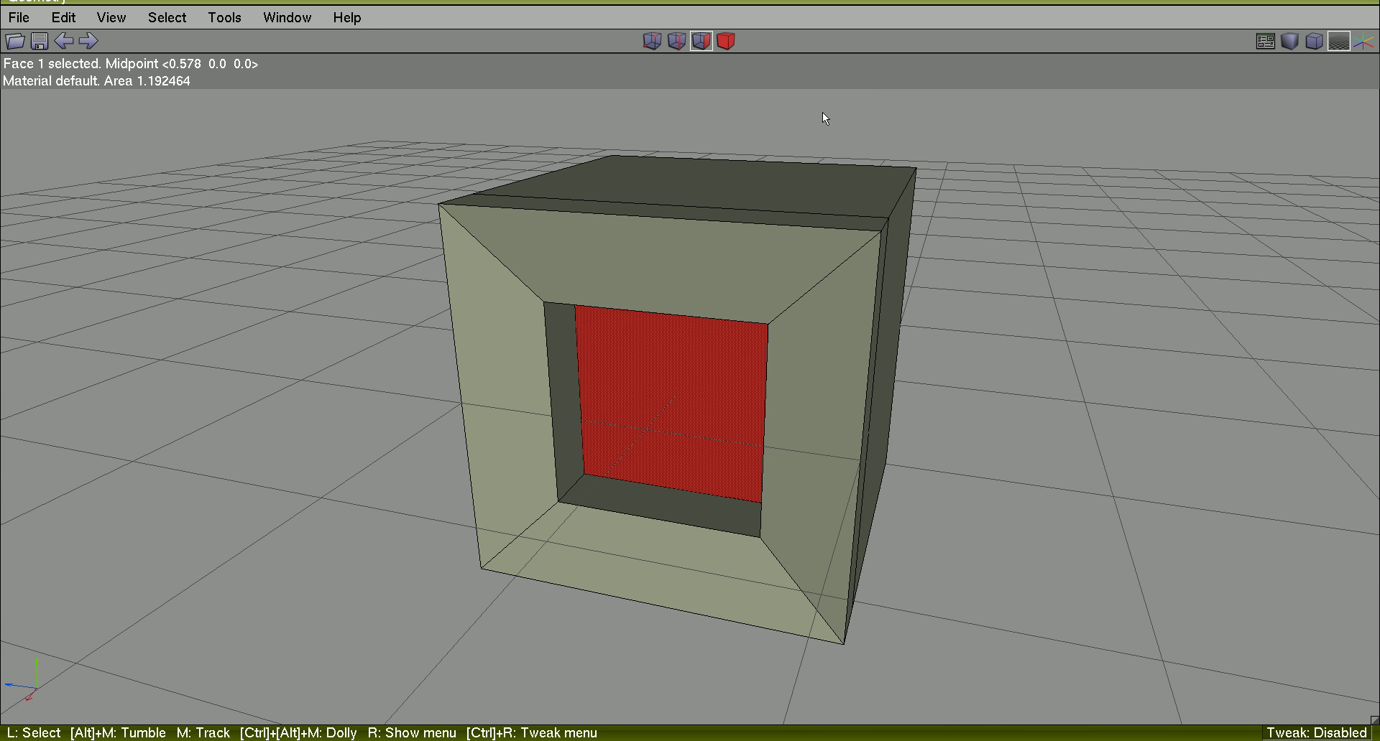
click(675, 41)
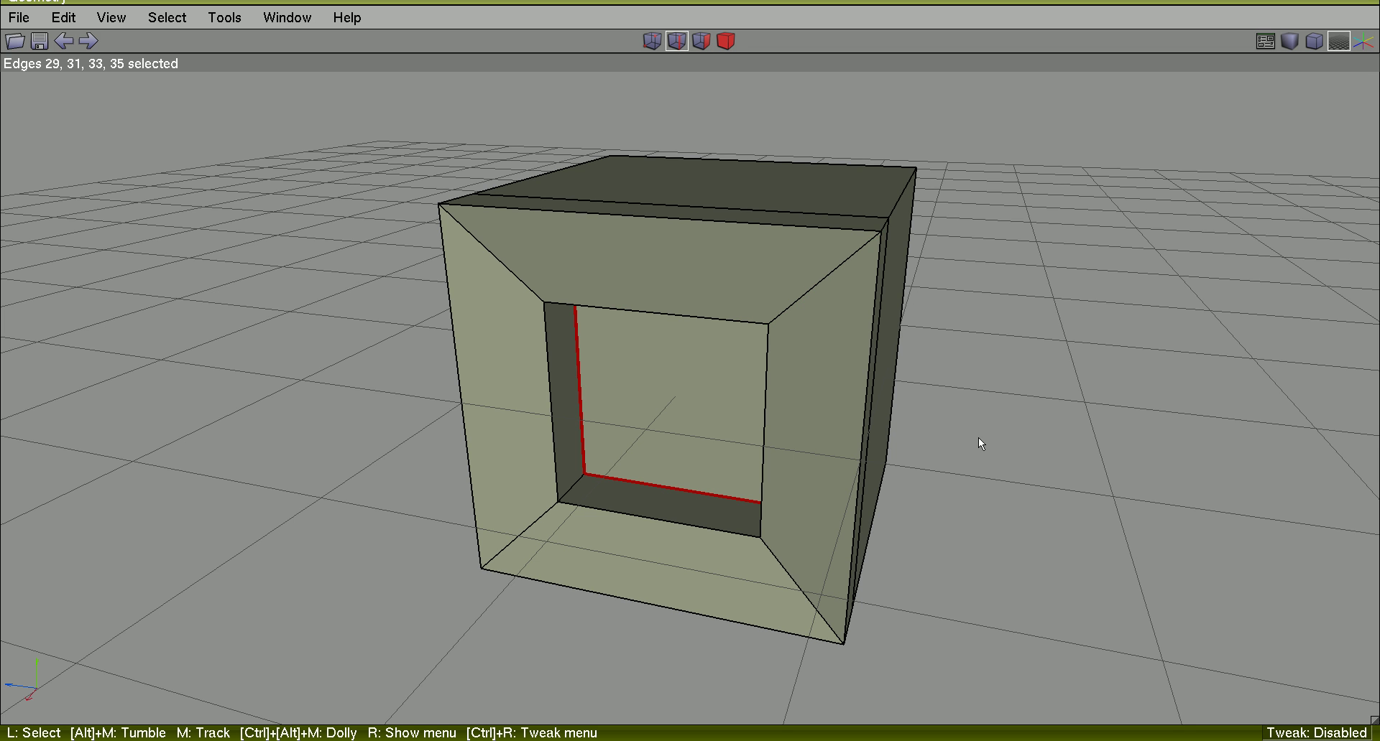
key(Tab)
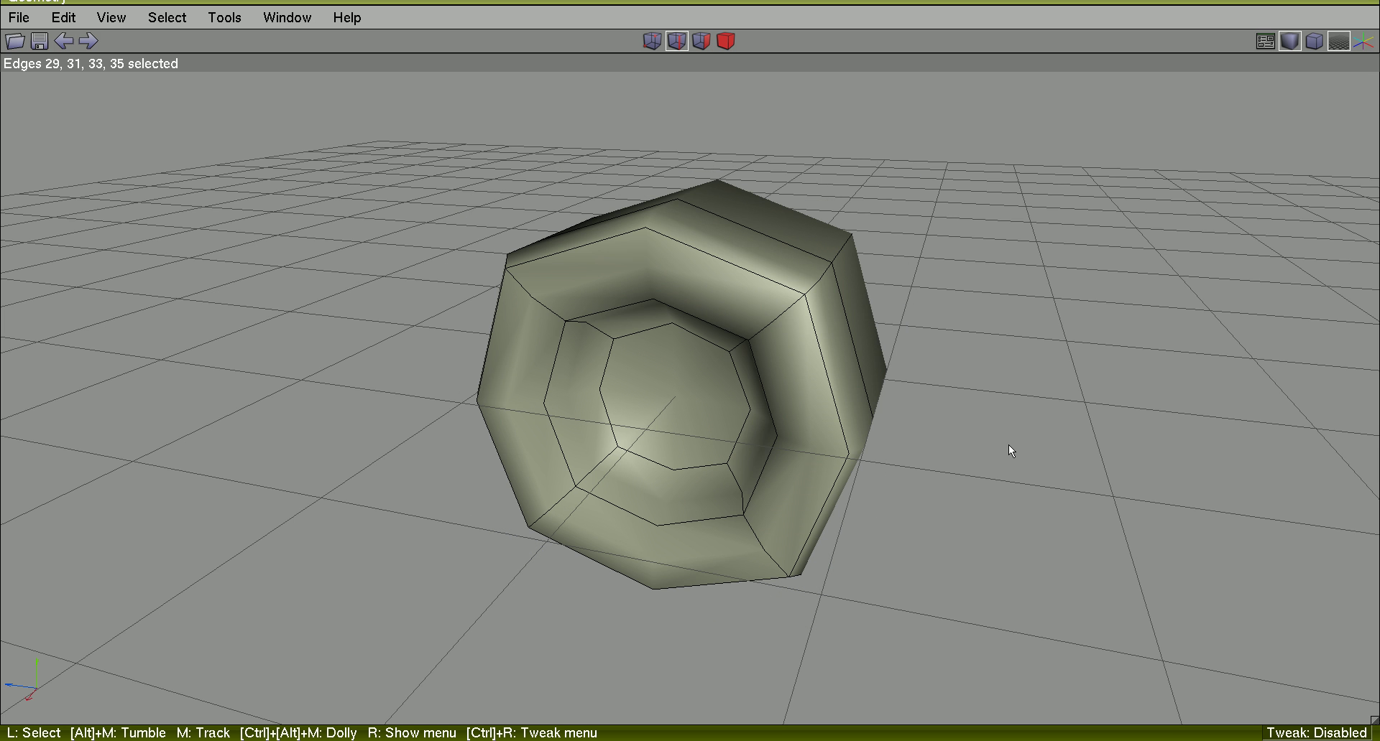
key(Tab)
key(Tab)
key(Tab)
key(Tab)
key(Tab)
key(Tab)
key(Tab)
key(shift+Tab)
key(shift+Tab)
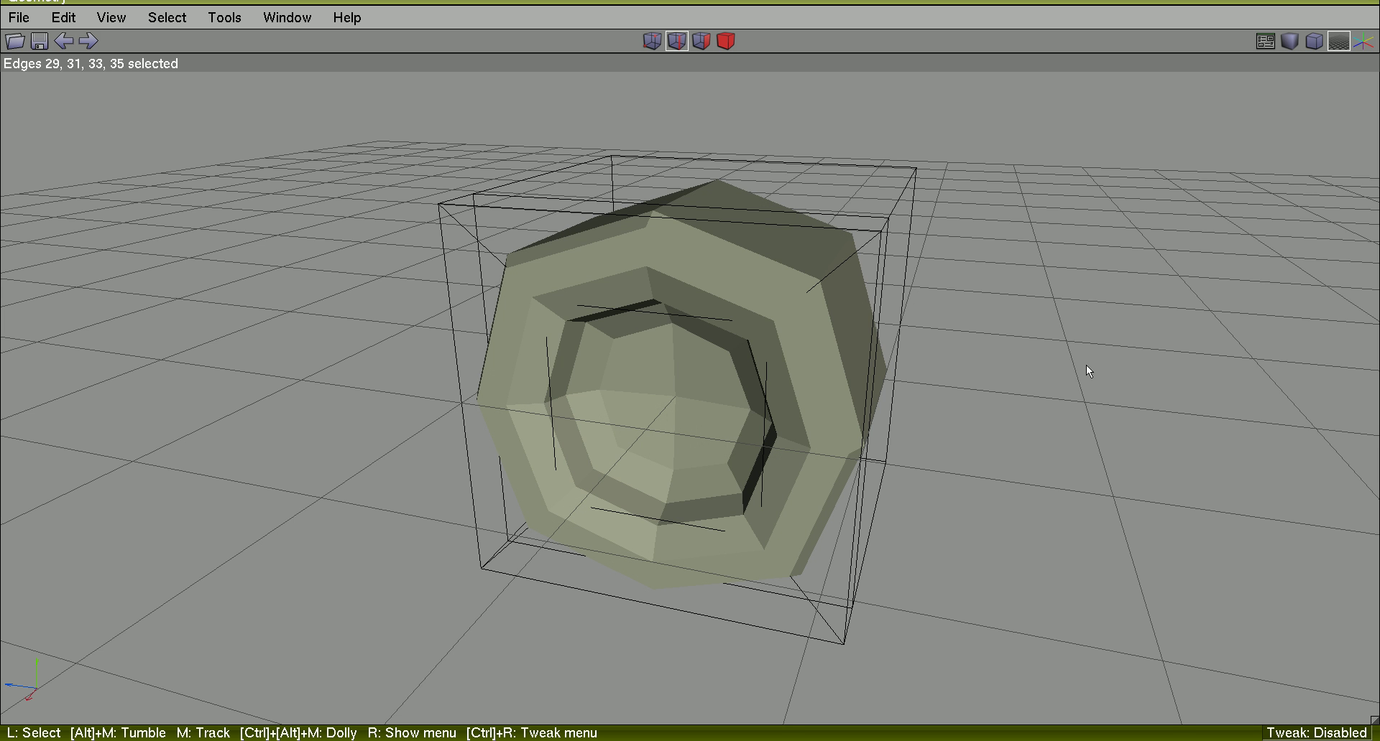
key(Tab)
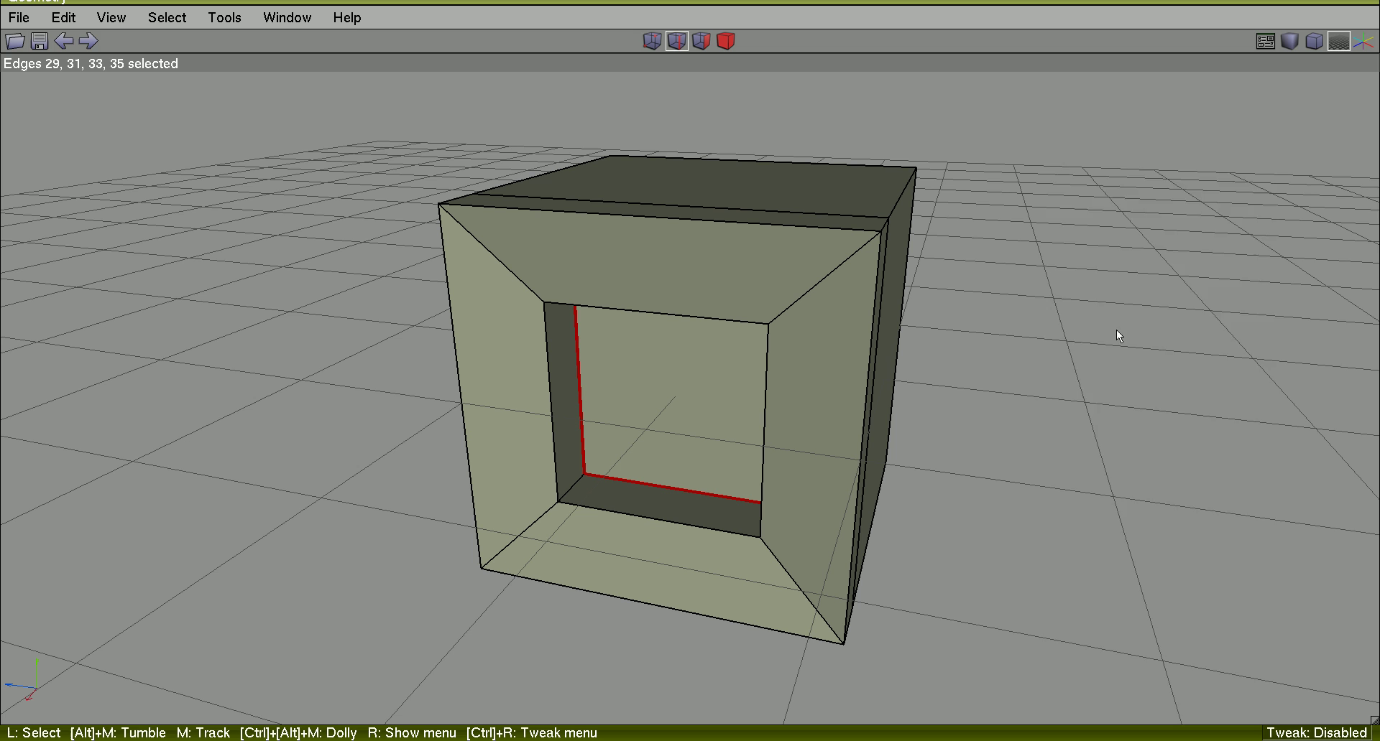
Set the hardness of the recessed face's four border edges to Hard and show the smooth proxy.
right_click(1115, 330)
click(1136, 571)
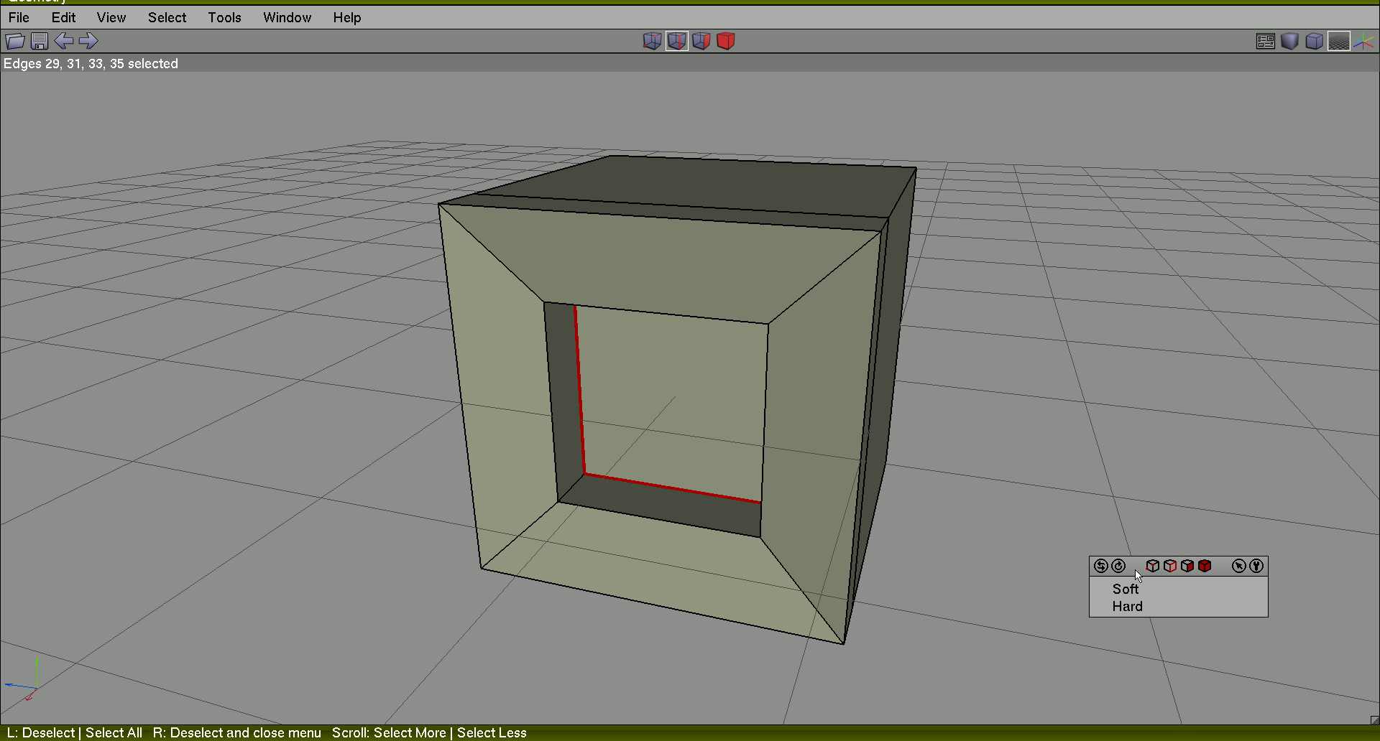
click(1140, 610)
key(Tab)
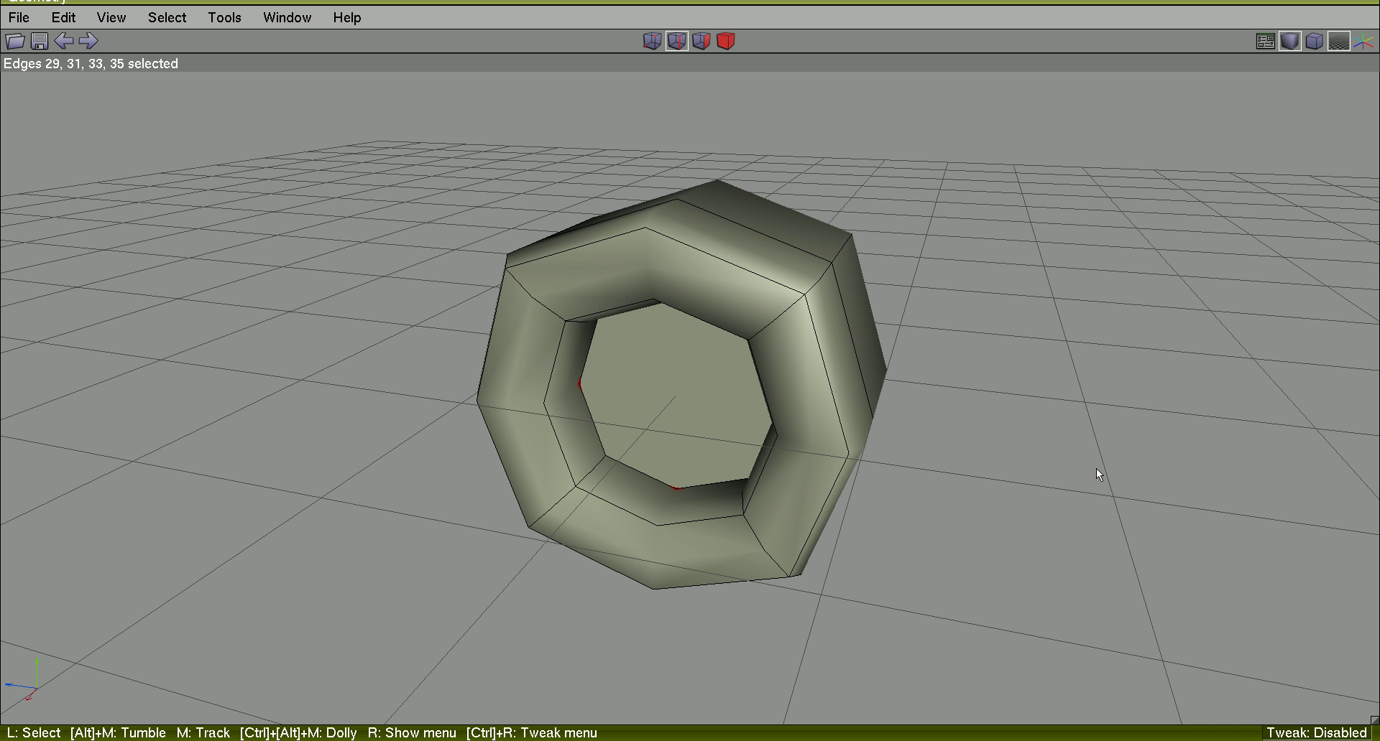
Select the edge loop around the recess opening, set its hardness to Hard, and clear the selection.
mouse_move(1077, 471)
alt+middle_down()
mouse_move(1072, 445)
mouse_move(1069, 474)
alt+middle_up()
click(878, 345)
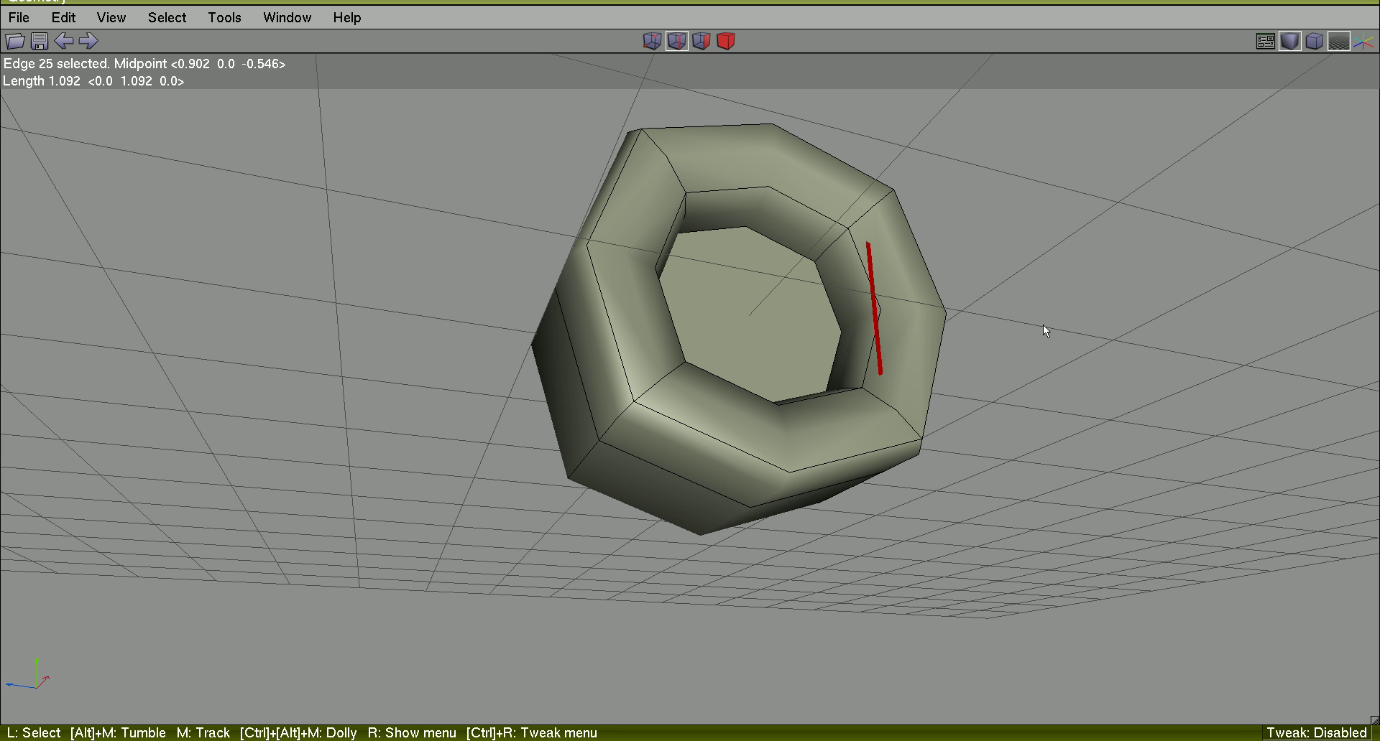
key(l)
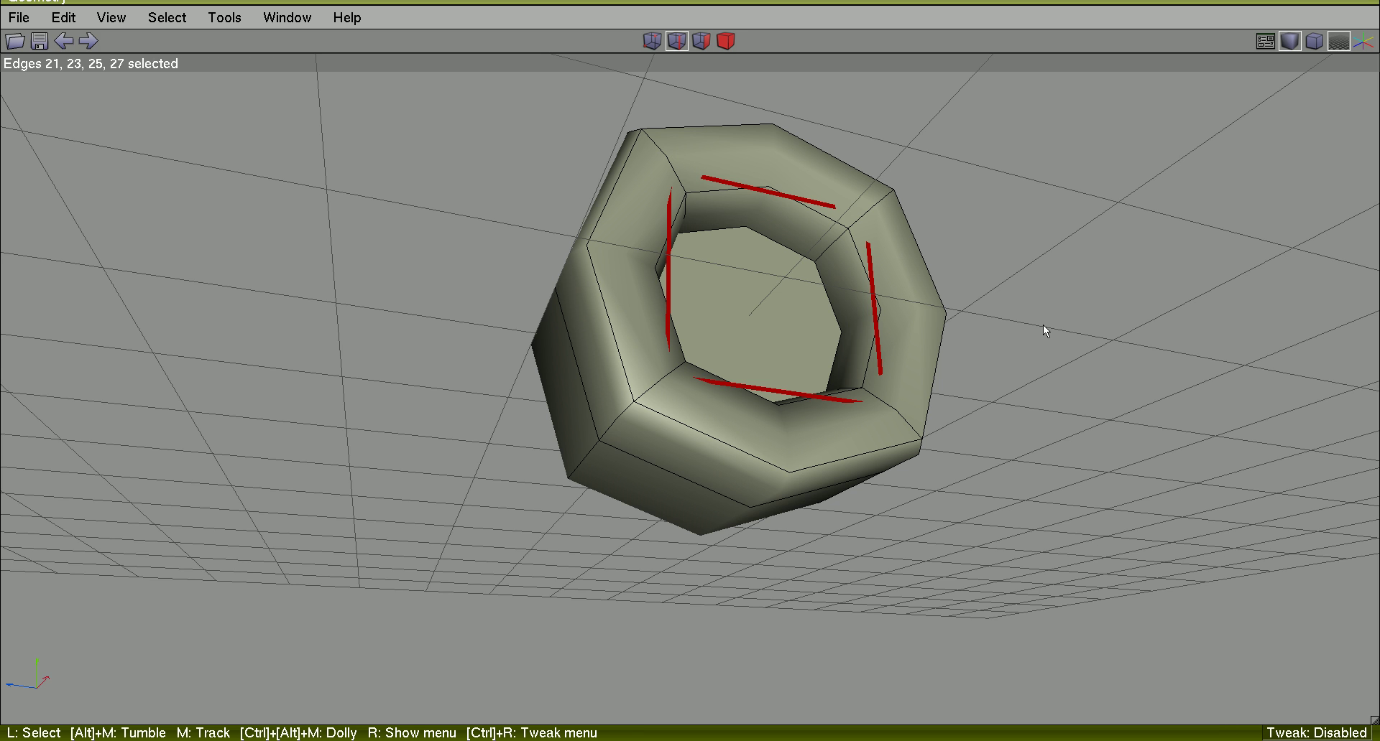
right_click(1083, 310)
click(1106, 564)
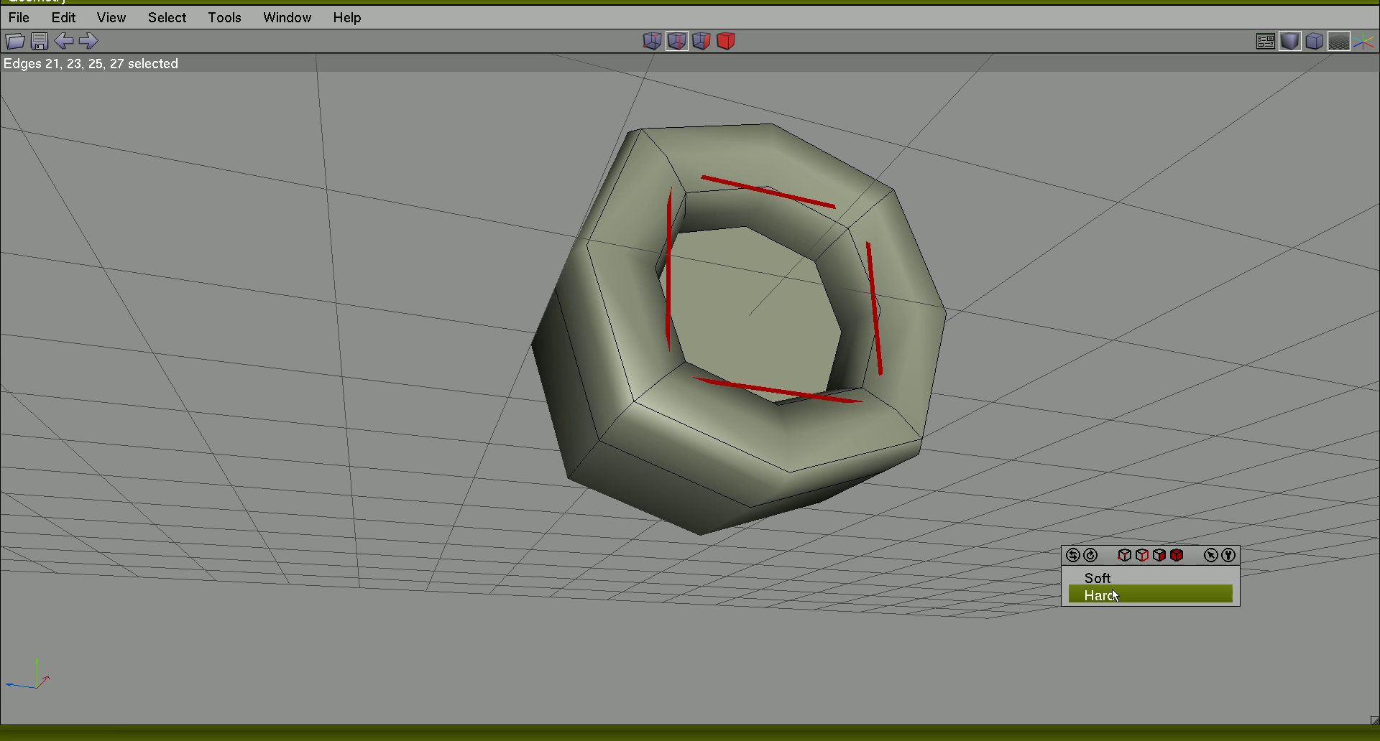
click(1111, 594)
middle_drag(1122, 464, 949, 460)
key(space)
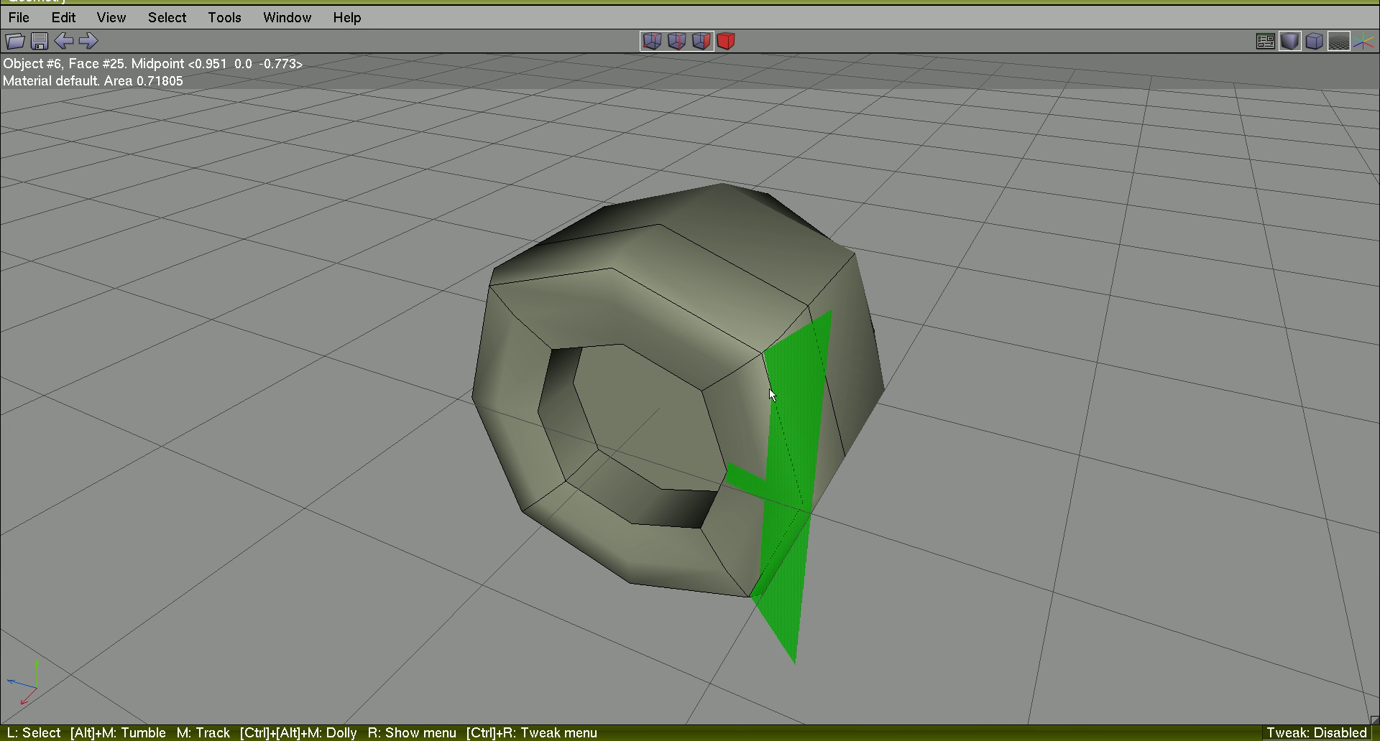
Select the four outer edges of the cube side containing the recess and show the smooth proxy.
key(Tab)
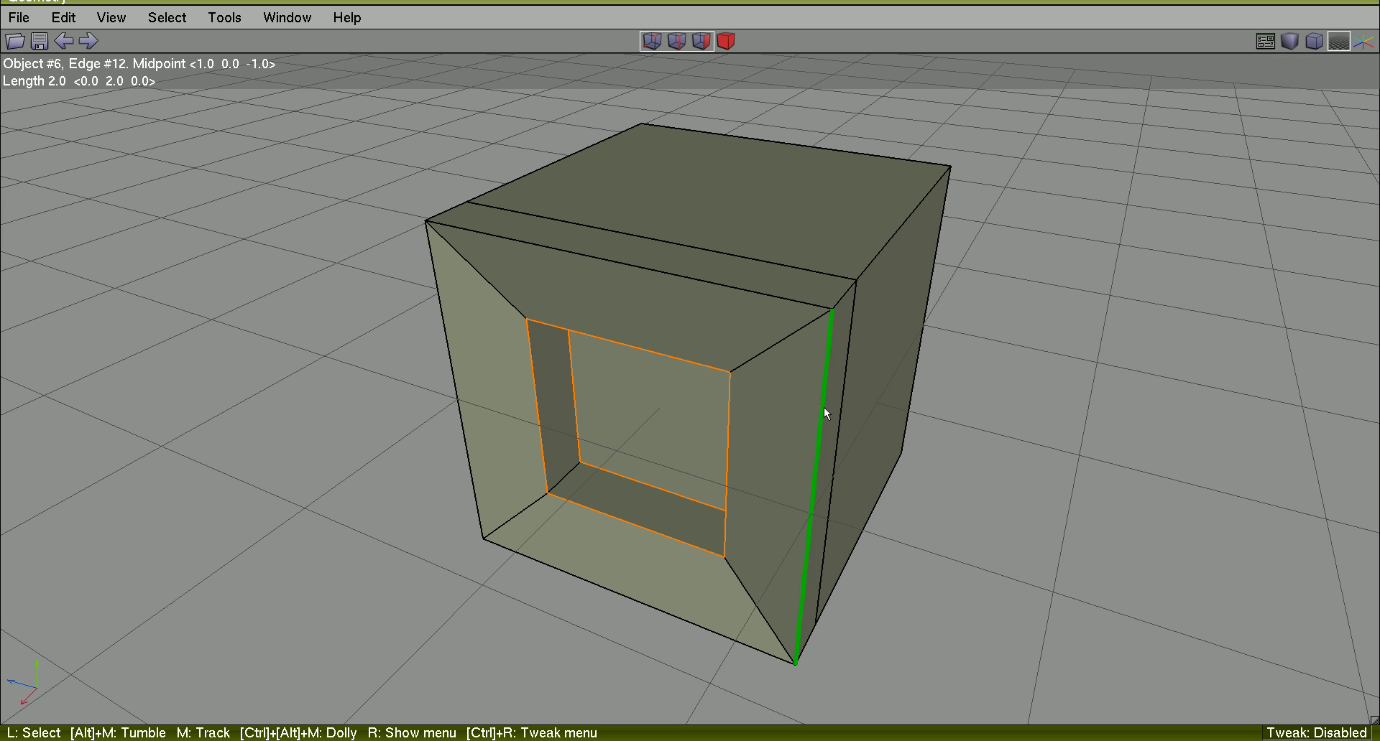
click(823, 405)
click(781, 301)
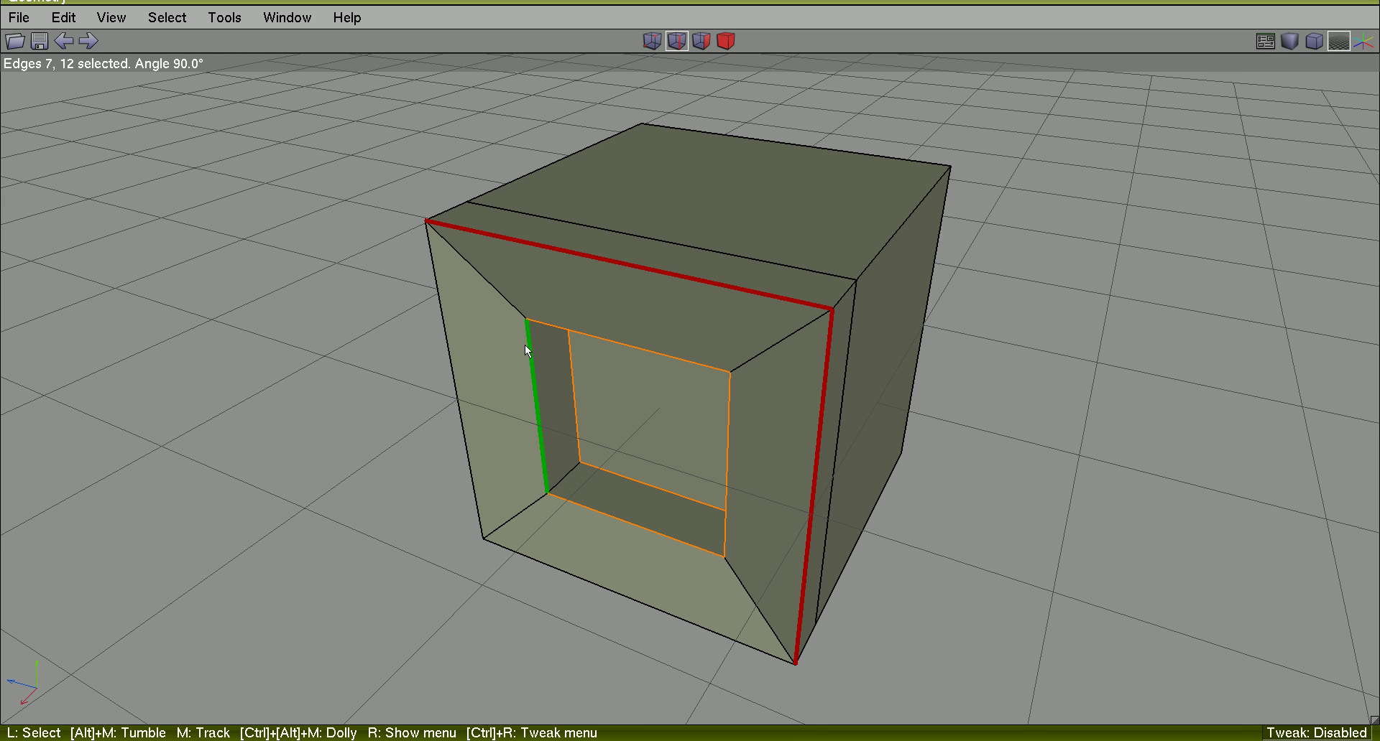
click(460, 352)
click(572, 578)
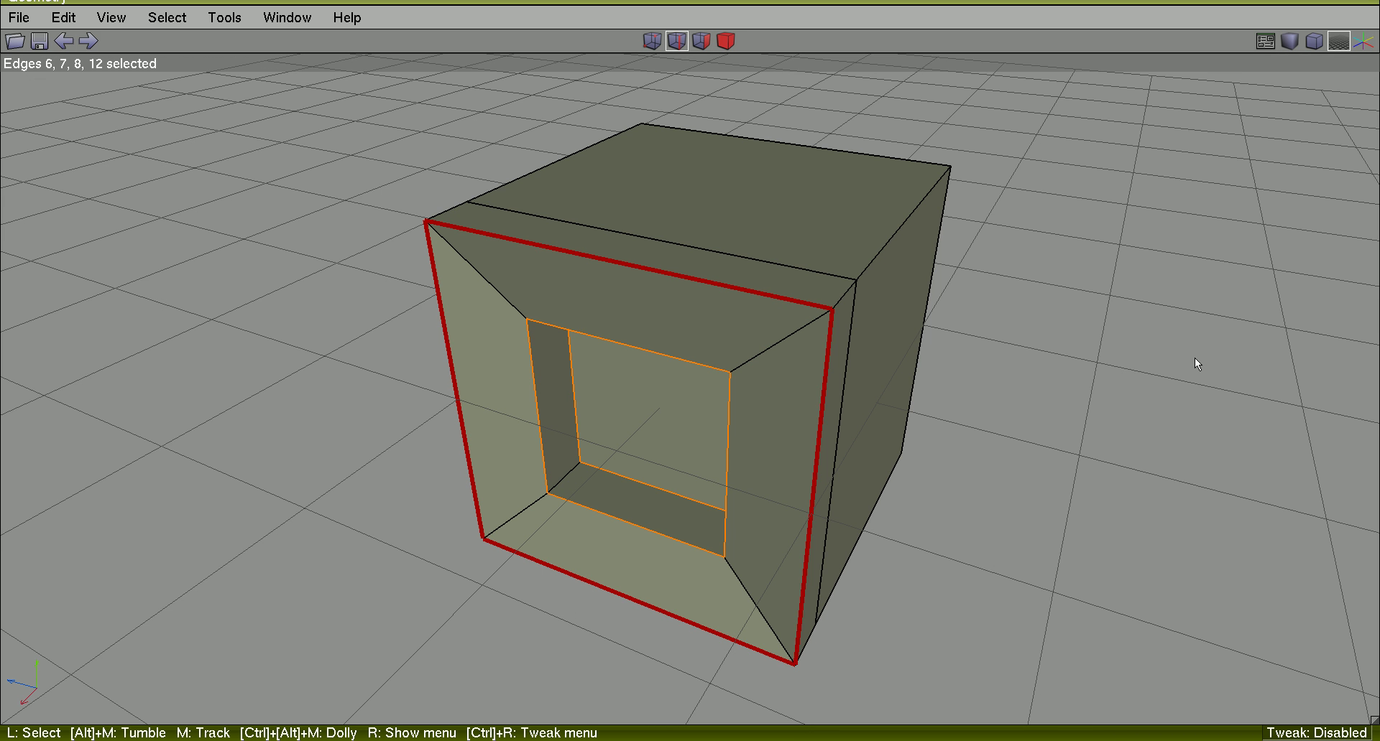
key(Tab)
Compare the plain mesh with its smooth proxy while the recessed side's four outer edges are selected.
right_click(1147, 240)
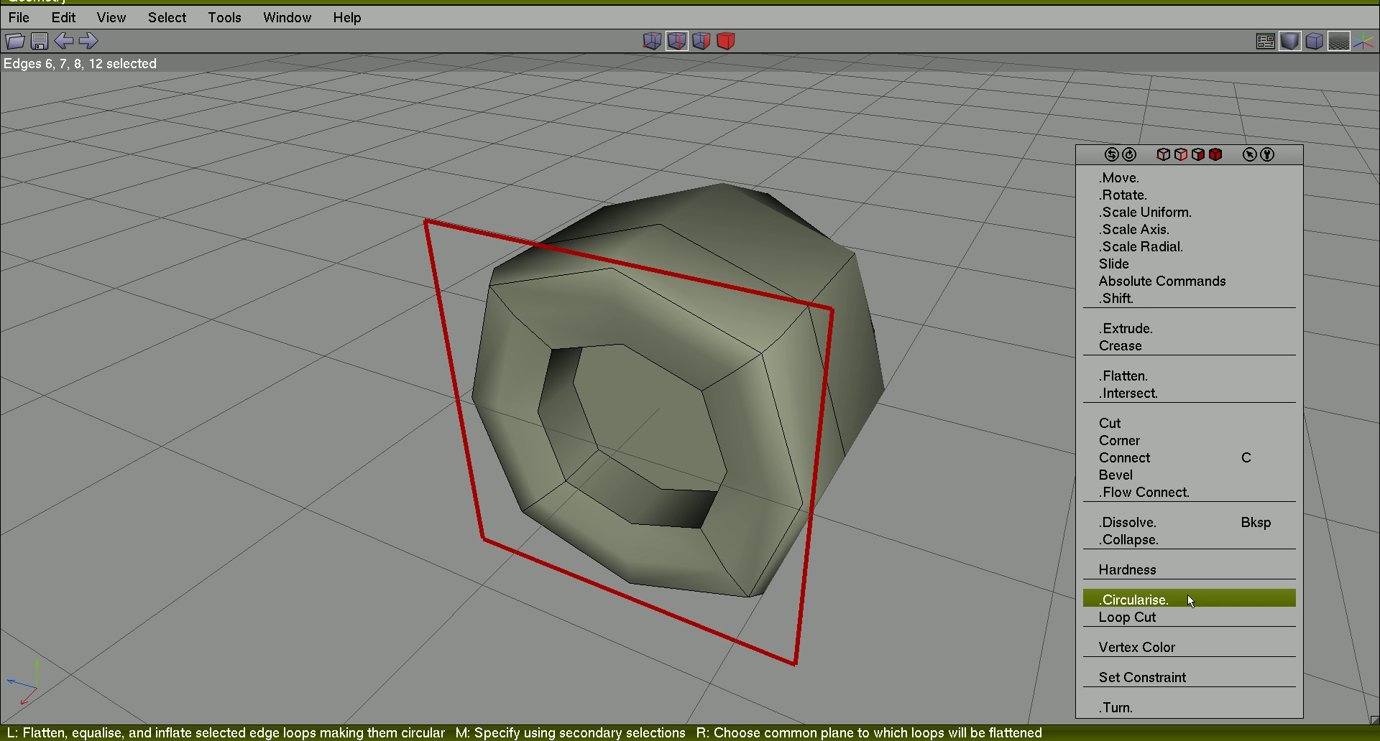
key(Tab)
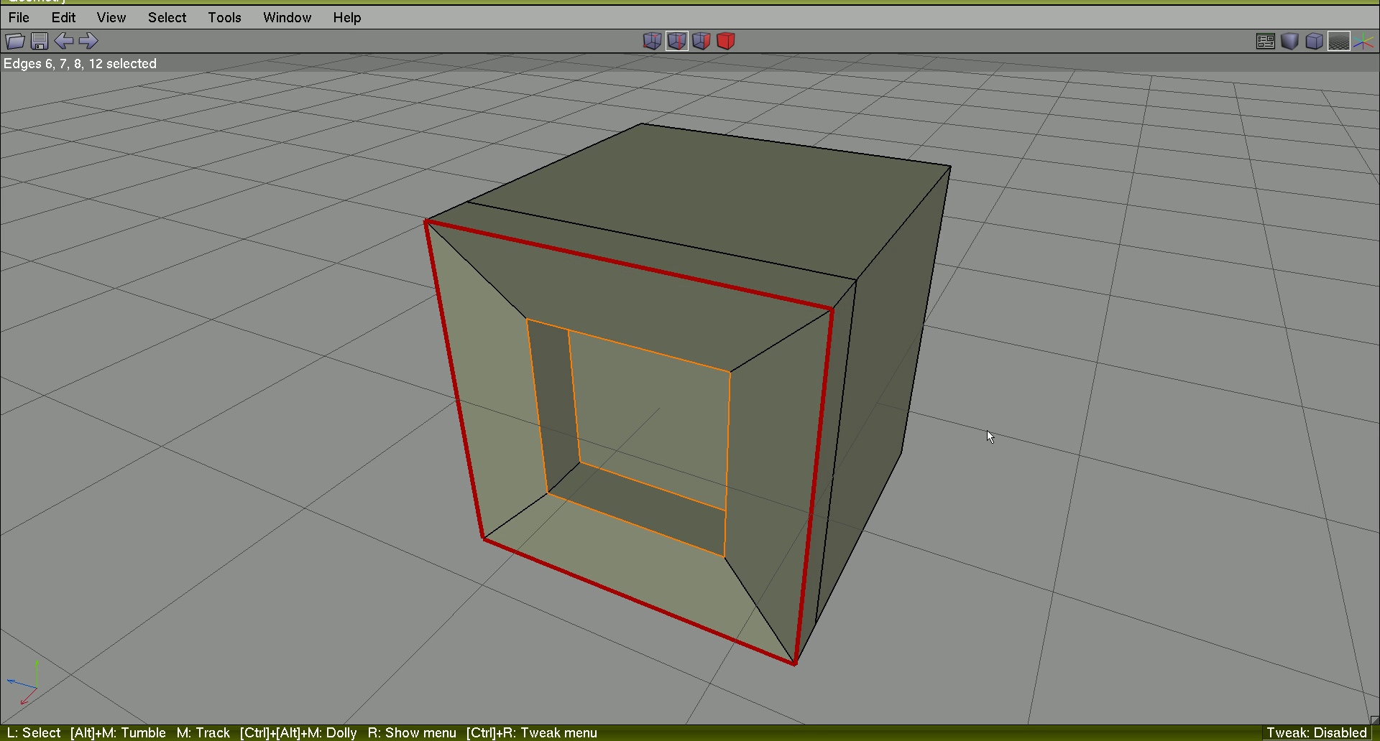
key(Tab)
key(Tab)
key(Tab)
key(Tab)
key(Tab)
key(Tab)
key(Tab)
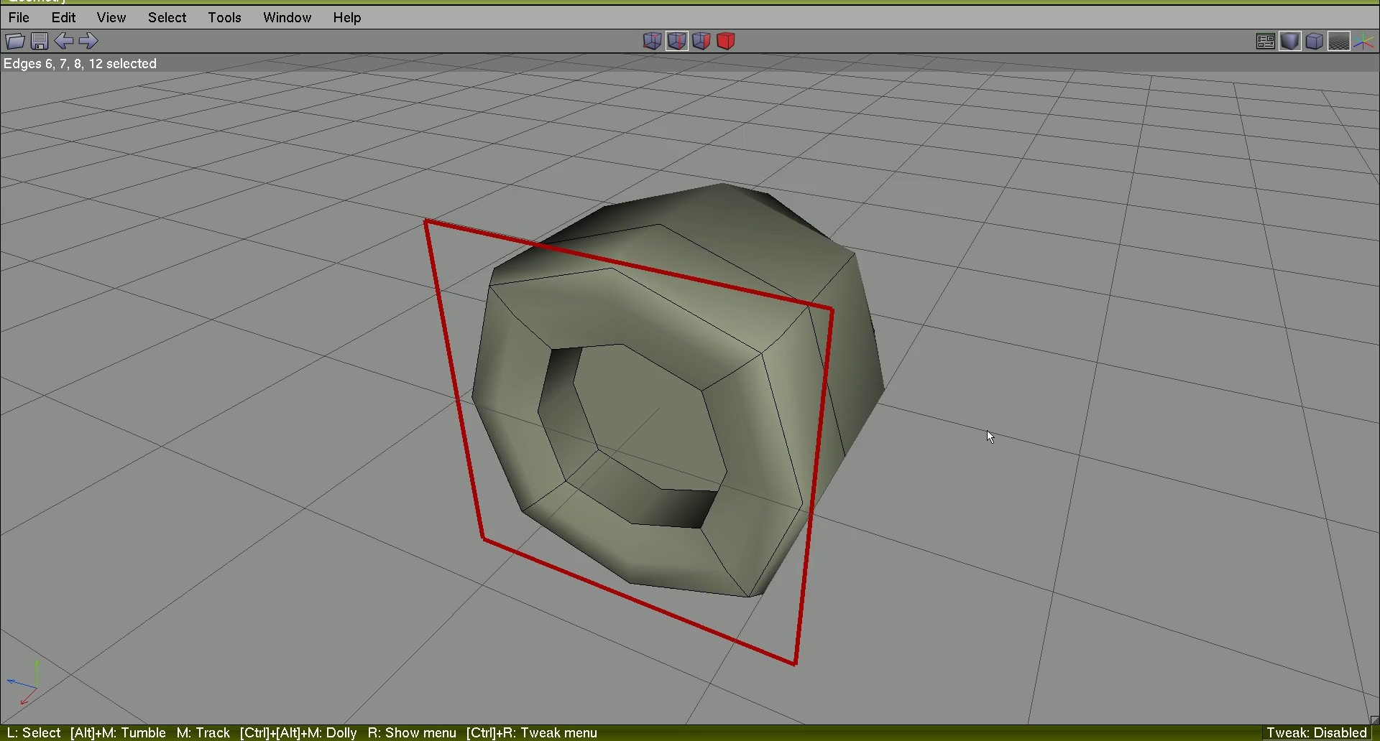
key(Tab)
key(Tab)
key(Tab)
key(Tab)
key(Tab)
key(Tab)
key(Tab)
key(Tab)
key(Tab)
key(Tab)
key(Tab)
key(Tab)
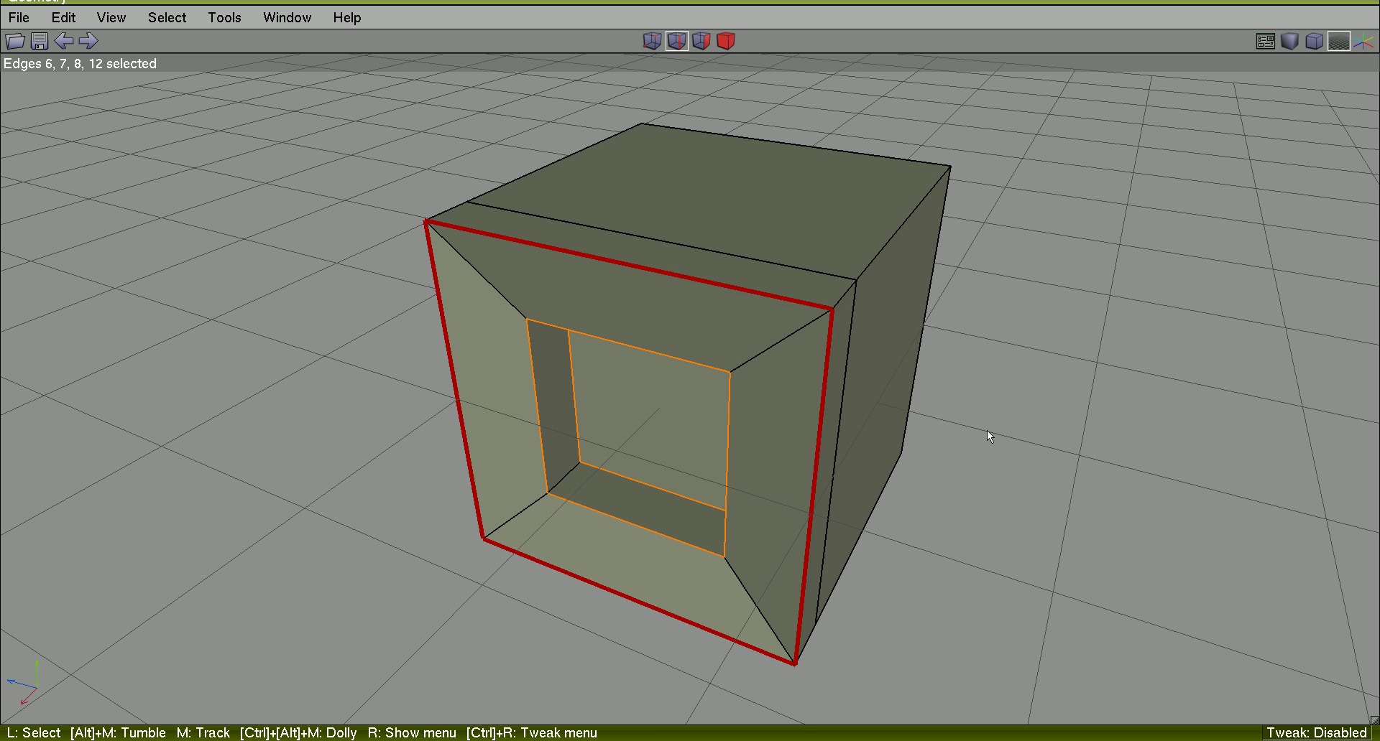
Set the hardness of the four selected outer edges to Hard and clear the selection.
right_click(1037, 378)
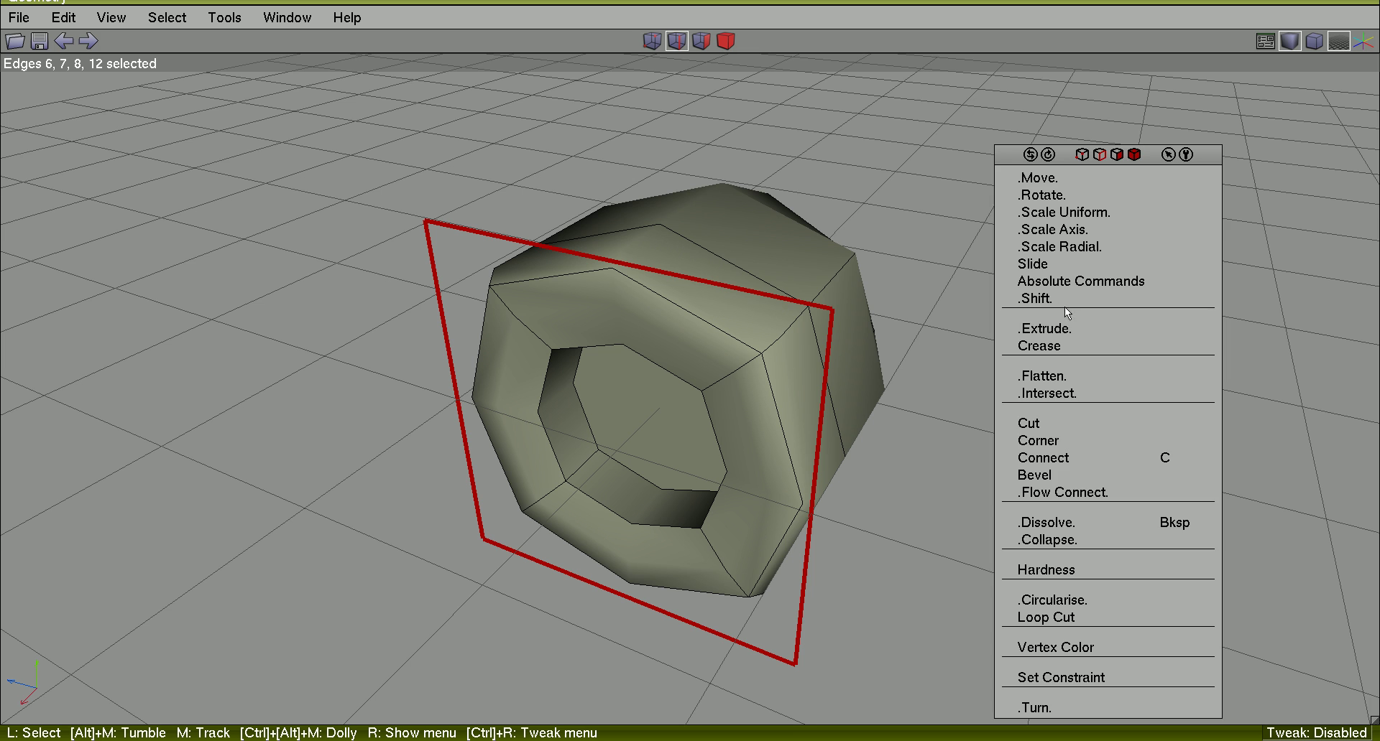
click(1087, 568)
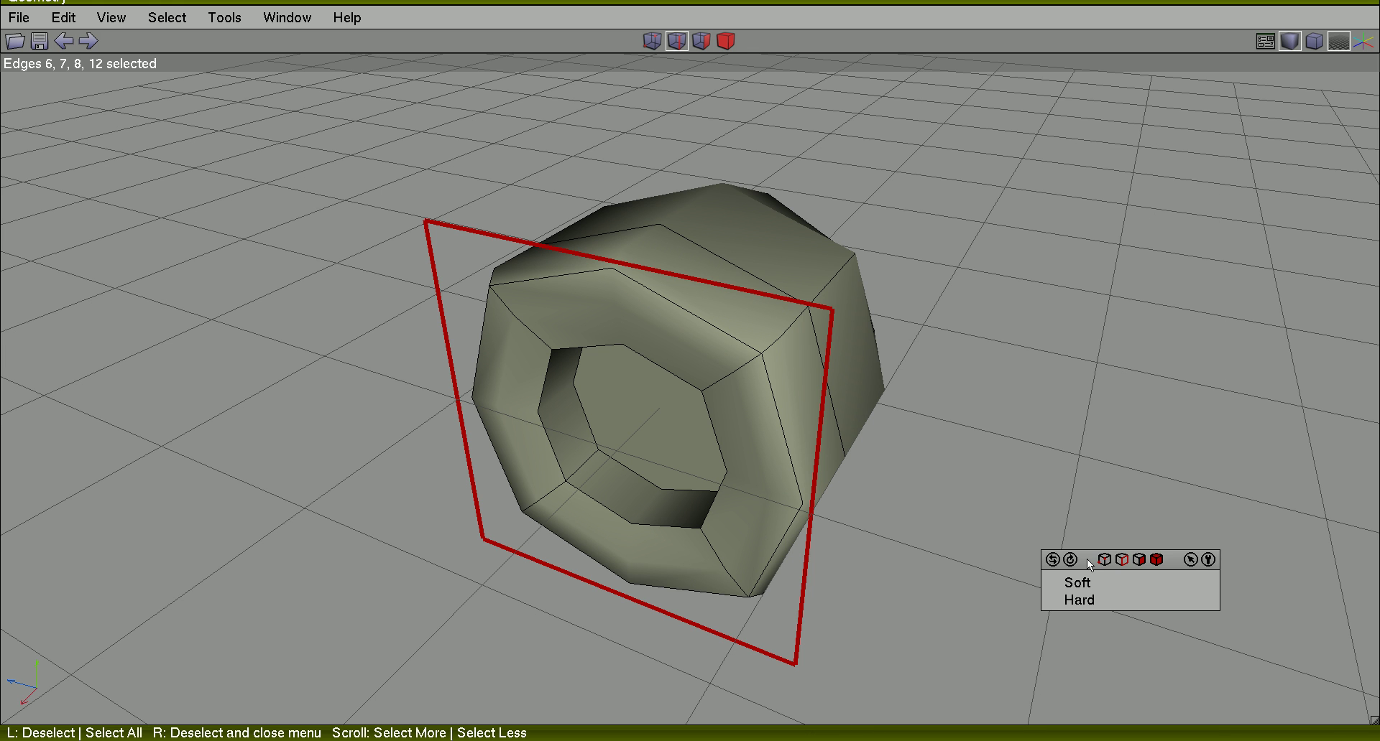
click(1095, 598)
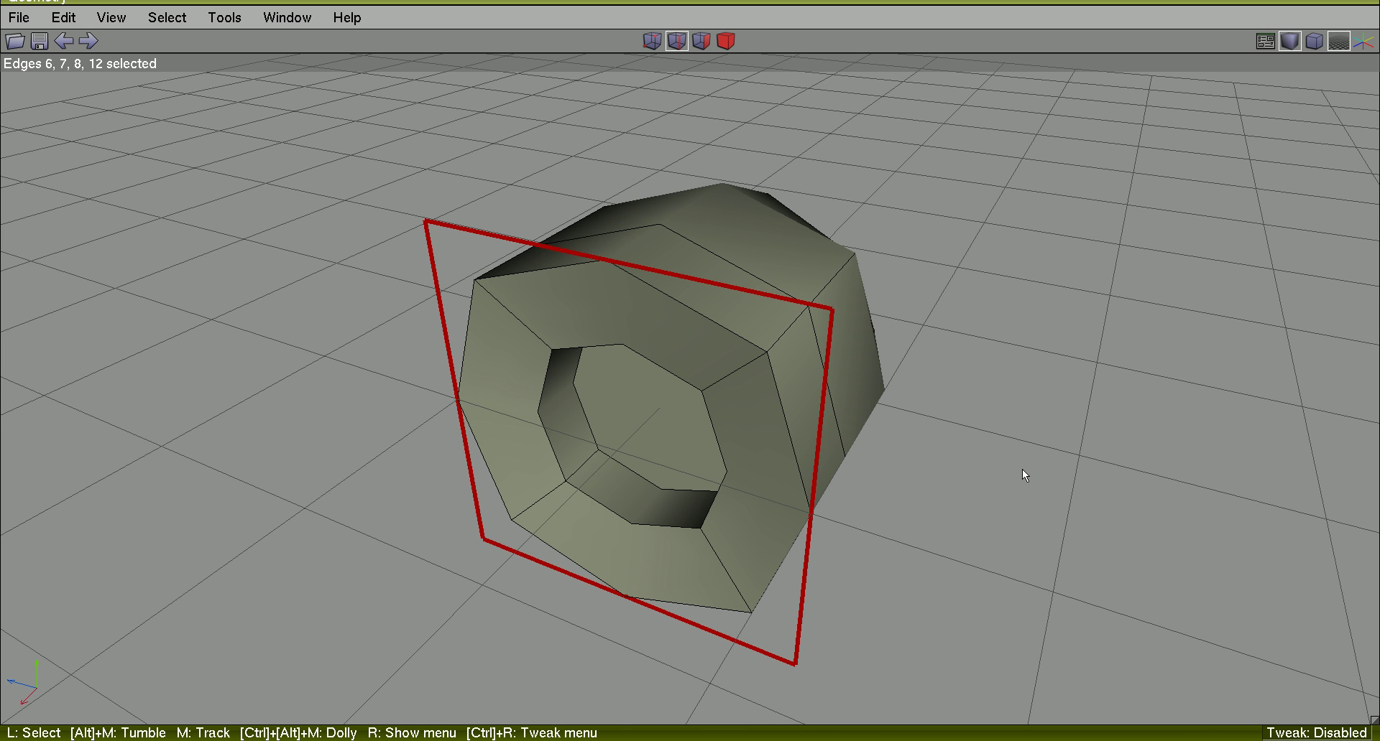
click(1037, 506)
alt+middle_drag(1037, 505, 970, 487)
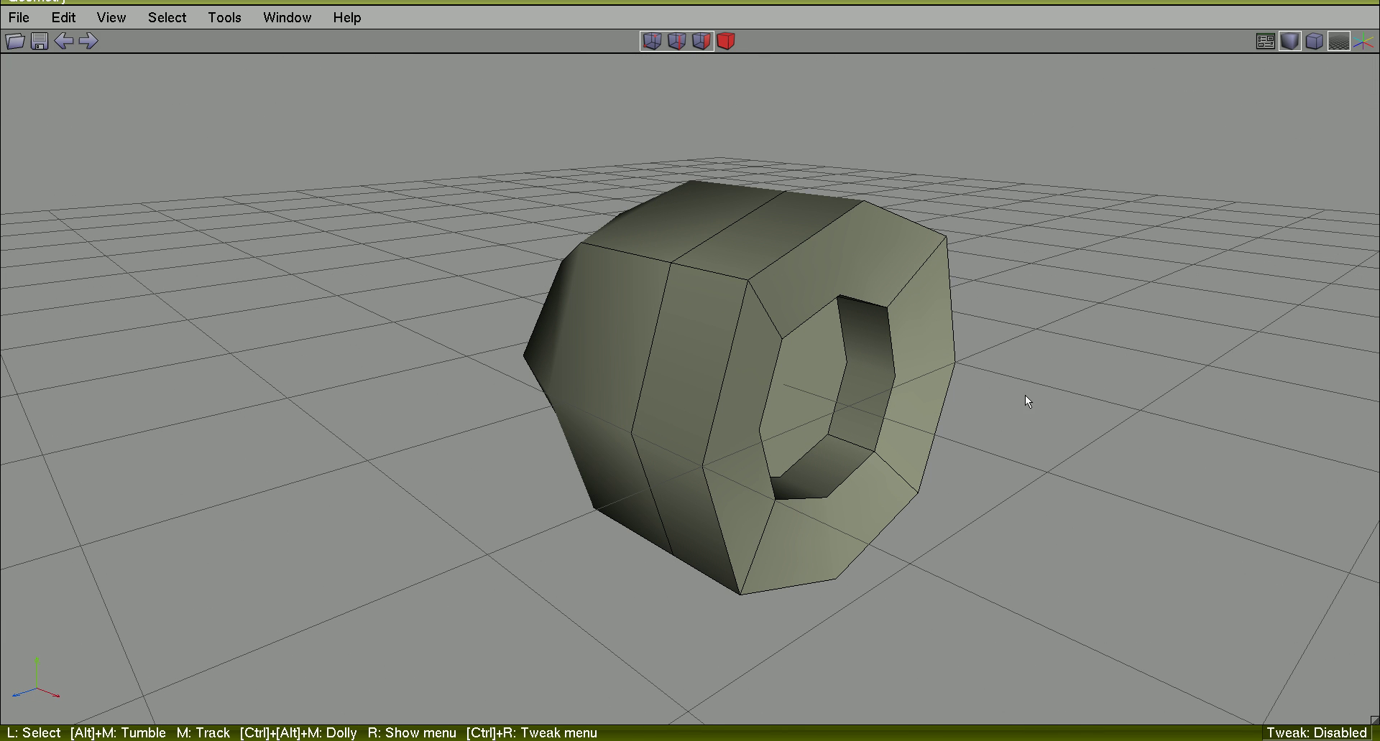
Select the whole cube object and apply Smooth to it three times.
key(b)
click(932, 325)
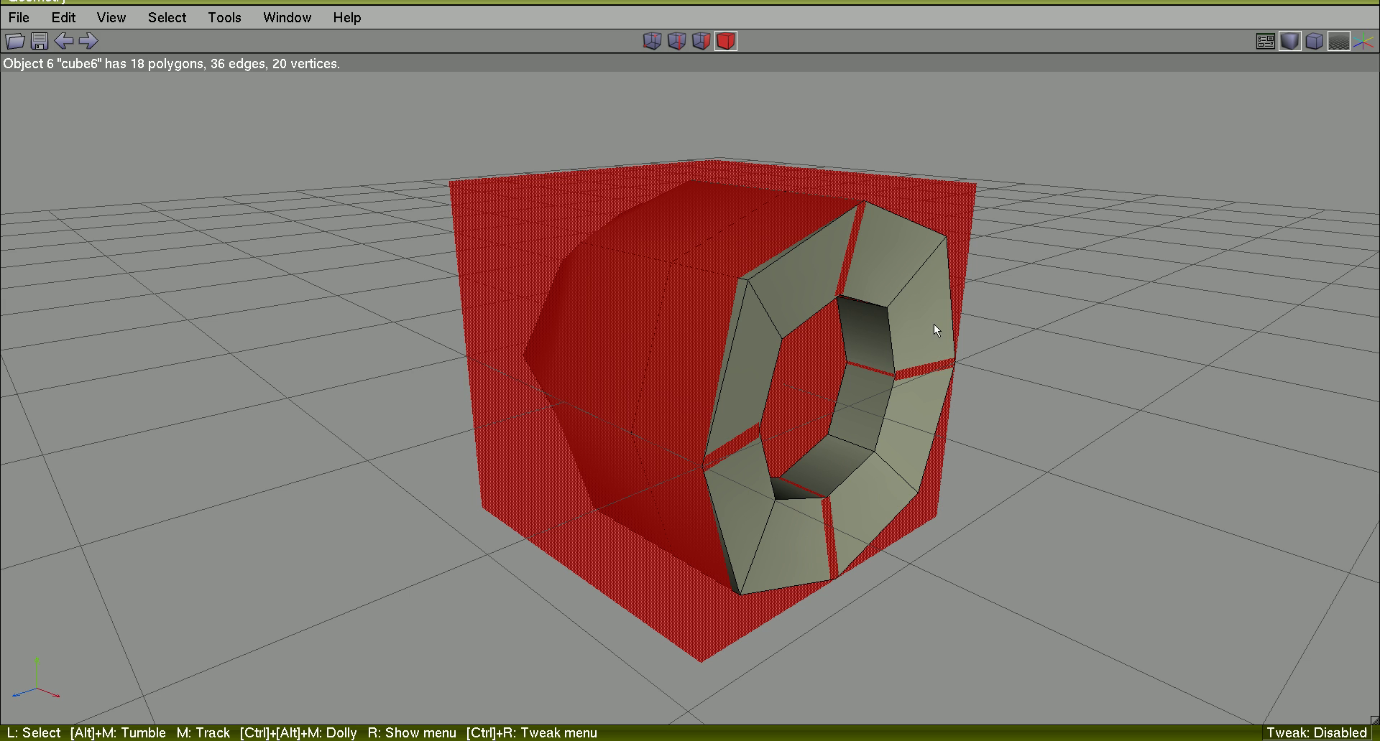
right_click(1173, 291)
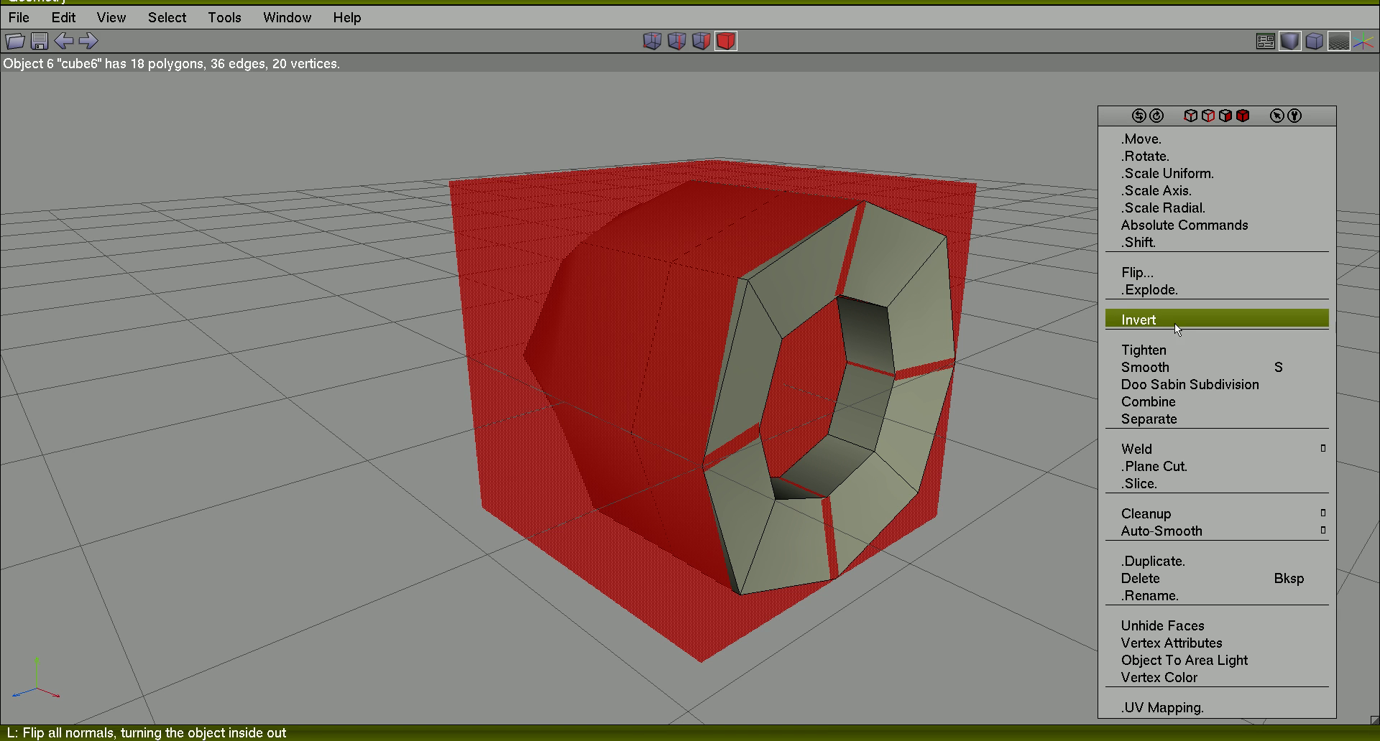
click(1168, 366)
right_click(1168, 365)
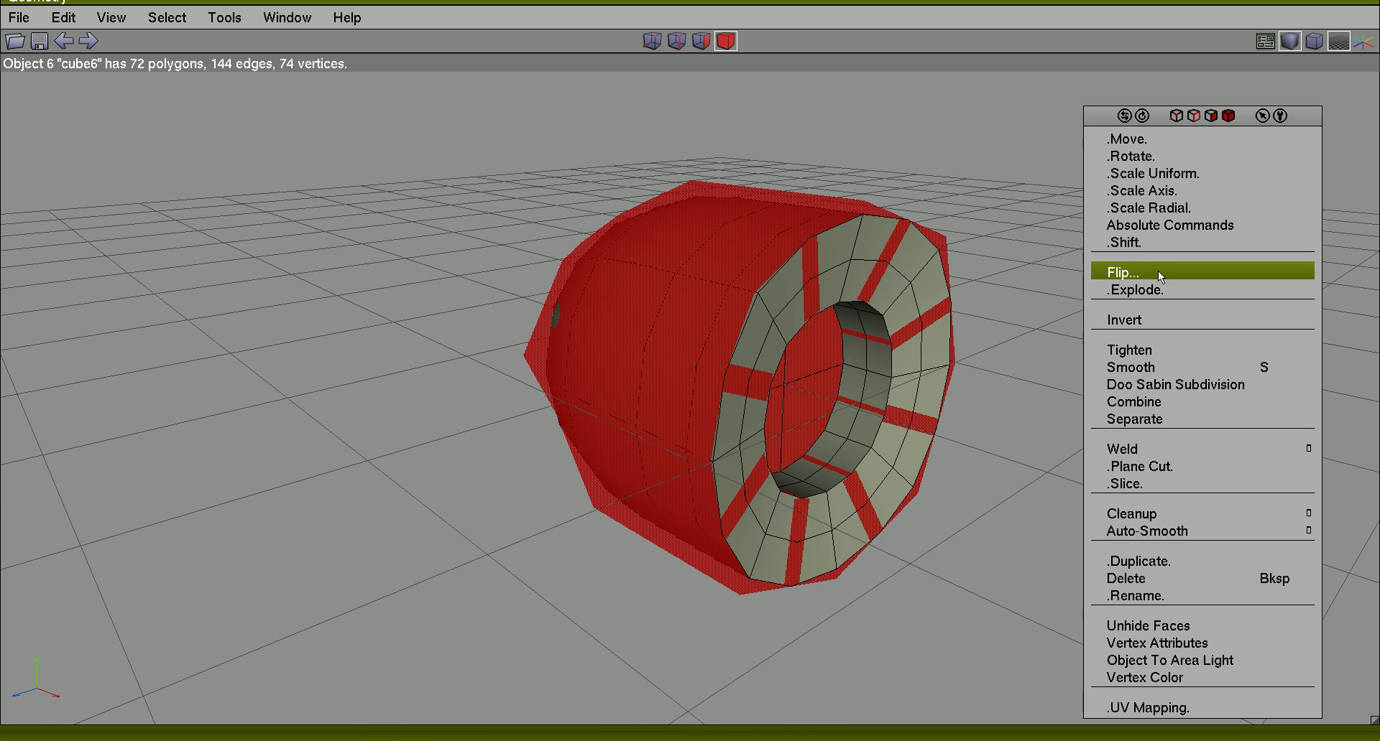
click(1178, 368)
right_click(1171, 343)
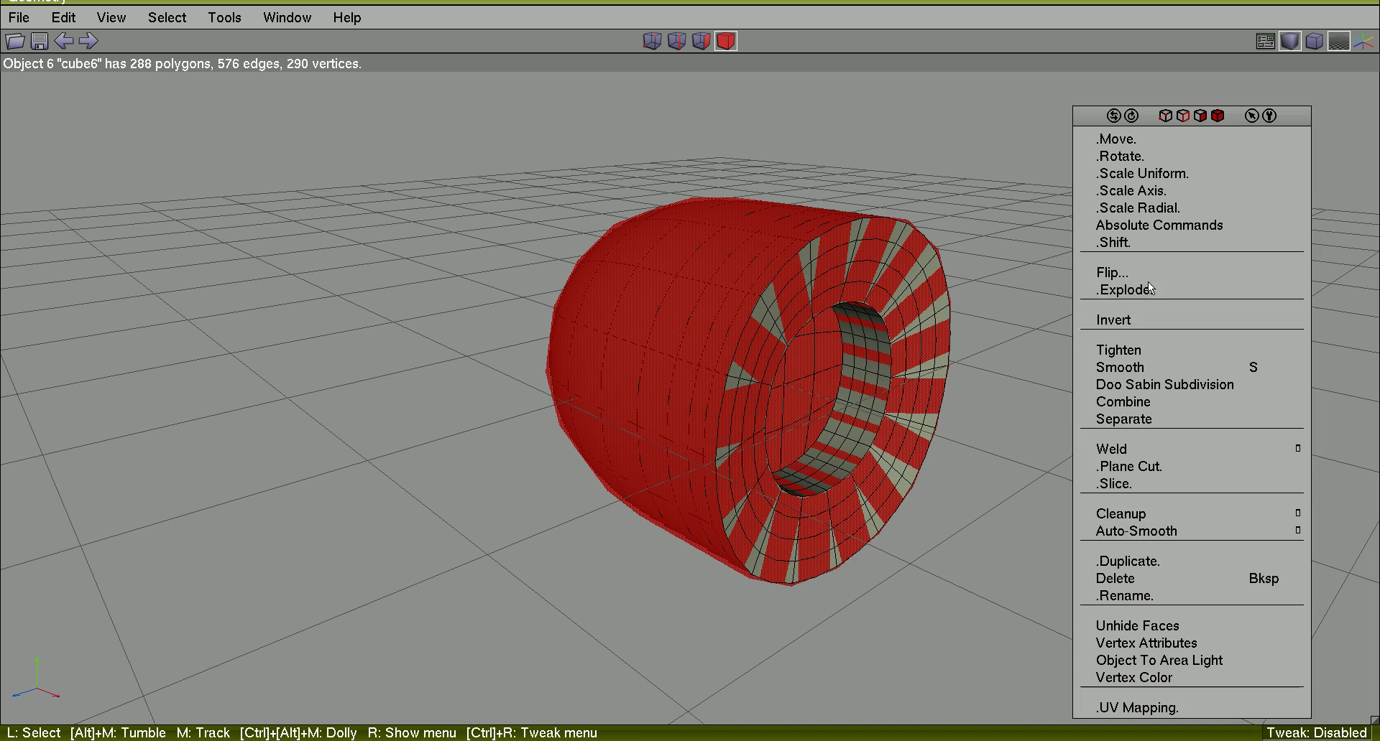
click(1152, 367)
alt+middle_drag(1148, 372, 1136, 378)
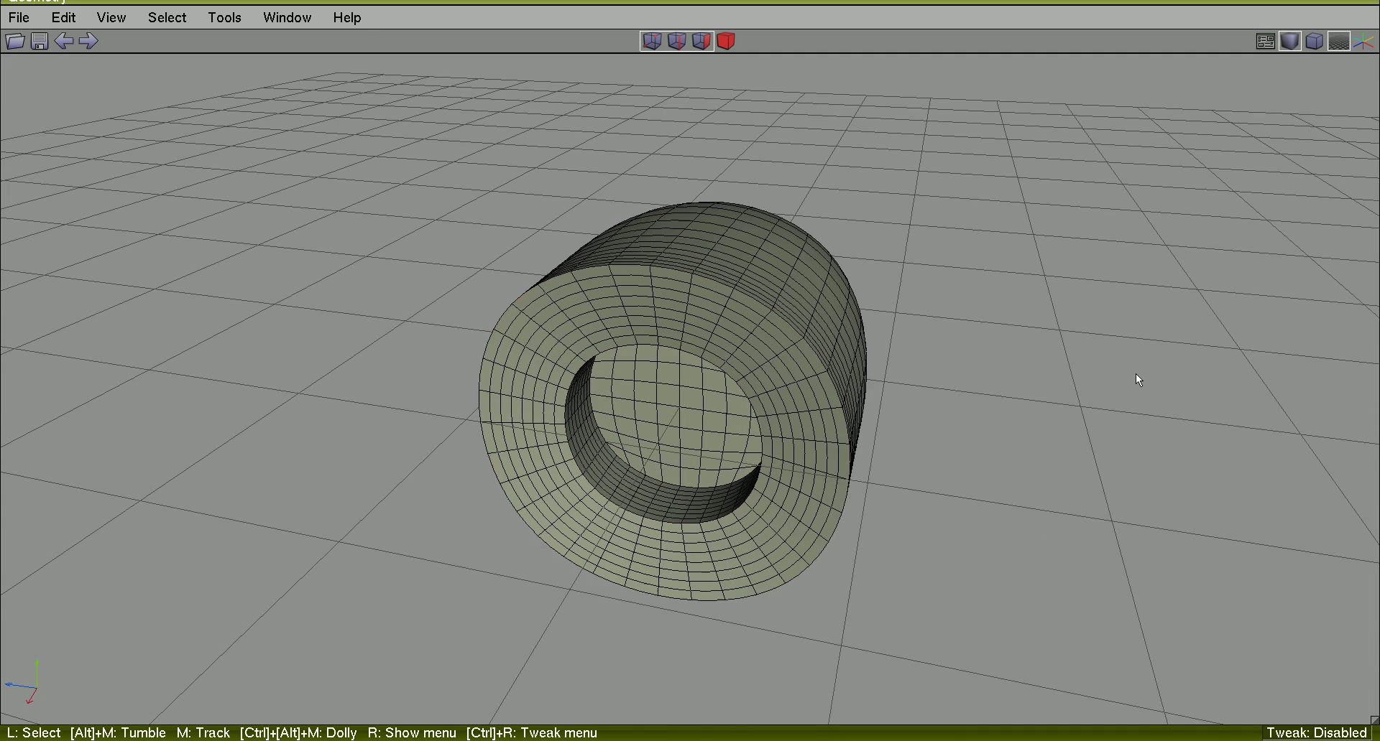
Pick three adjoining hard edges on the smoothed object's outer rim to examine them, and deselect them.
alt+middle_drag(1078, 407, 788, 392)
key(e)
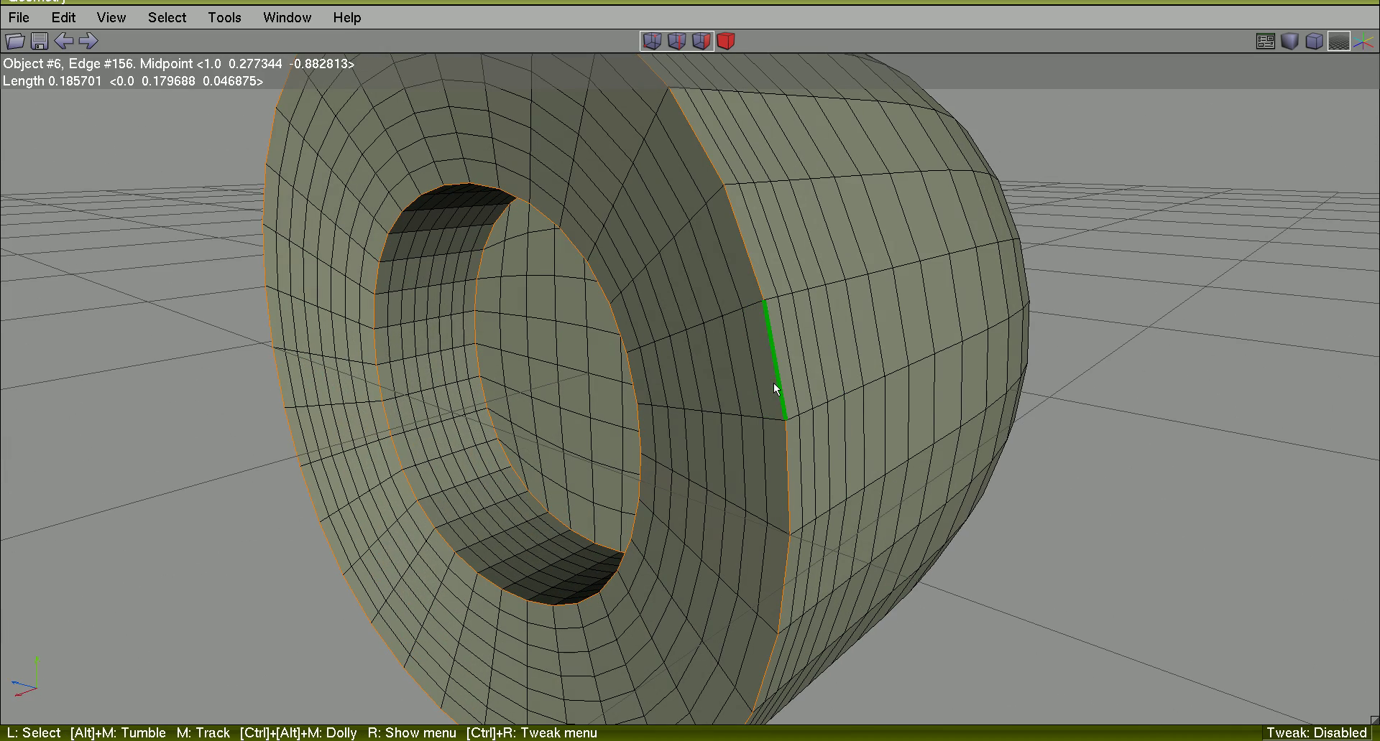
click(773, 383)
click(787, 444)
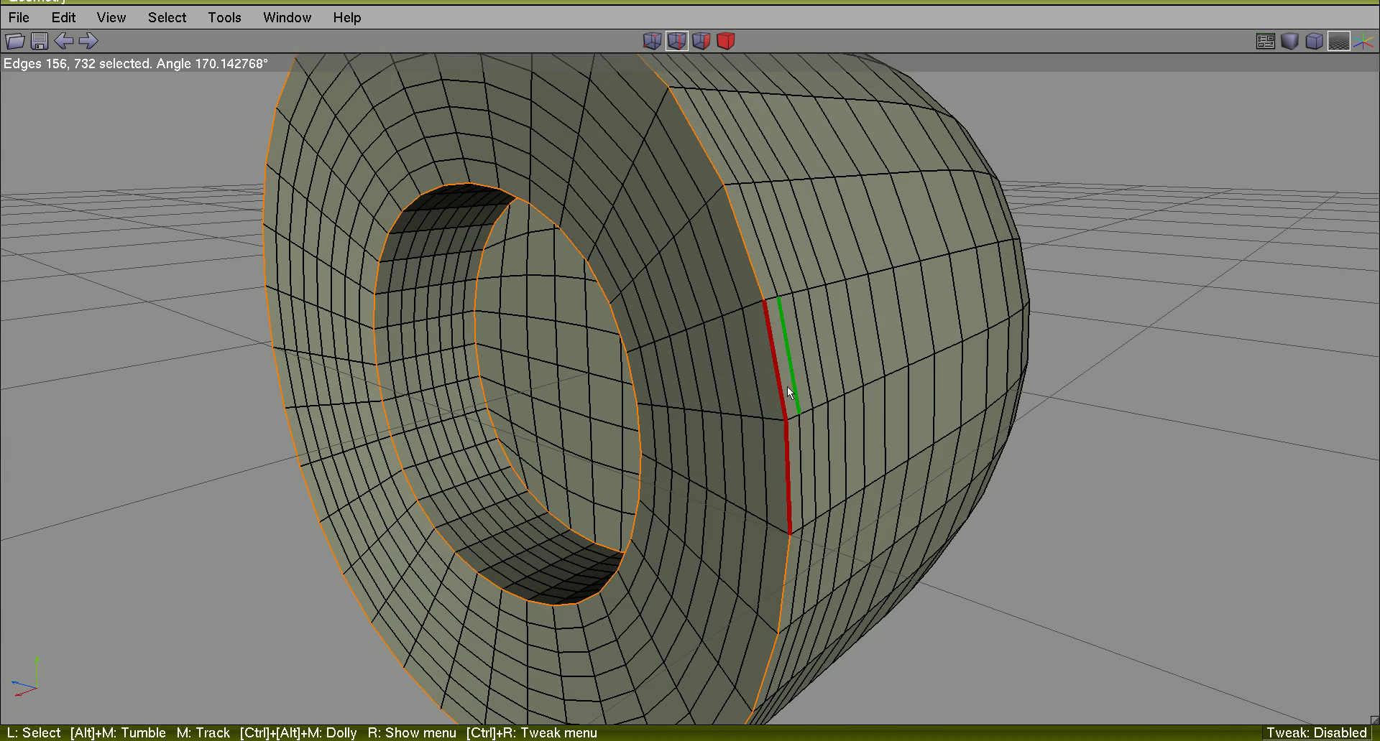
click(760, 287)
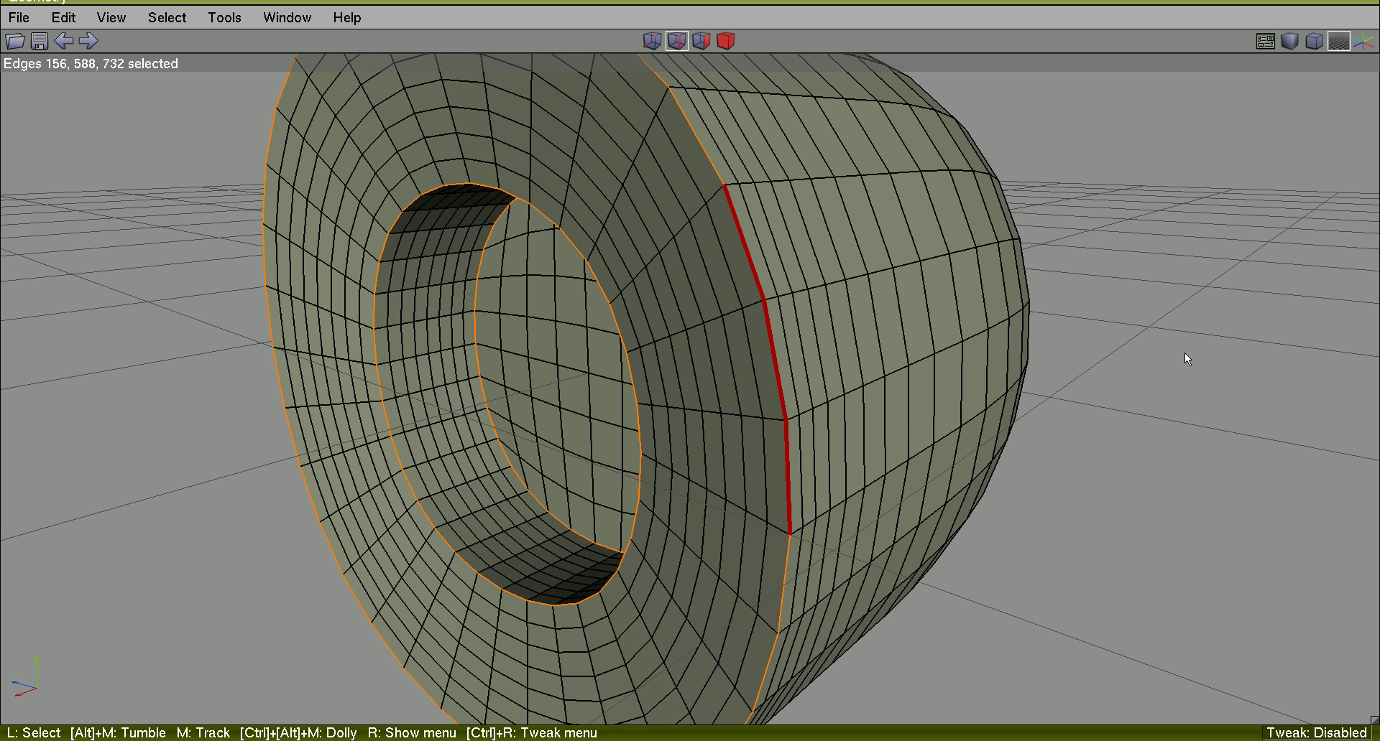
key(space)
Examine how the hard rim and recess edges appear in the smoothed object's proxy displays.
key(Tab)
key(Tab)
key(Tab)
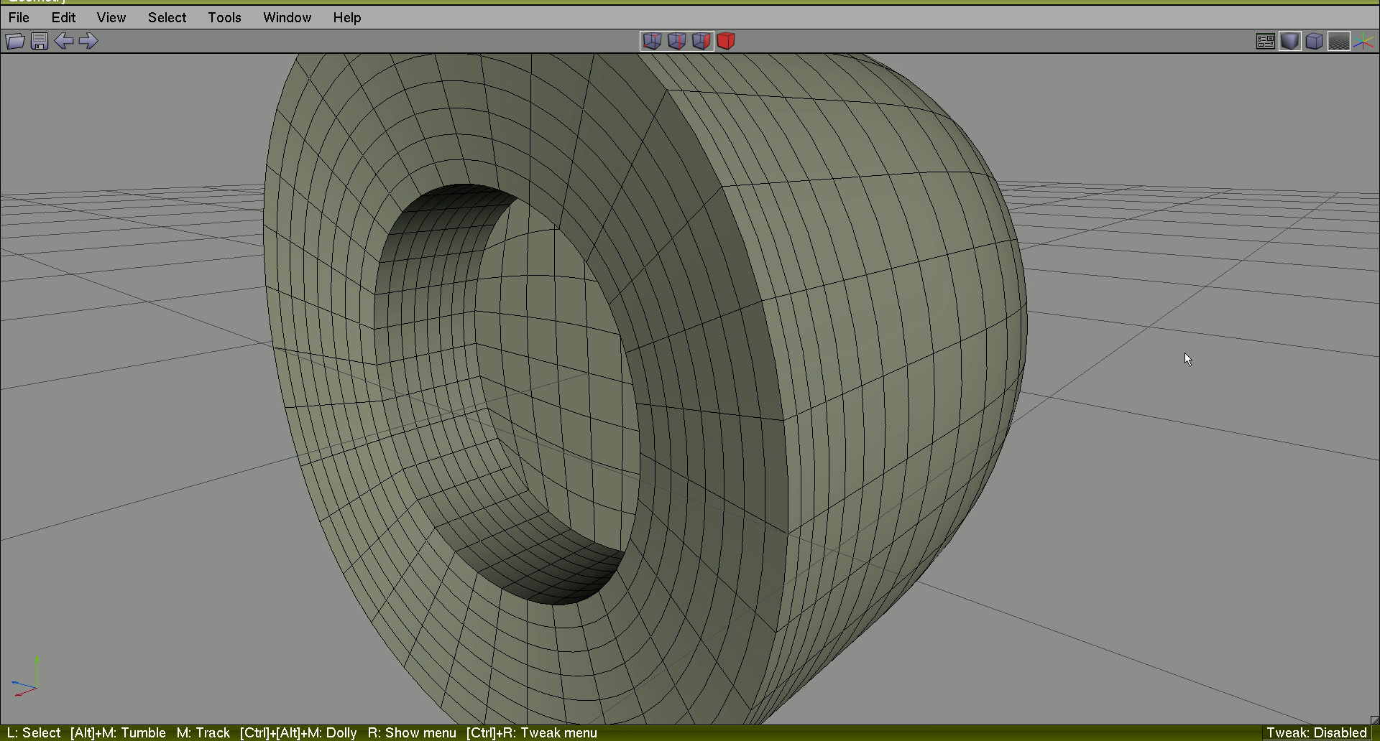
key(Tab)
mouse_move(1179, 356)
ctrl+alt+middle_down()
mouse_move(1178, 402)
mouse_move(1078, 445)
mouse_move(984, 359)
mouse_move(1006, 392)
mouse_move(1207, 395)
mouse_move(1114, 406)
mouse_move(1161, 347)
ctrl+alt+middle_up()
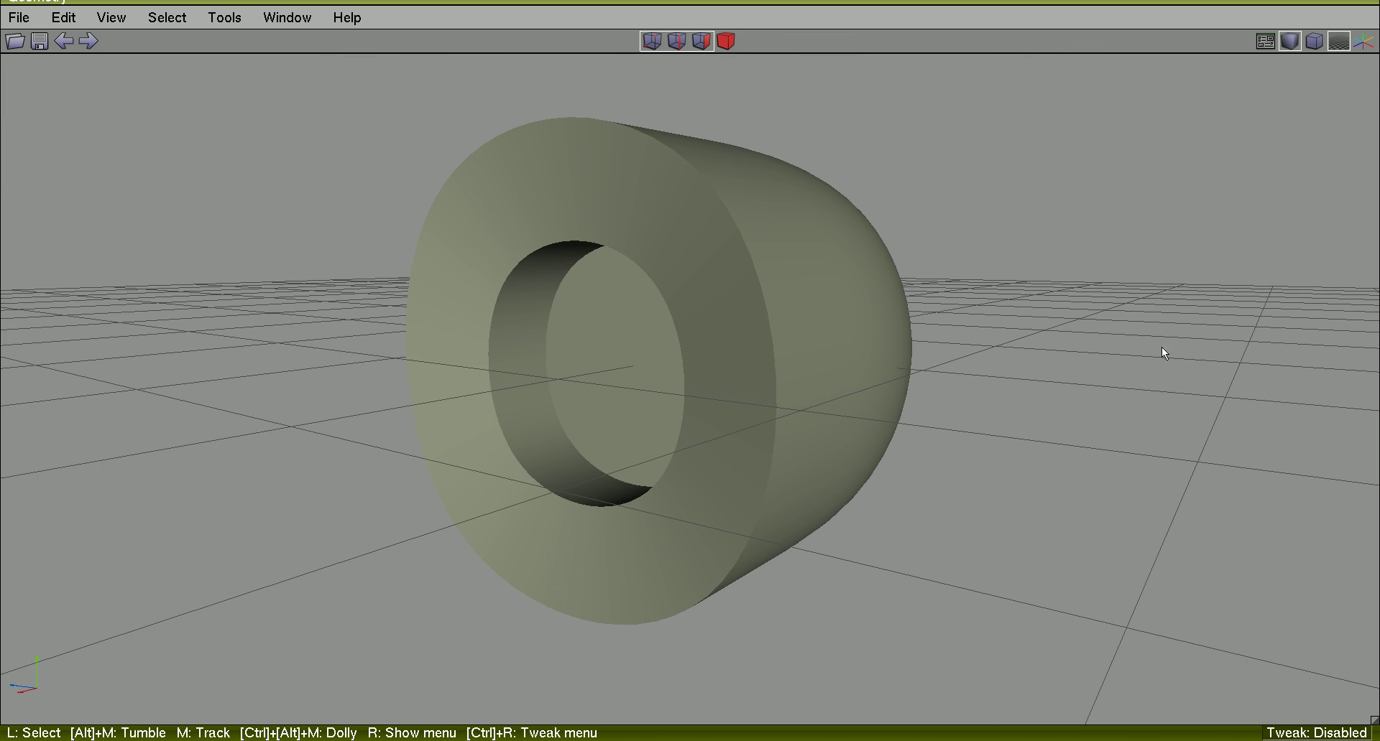
Select all edges of the smoothed object, set their hardness to Soft, and clear the selection.
click(682, 47)
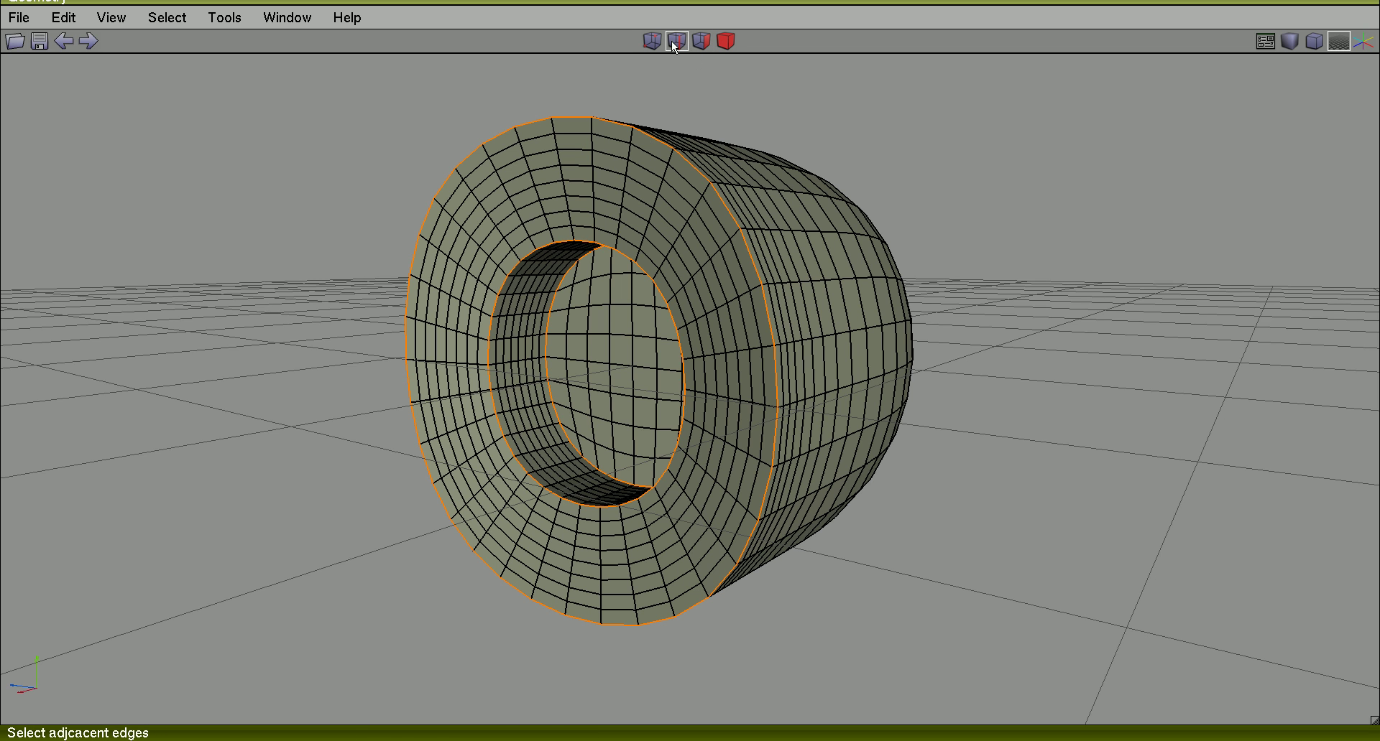
click(168, 19)
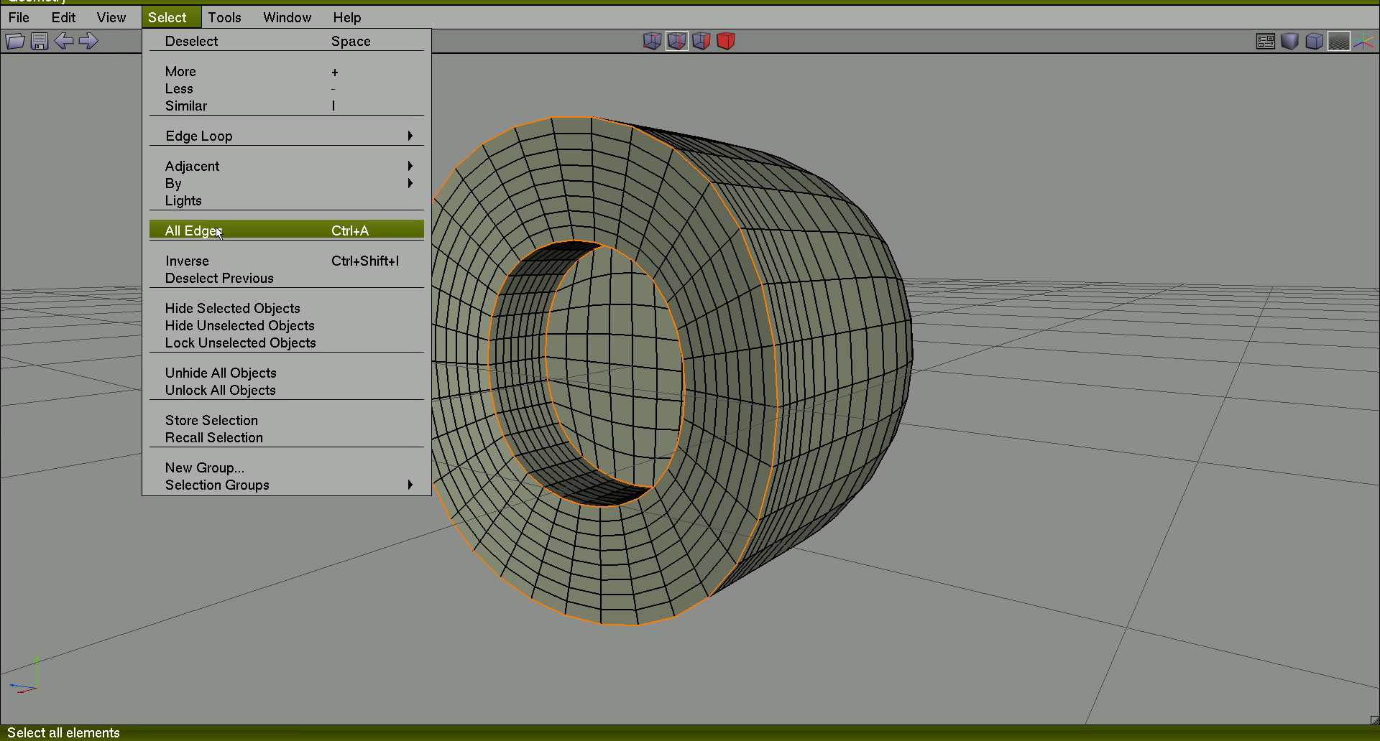
click(363, 230)
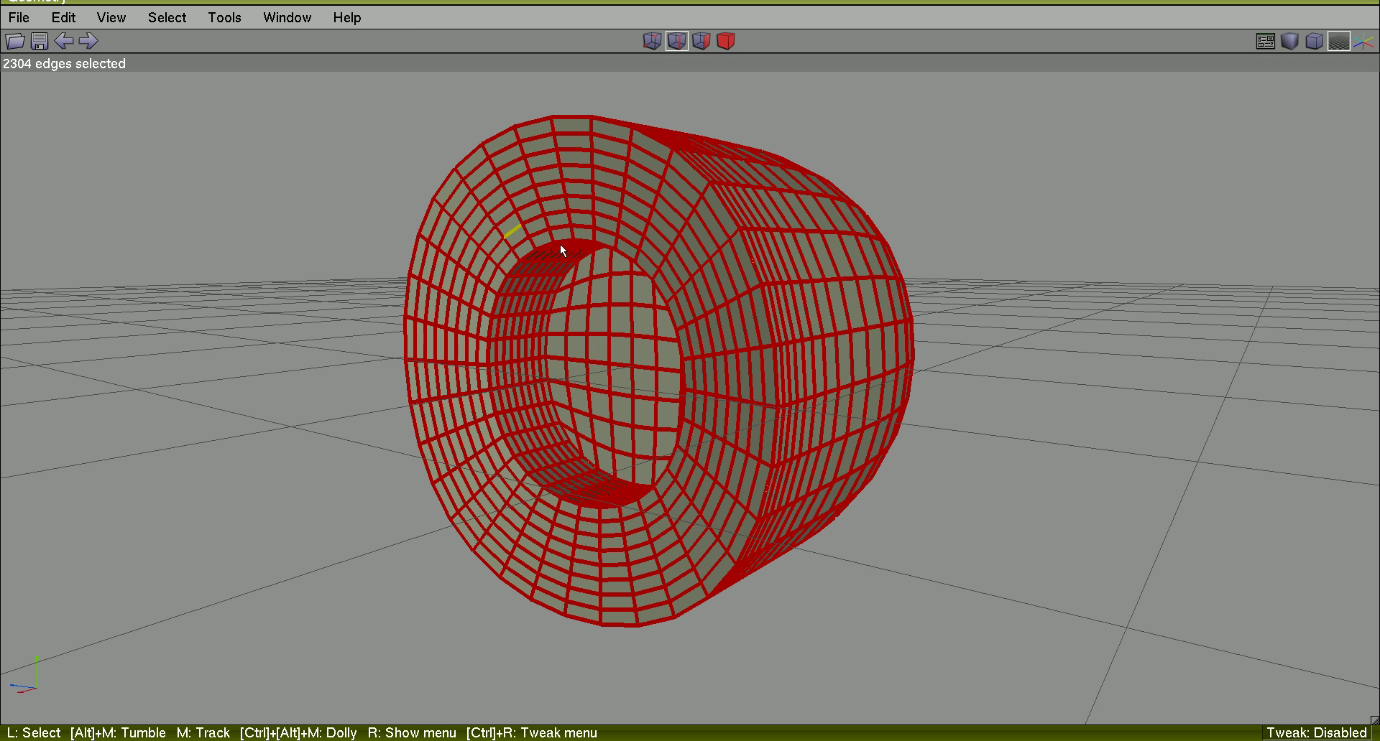
right_click(1071, 177)
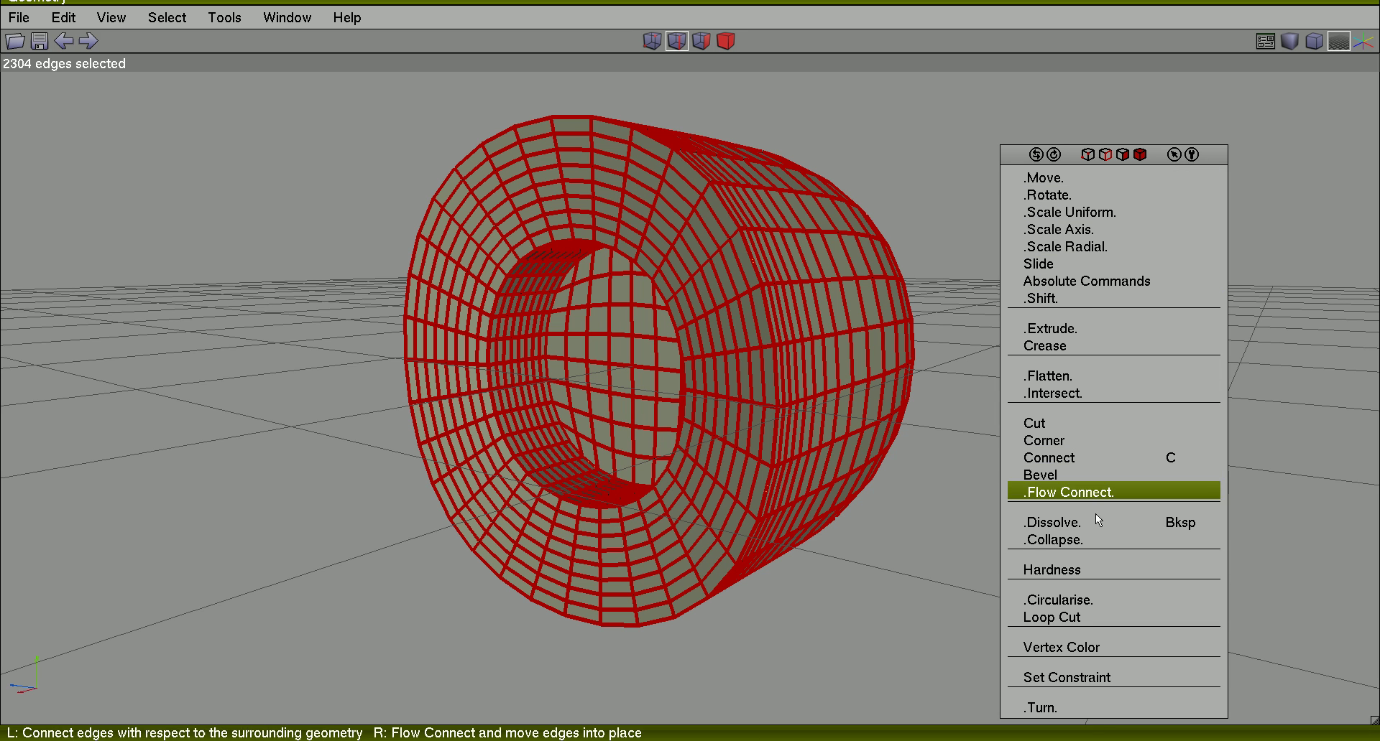
click(1090, 569)
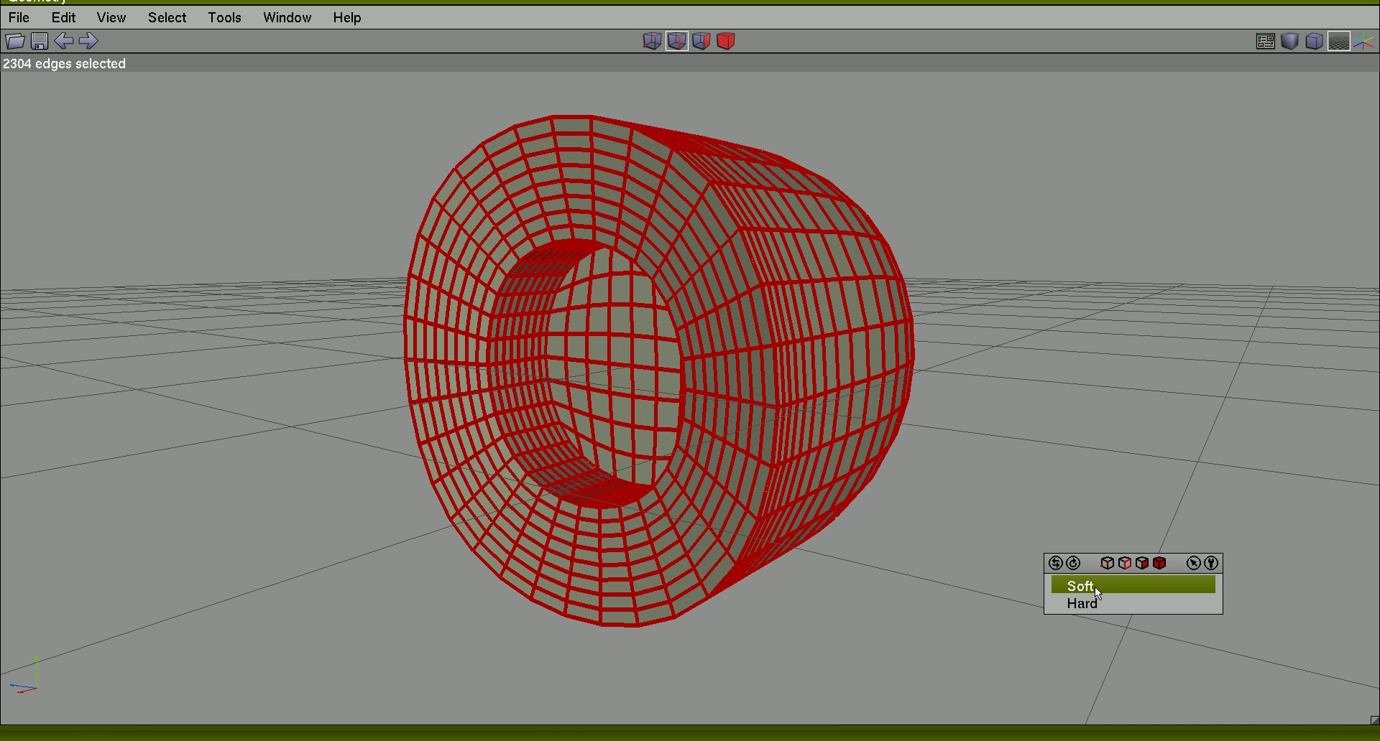
click(1093, 588)
click(1043, 386)
Compare the softened object's plain mesh with its smooth proxy displays and examine the rim from other angles.
key(Tab)
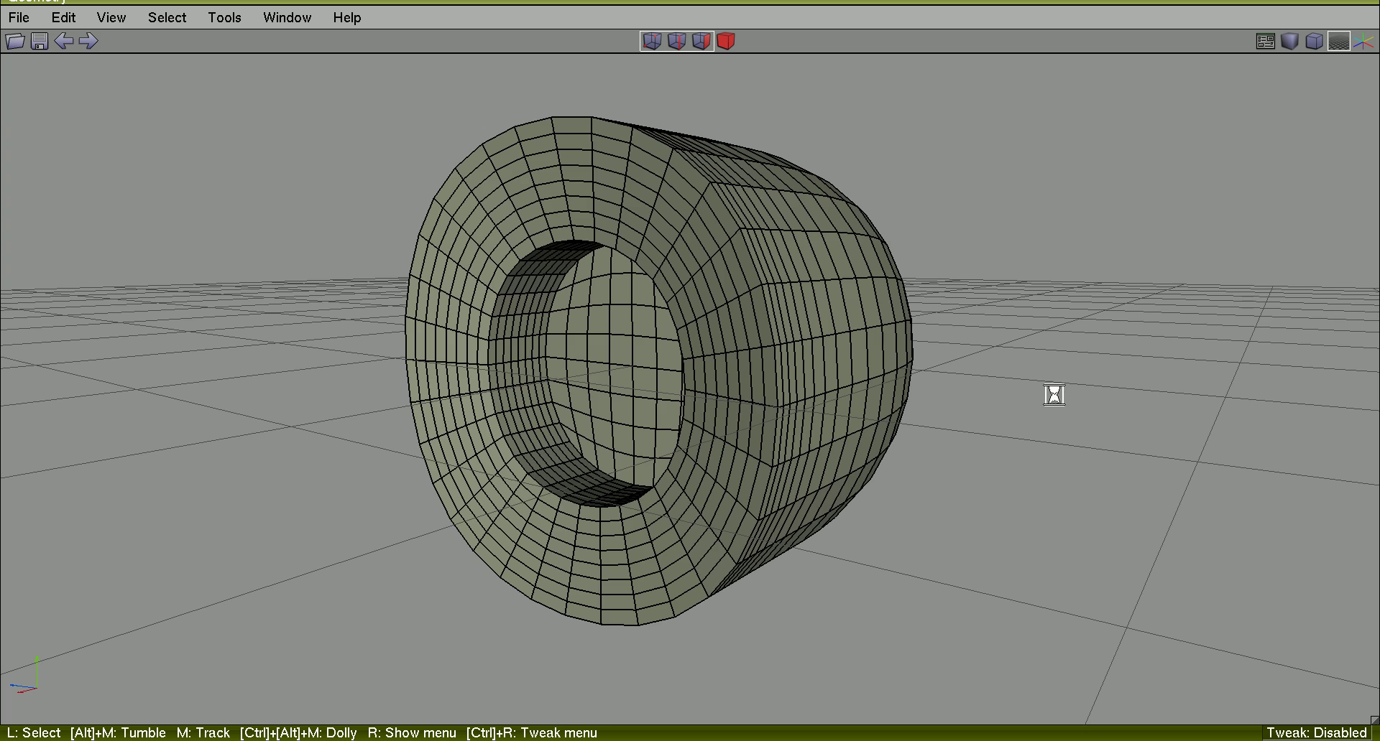
key(Tab)
key(shift+Tab)
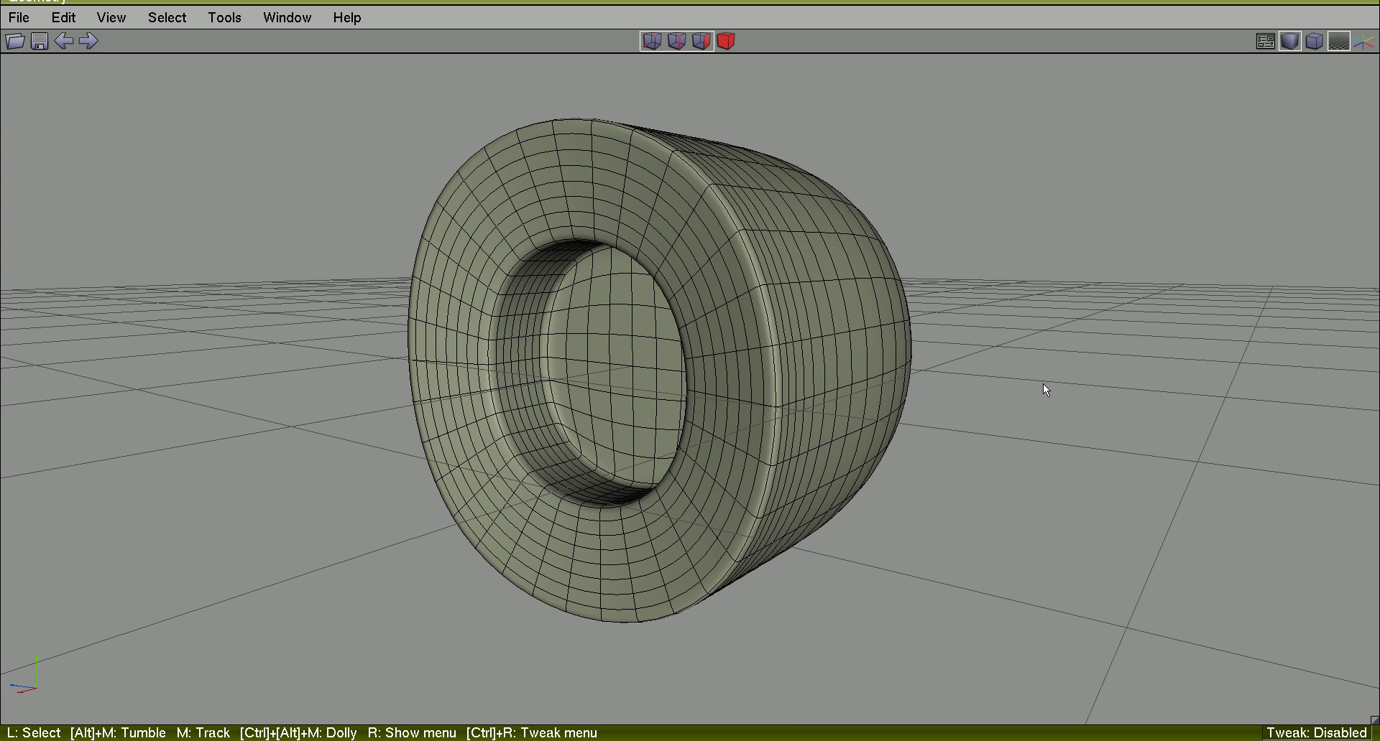
key(Tab)
key(Tab)
key(Tab)
alt+middle_drag(1042, 384, 956, 323)
alt+middle_drag(862, 395, 1143, 322)
Pick and clear faces at the outer rim, and select a single edge just inside the rim.
right_click(1143, 323)
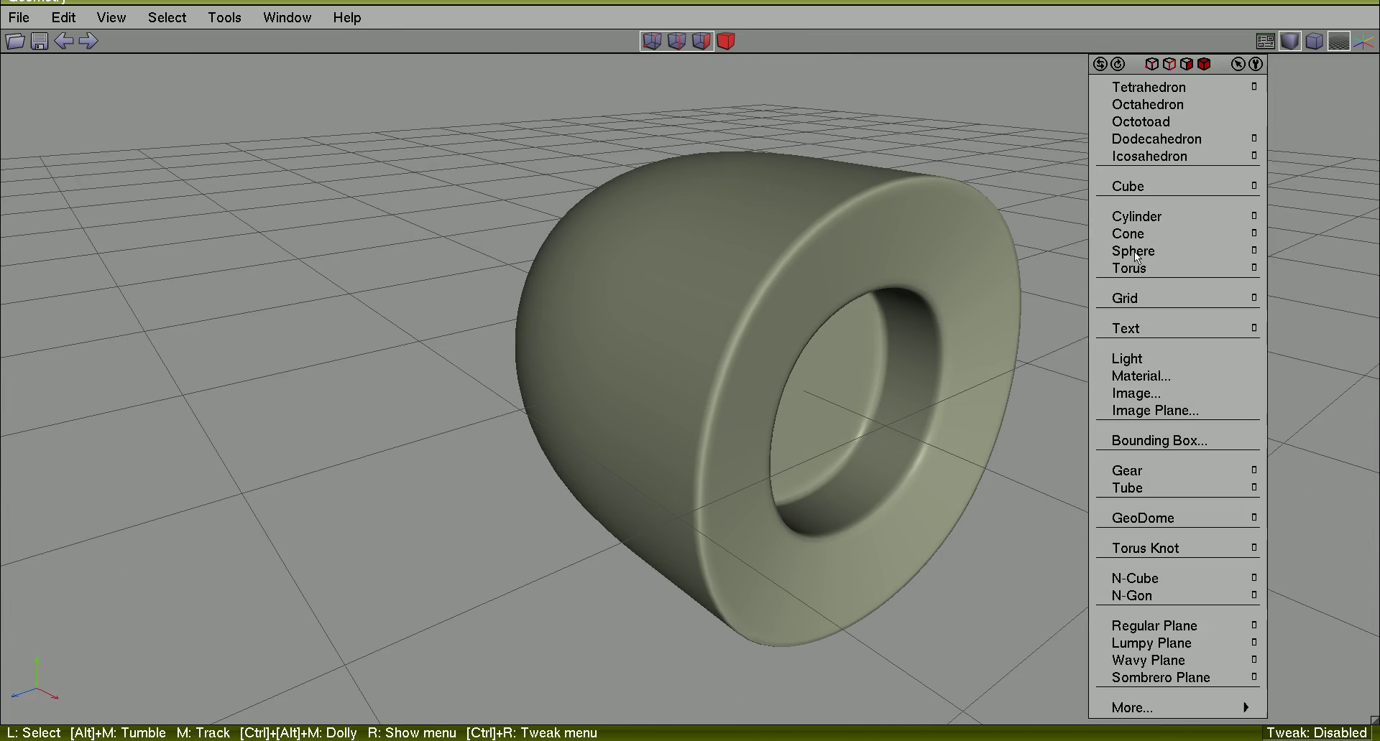
click(854, 209)
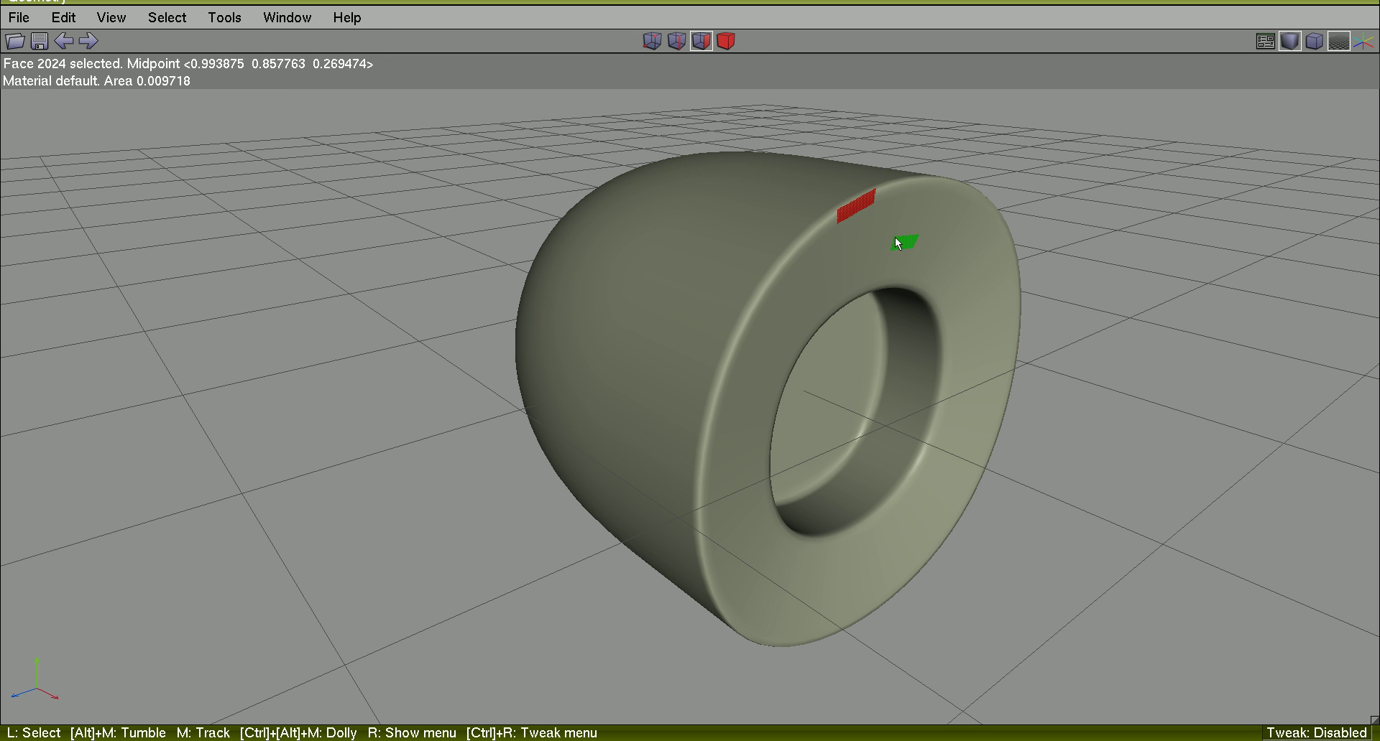
click(857, 221)
click(855, 208)
key(space)
click(856, 226)
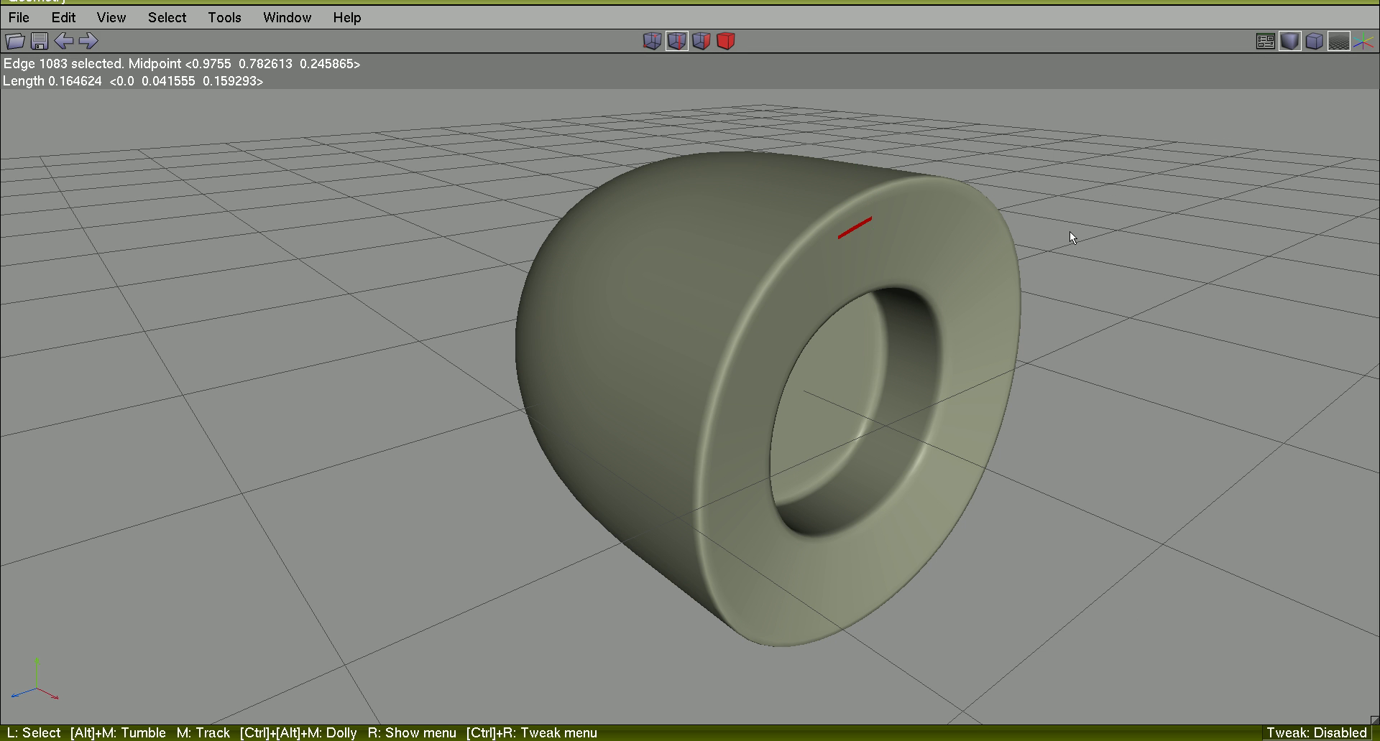
Select the full edge loop just inside the outer rim and set its hardness to Hard.
key(l)
right_click(1167, 233)
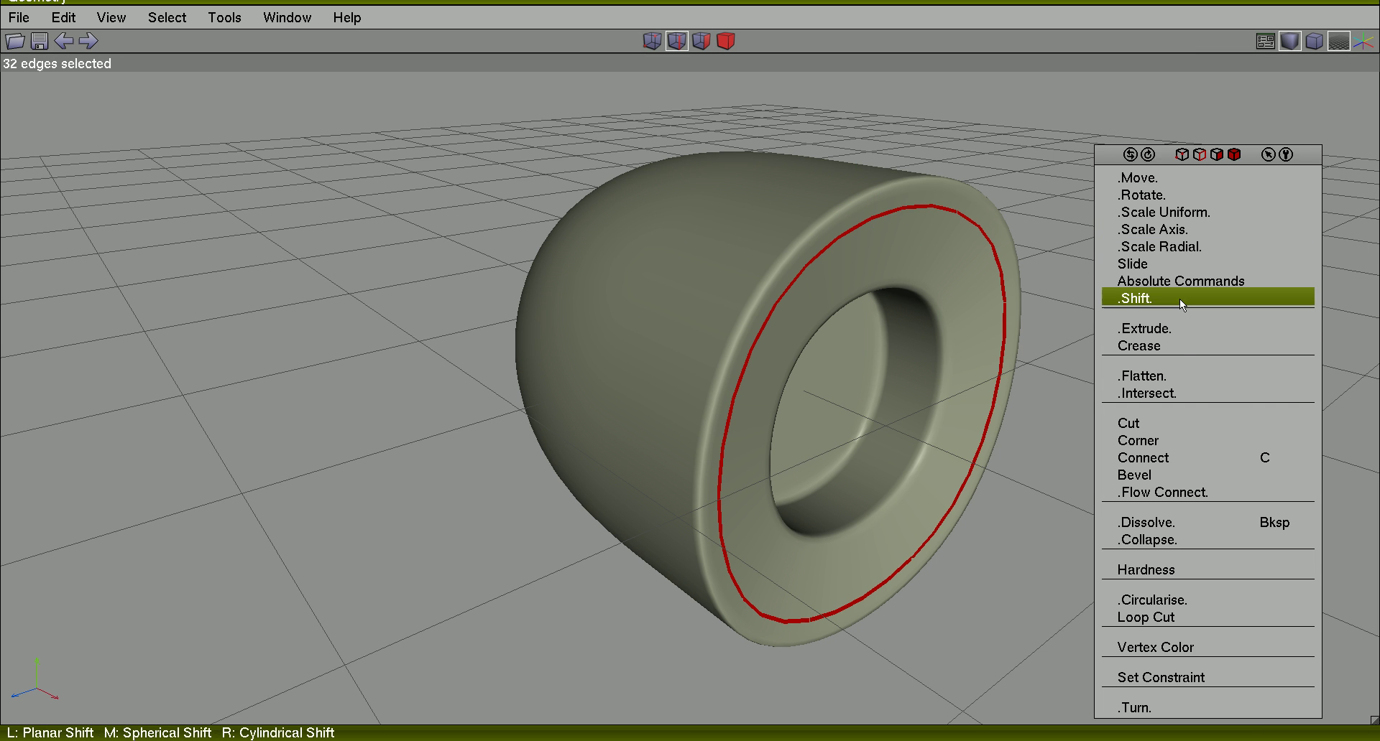
click(1189, 569)
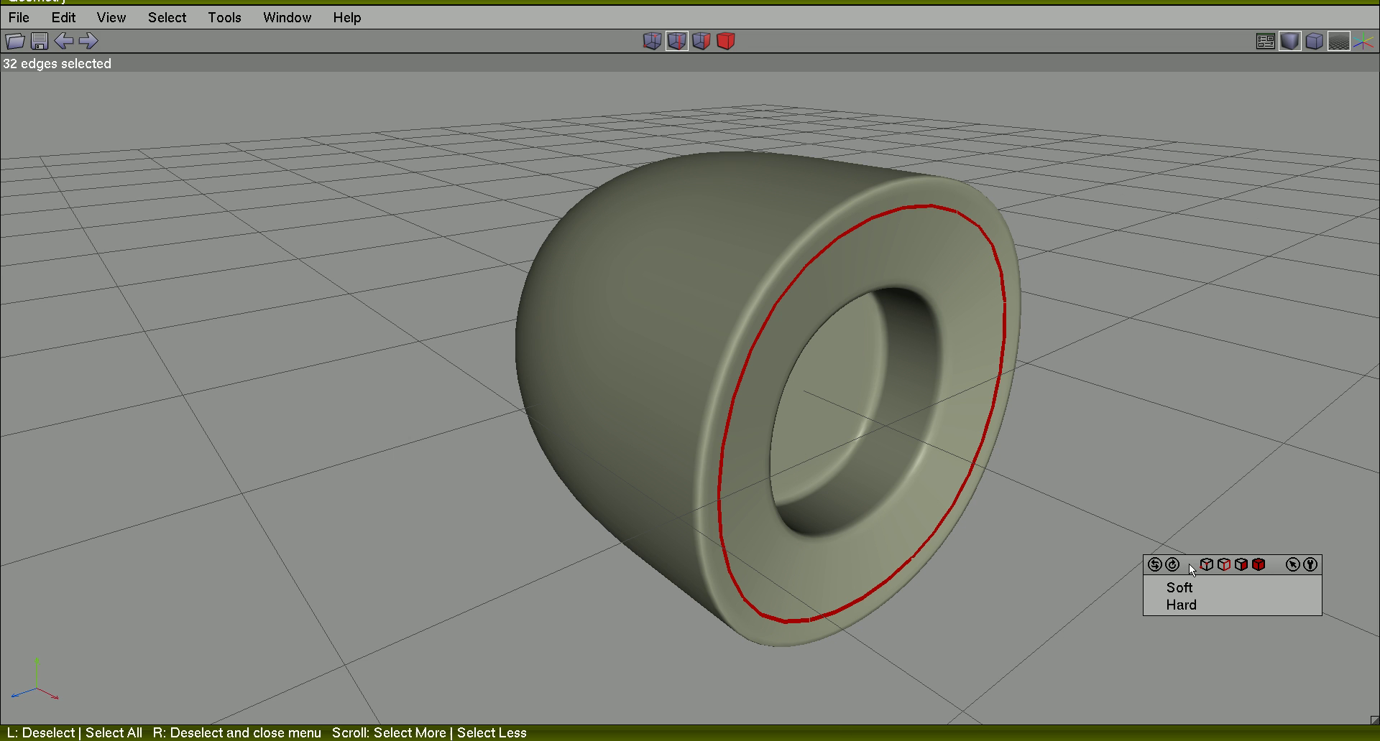
click(1197, 603)
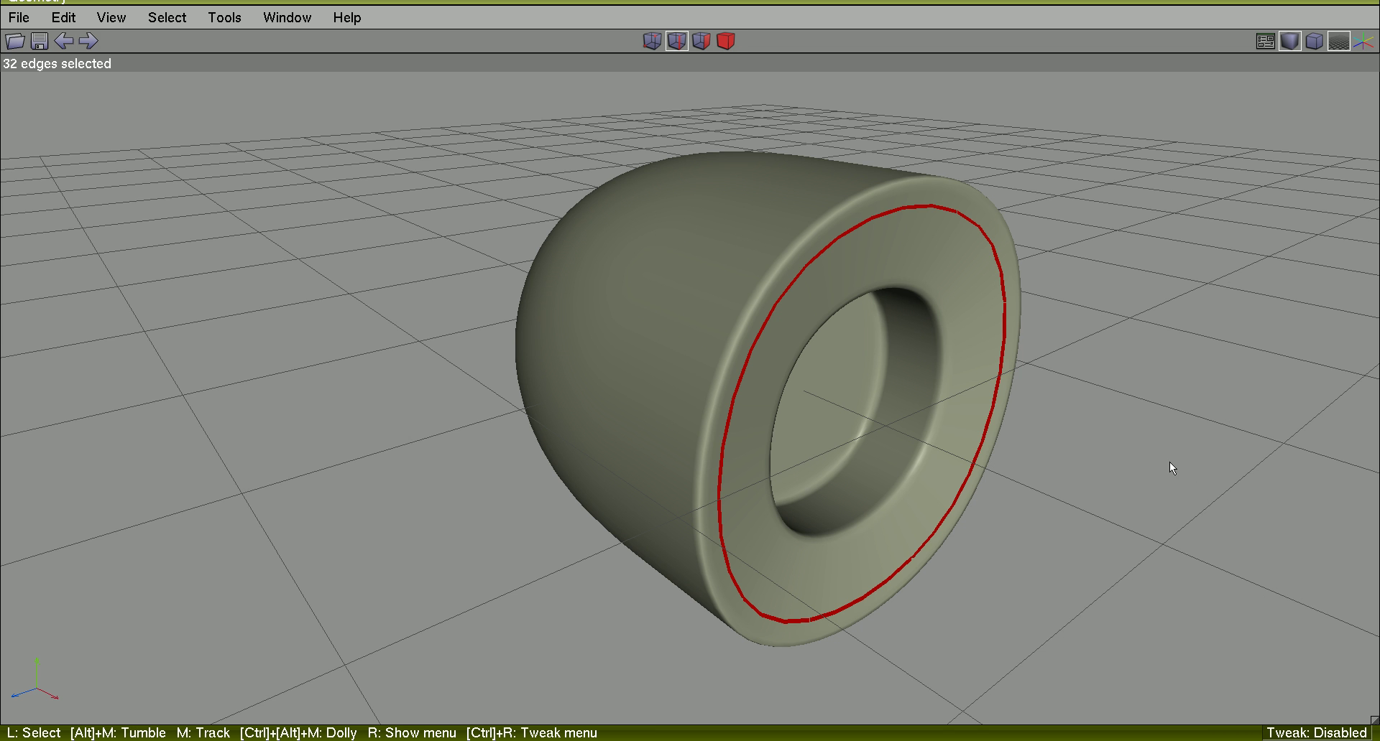
Delete the recessed object, reset the view, and create a default cube.
key(b)
key(Delete)
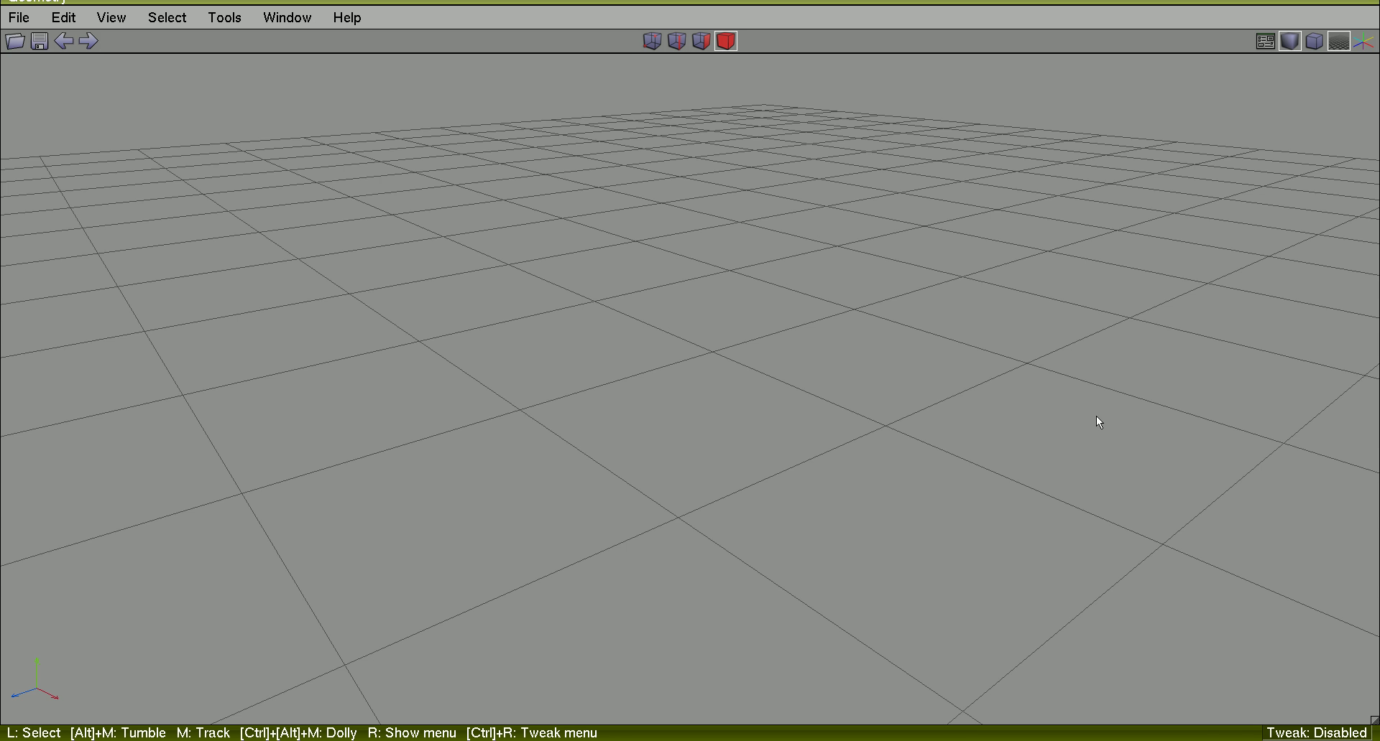
key(r)
right_click(774, 287)
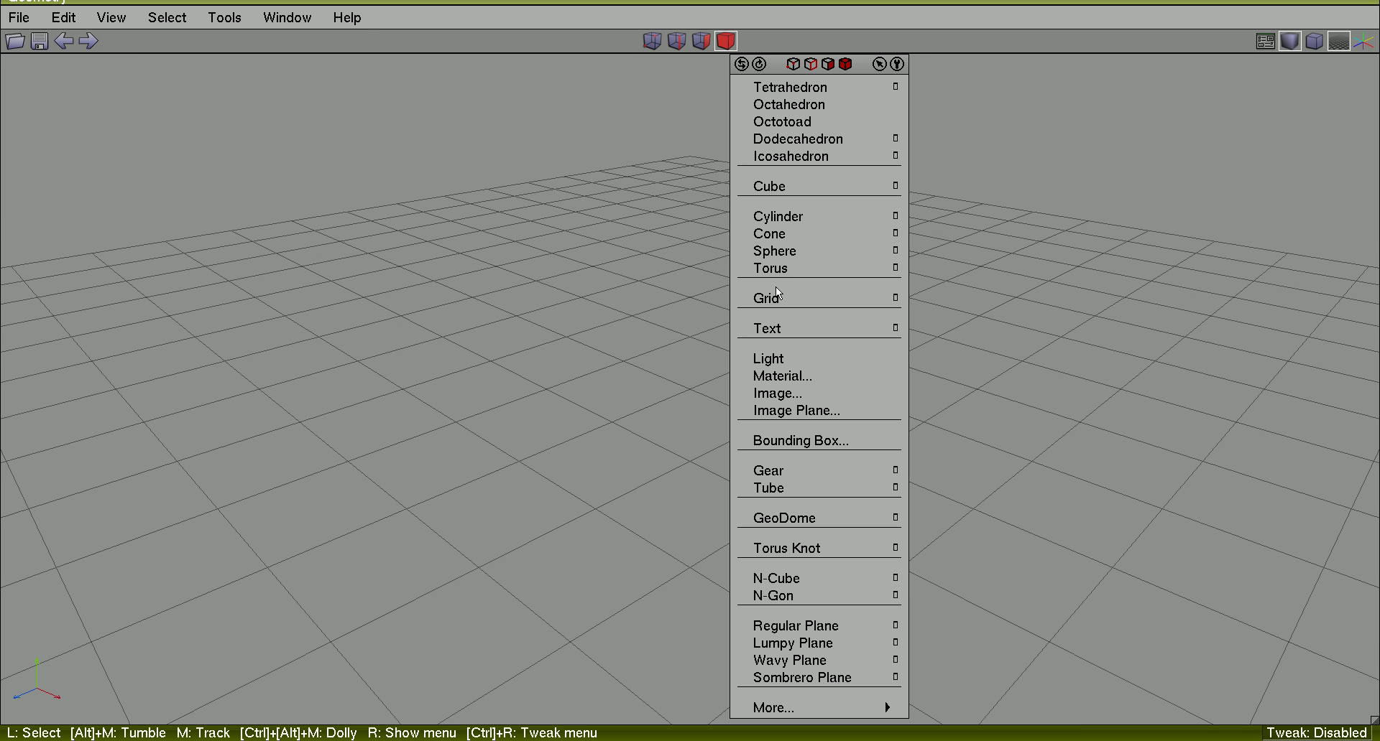
click(771, 187)
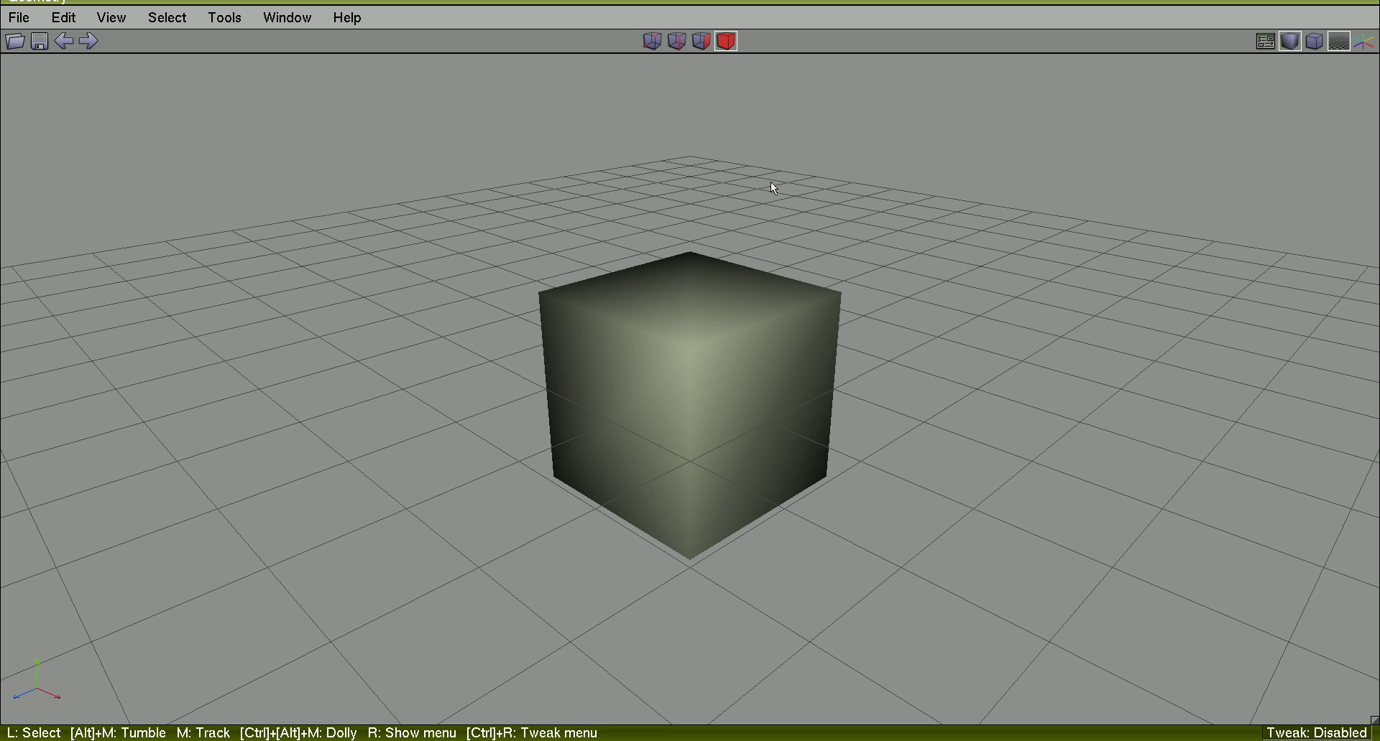
Display the cube as a flat-shaded smooth proxy inside its wireframe cage.
key(Tab)
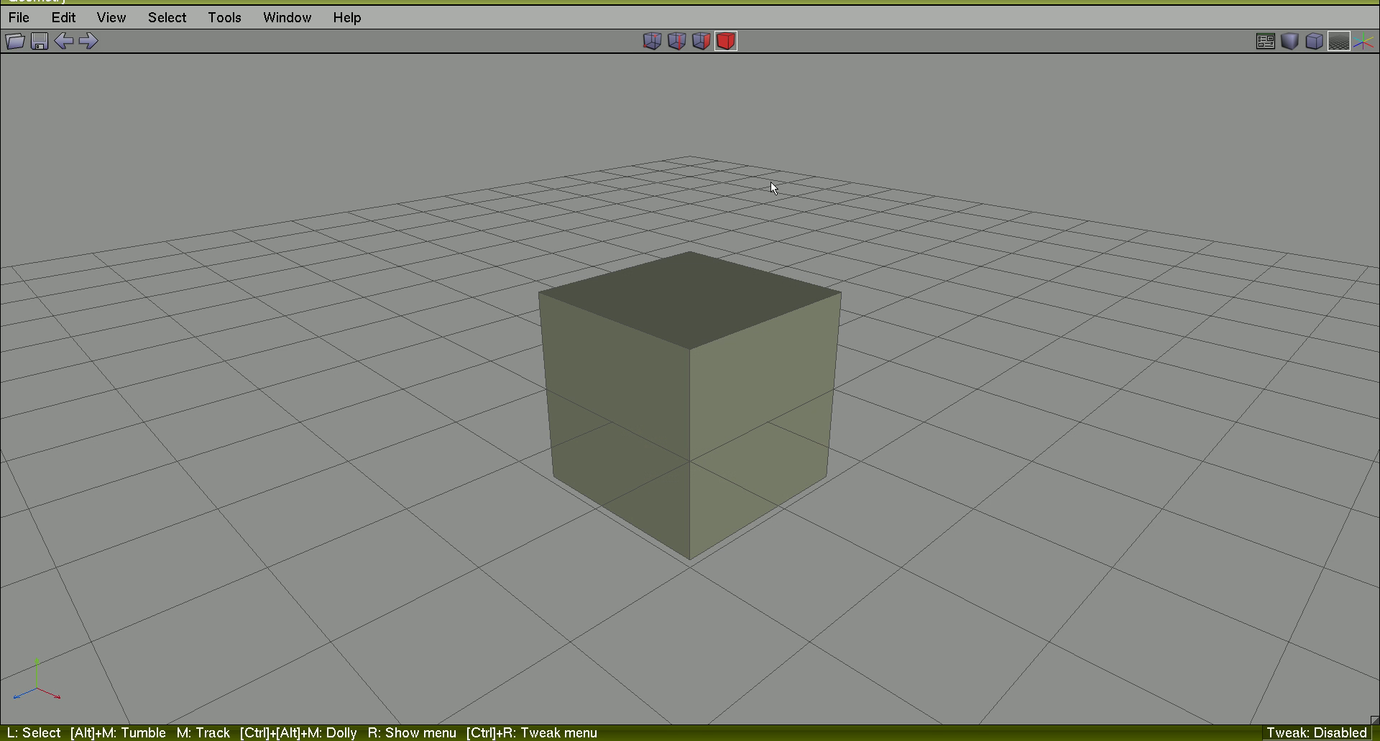
key(Tab)
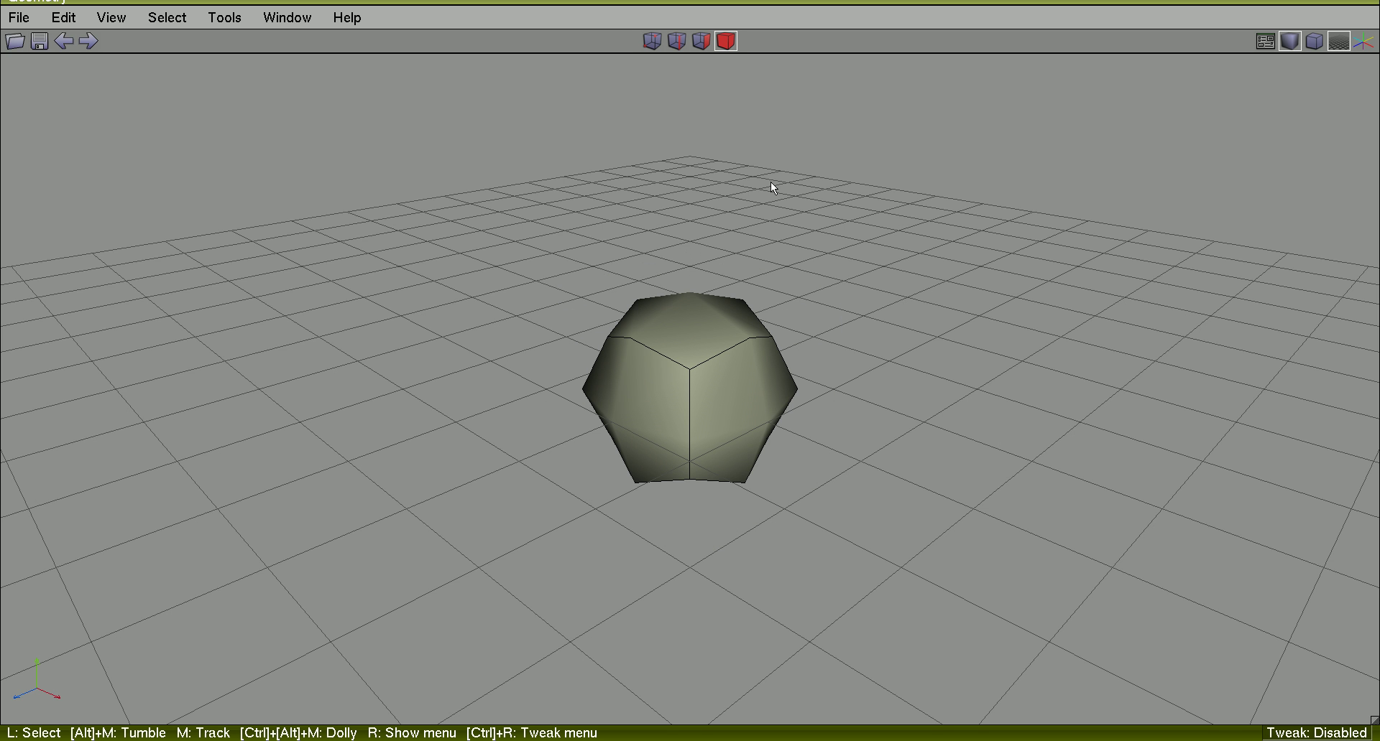
key(Tab)
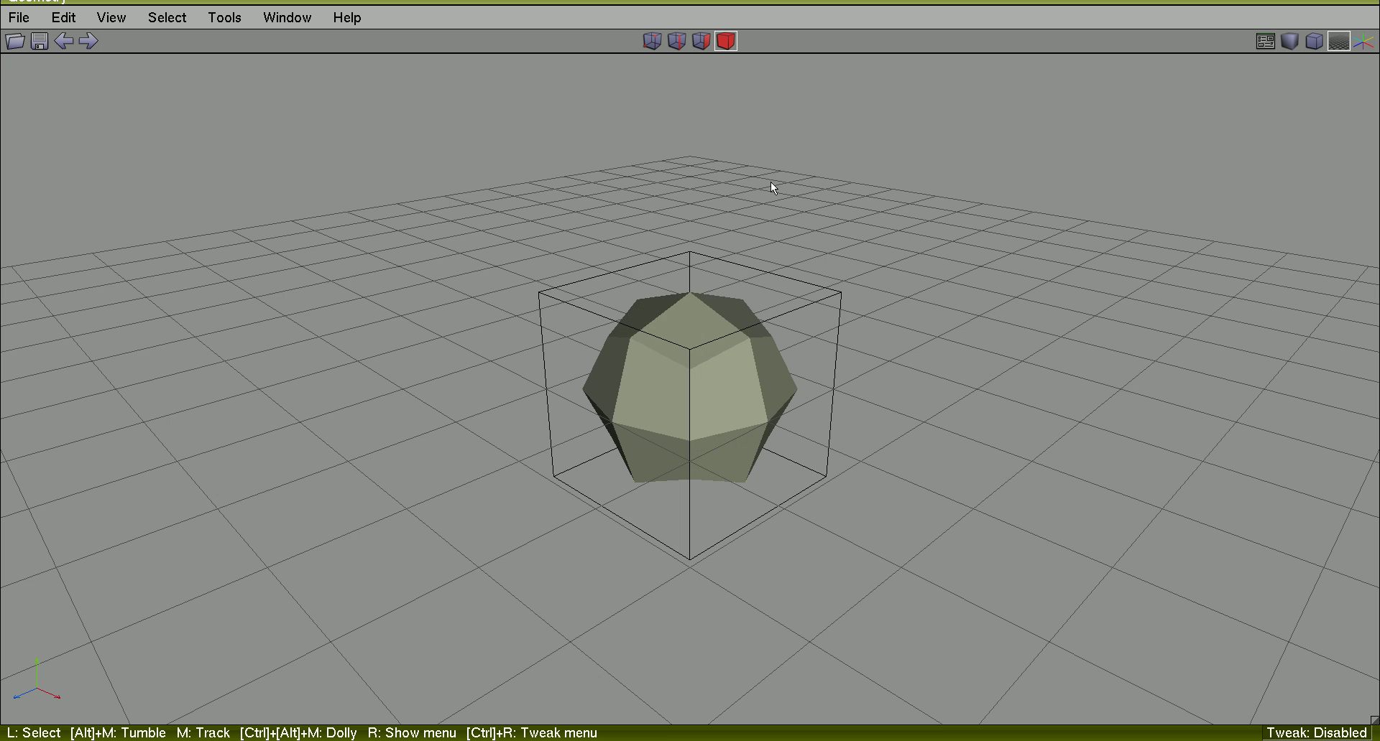
Select the four edges around one side face of the cube and set their hardness to Hard.
click(780, 283)
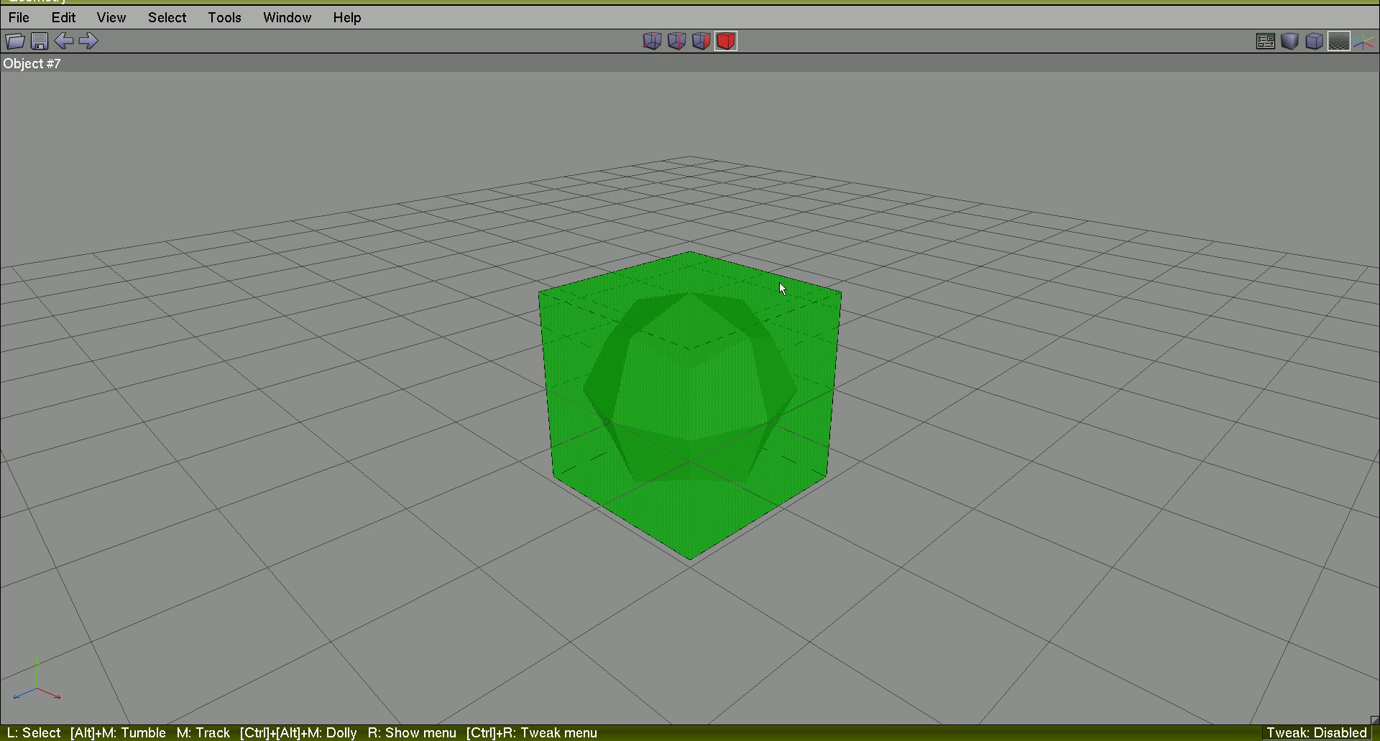
key(e)
click(766, 320)
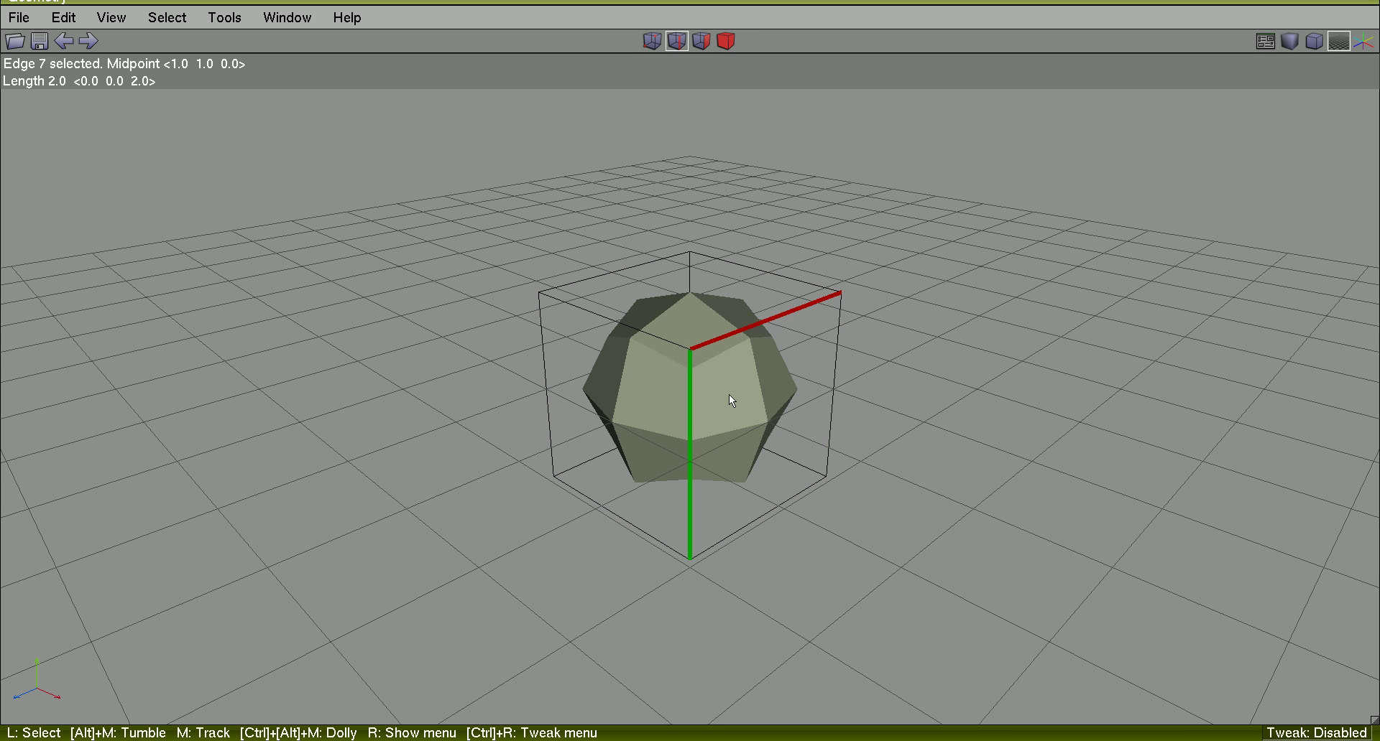
click(730, 460)
click(758, 496)
click(823, 411)
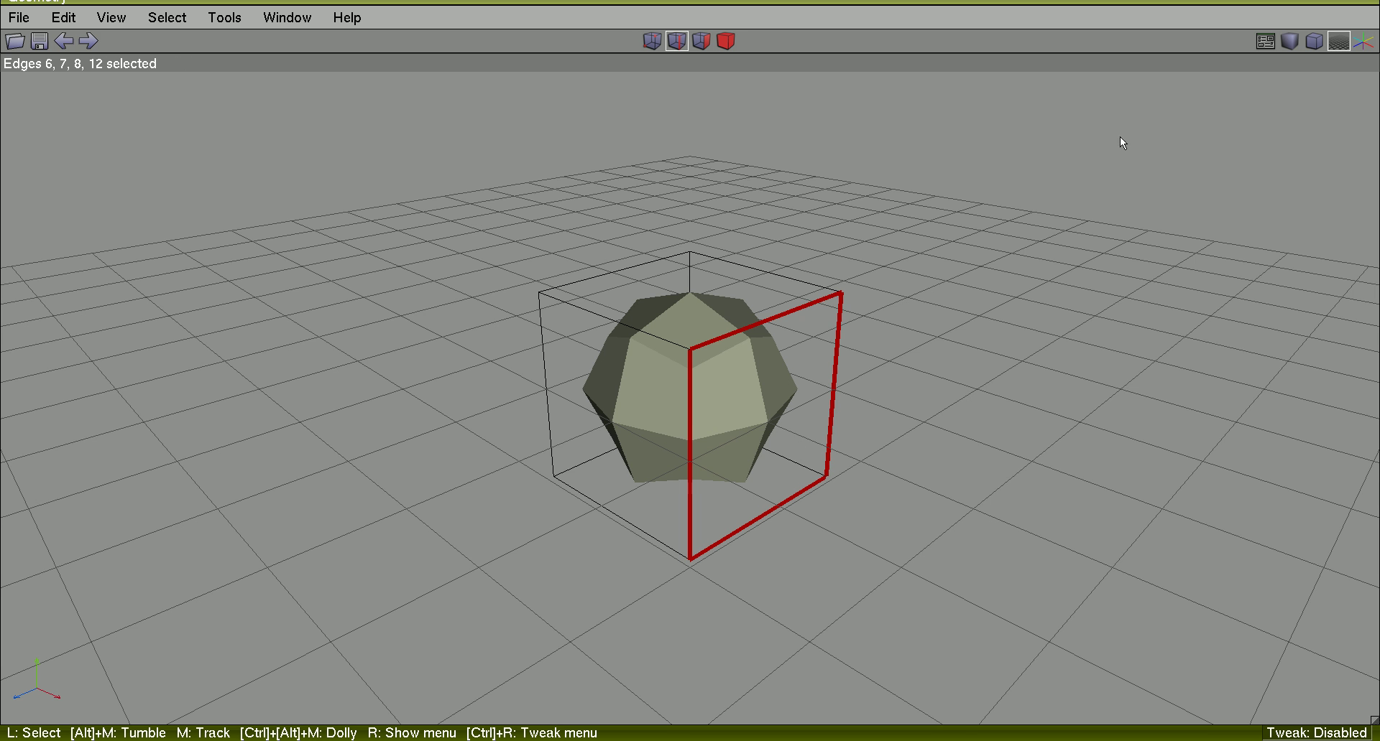
right_click(1098, 146)
click(1123, 546)
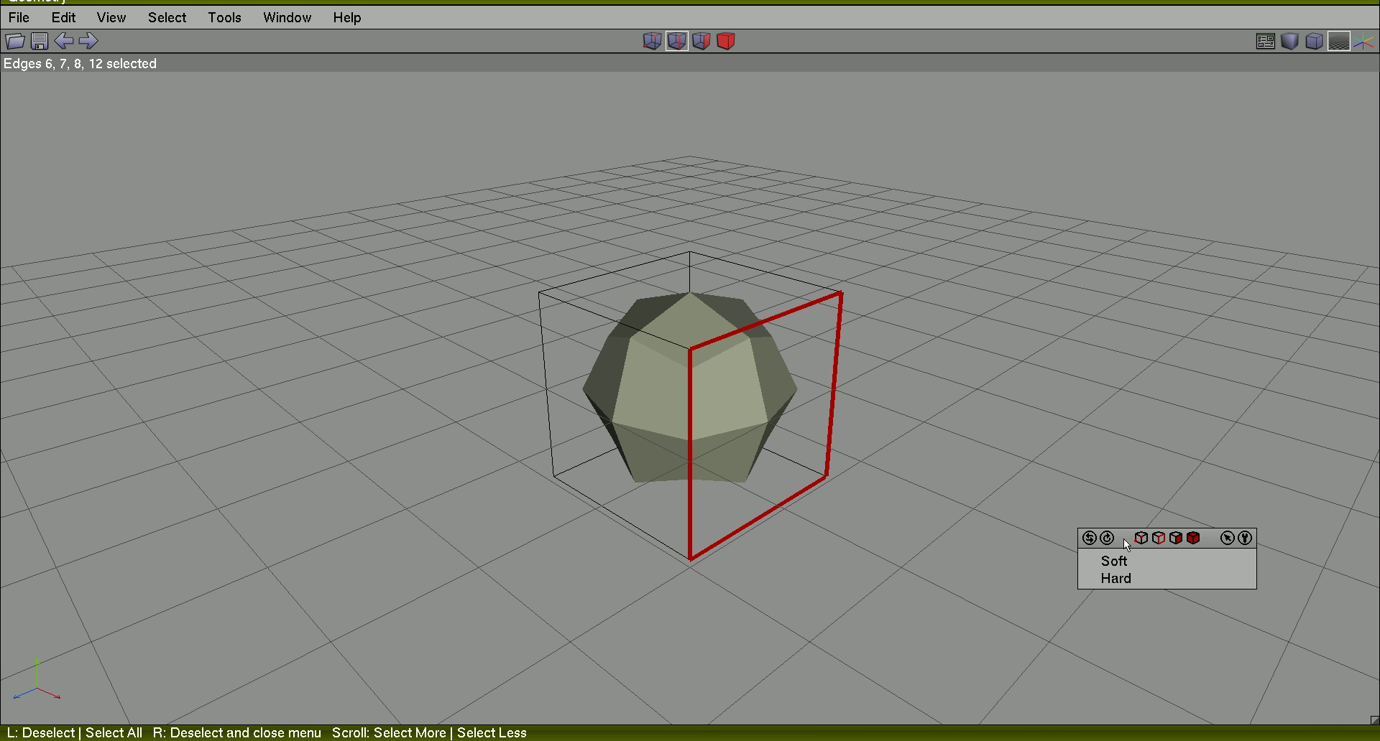
click(1126, 580)
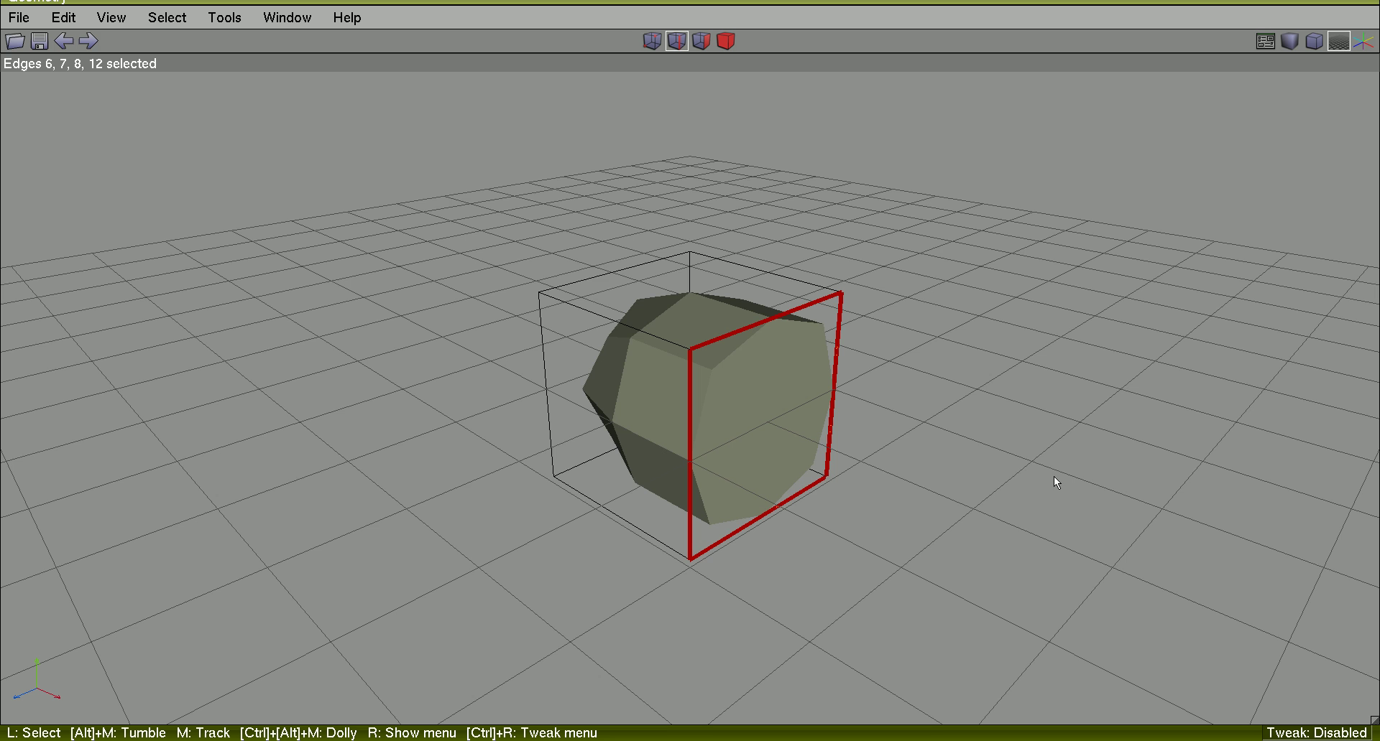
Select the whole cube, smooth it three times, and clear the selection.
key(b)
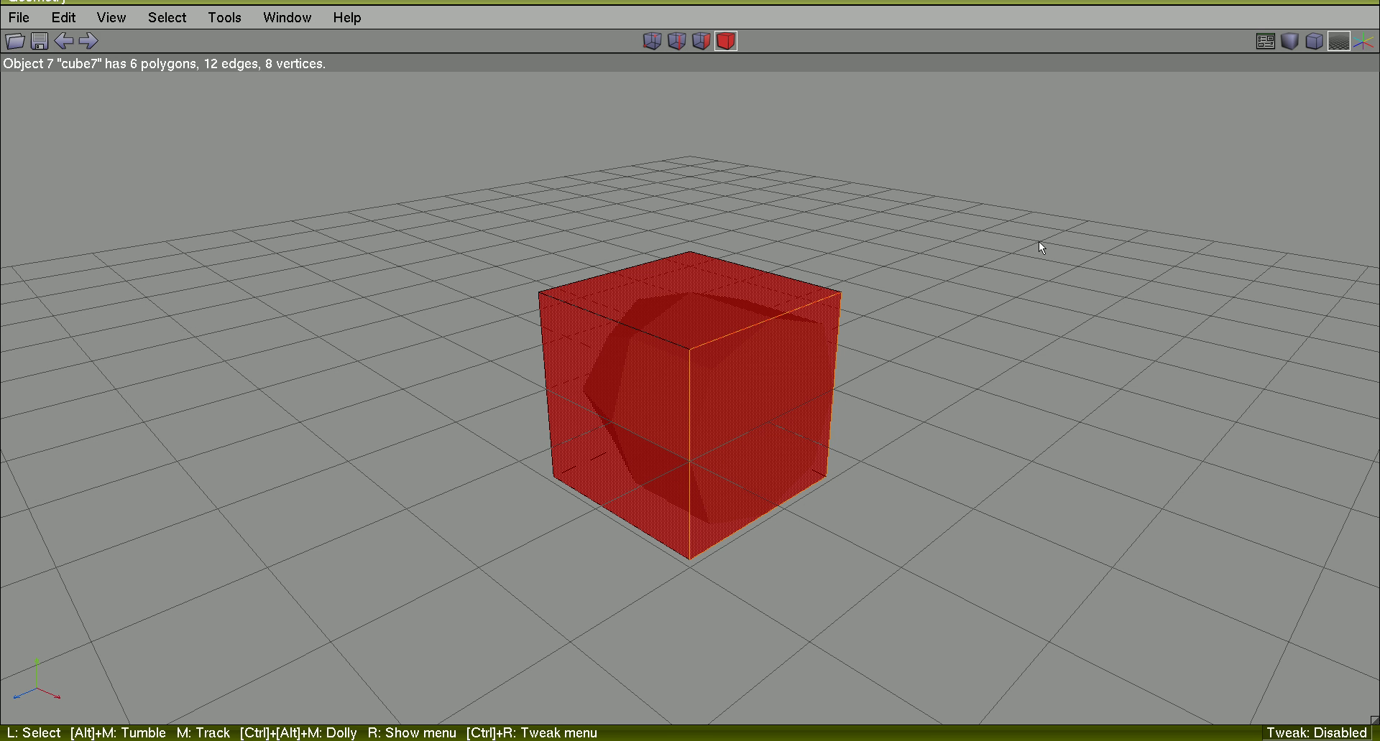
right_click(1025, 191)
click(1028, 367)
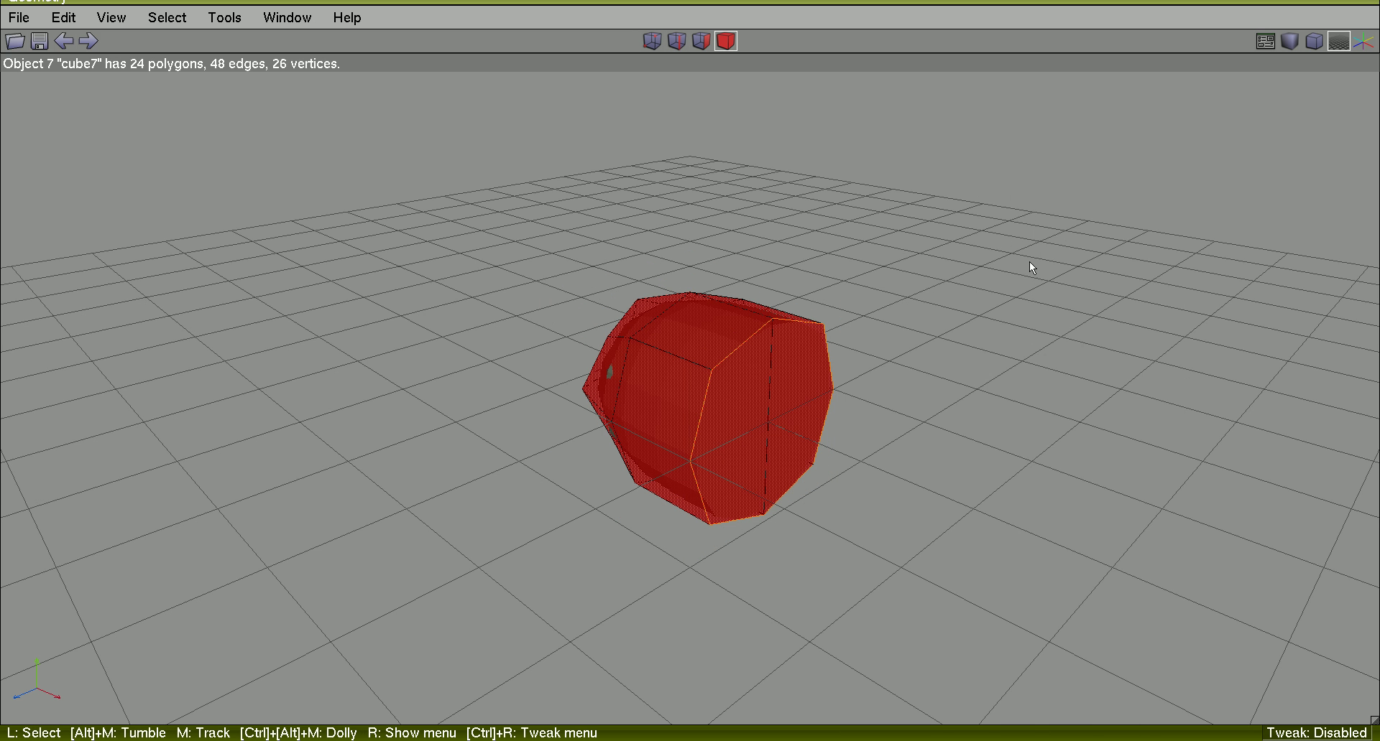
right_click(1029, 262)
click(1041, 368)
right_click(1032, 222)
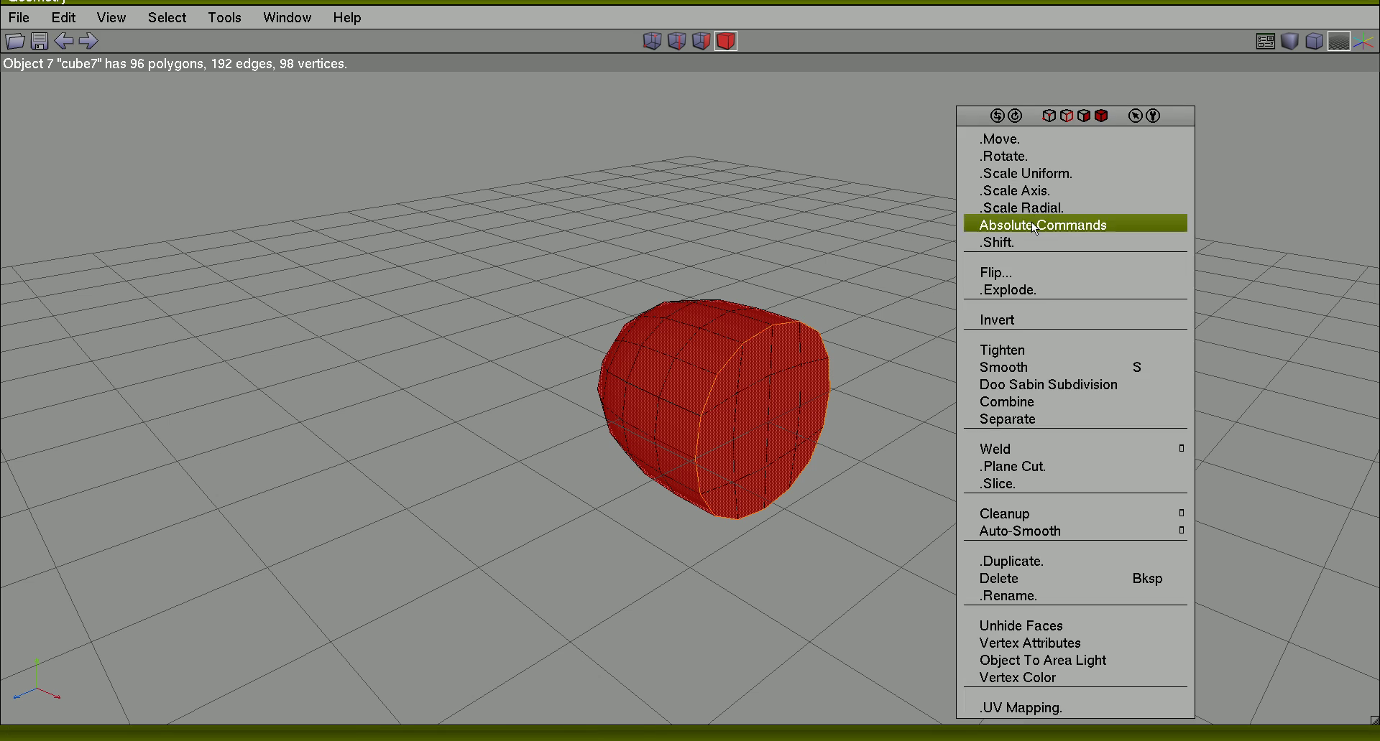
click(1054, 367)
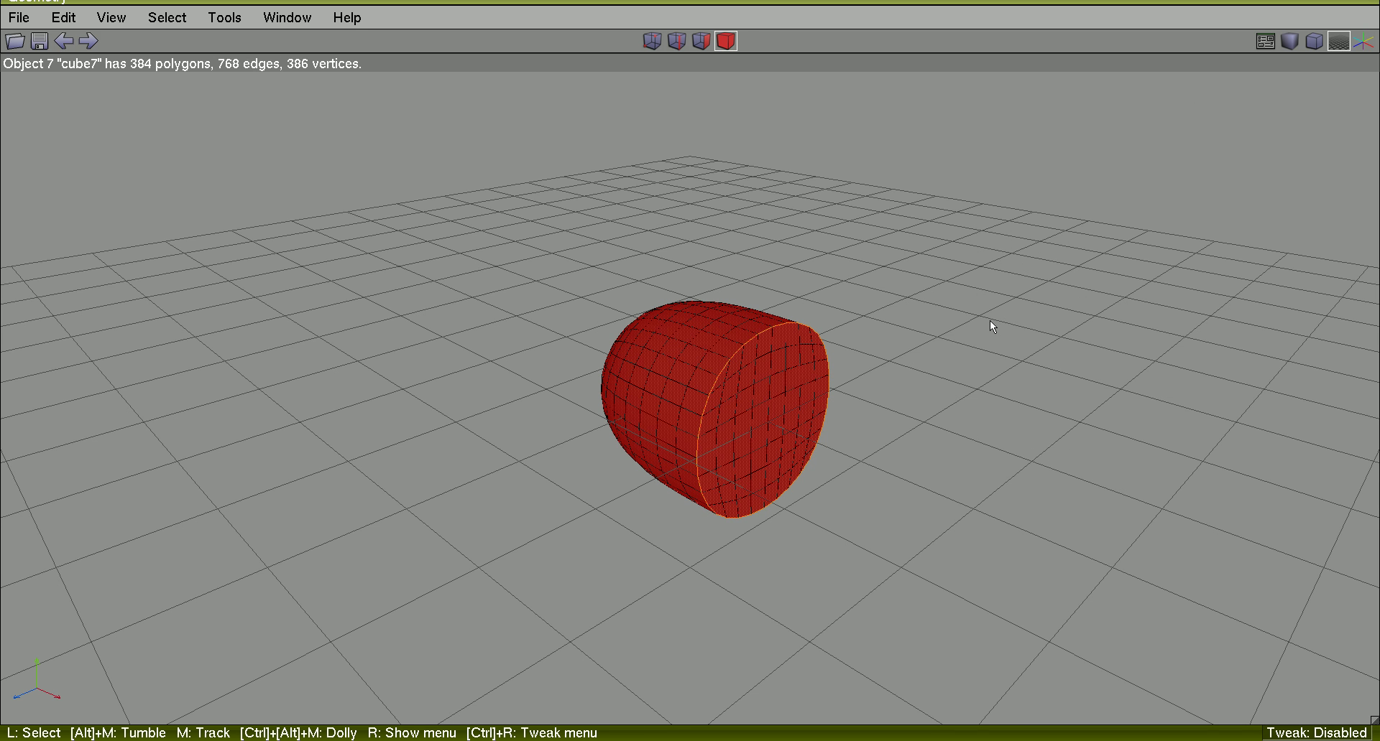
key(space)
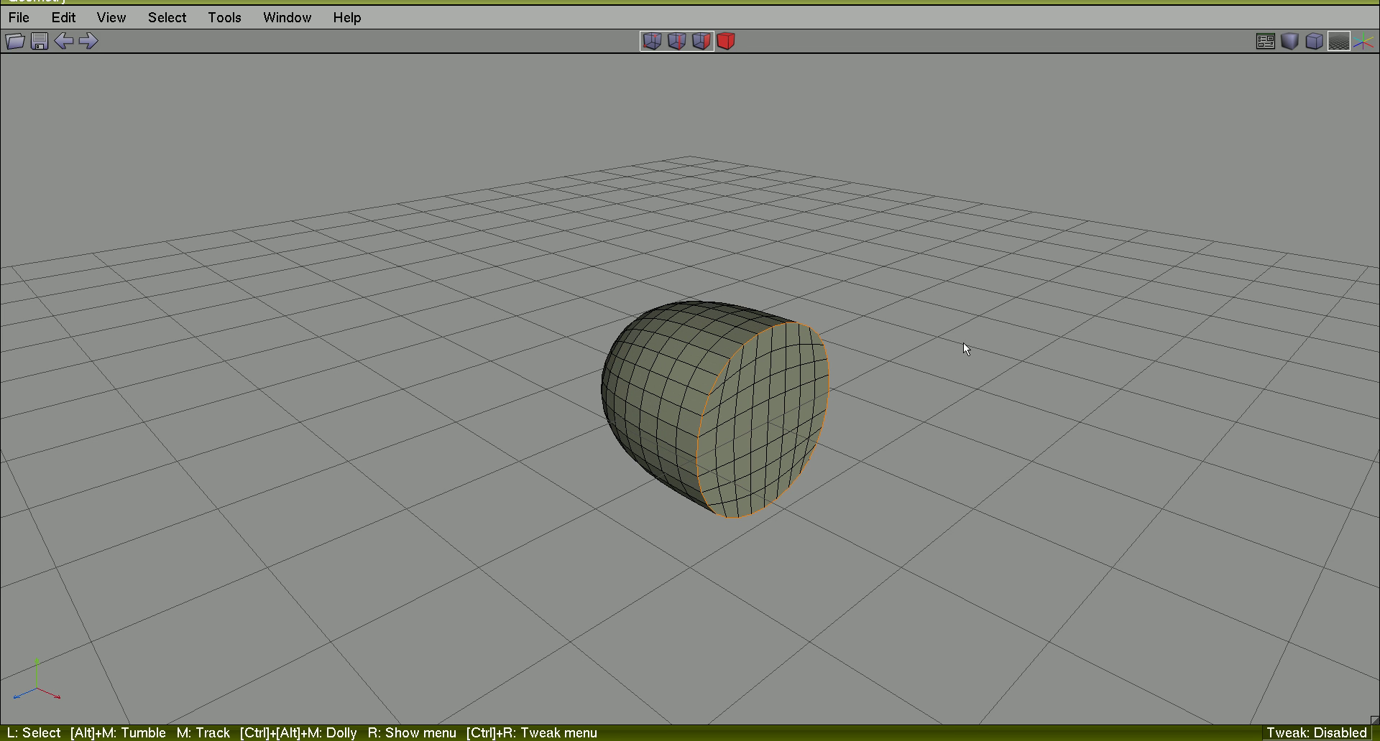
Compare the smoothed cube's plain mesh with its smooth-shaded proxy and examine the hard rim up close.
key(Tab)
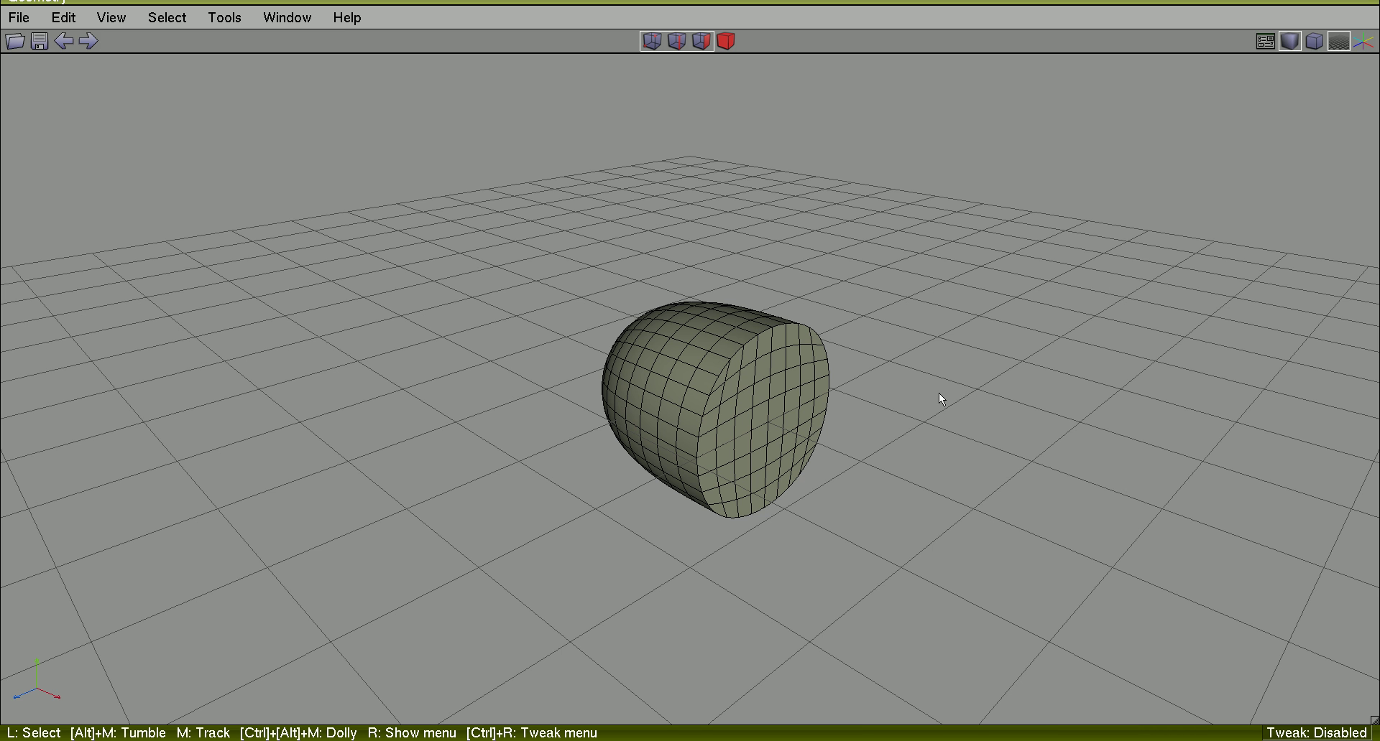
key(shift+Tab)
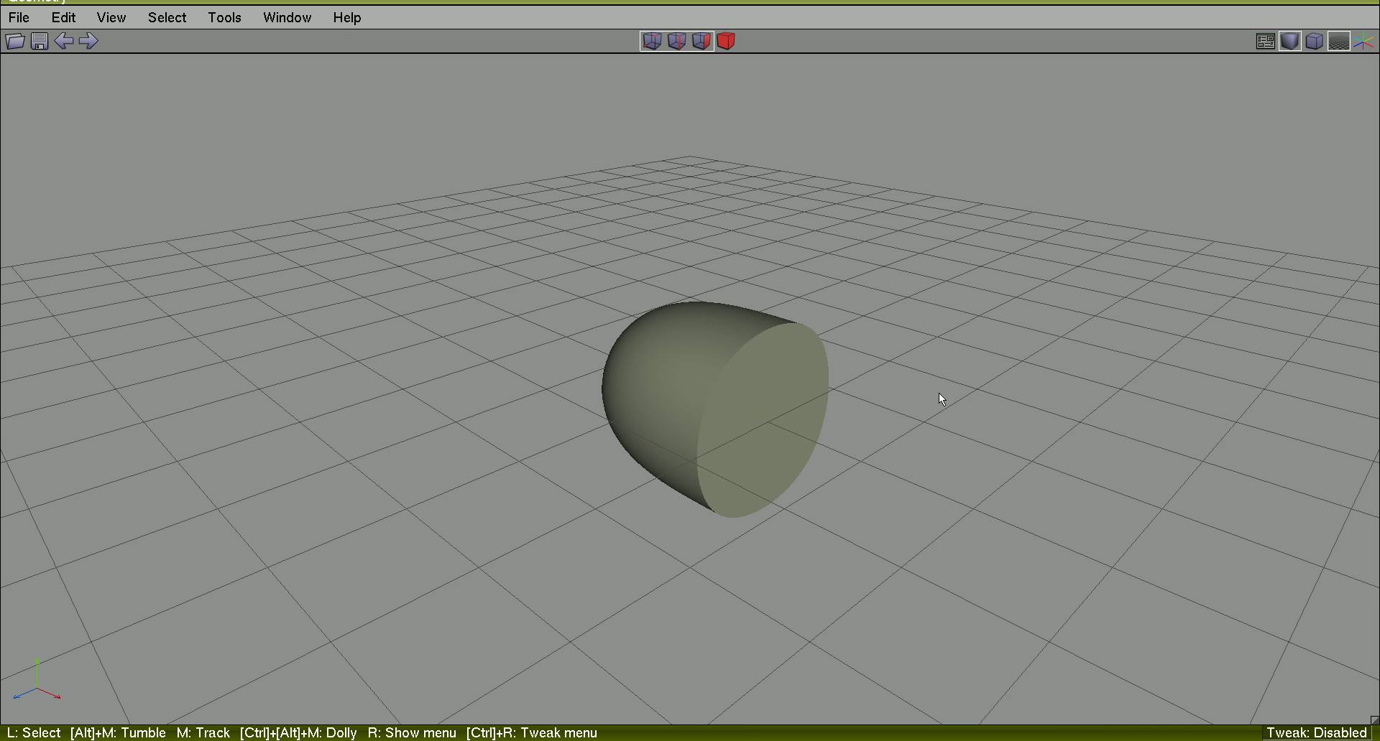
alt+middle_drag(938, 393, 963, 237)
mouse_move(963, 237)
alt+middle_down()
mouse_move(761, 388)
mouse_move(804, 489)
mouse_move(1021, 460)
mouse_move(963, 316)
mouse_move(1005, 532)
mouse_move(934, 360)
mouse_move(912, 410)
mouse_move(913, 331)
alt+middle_up()
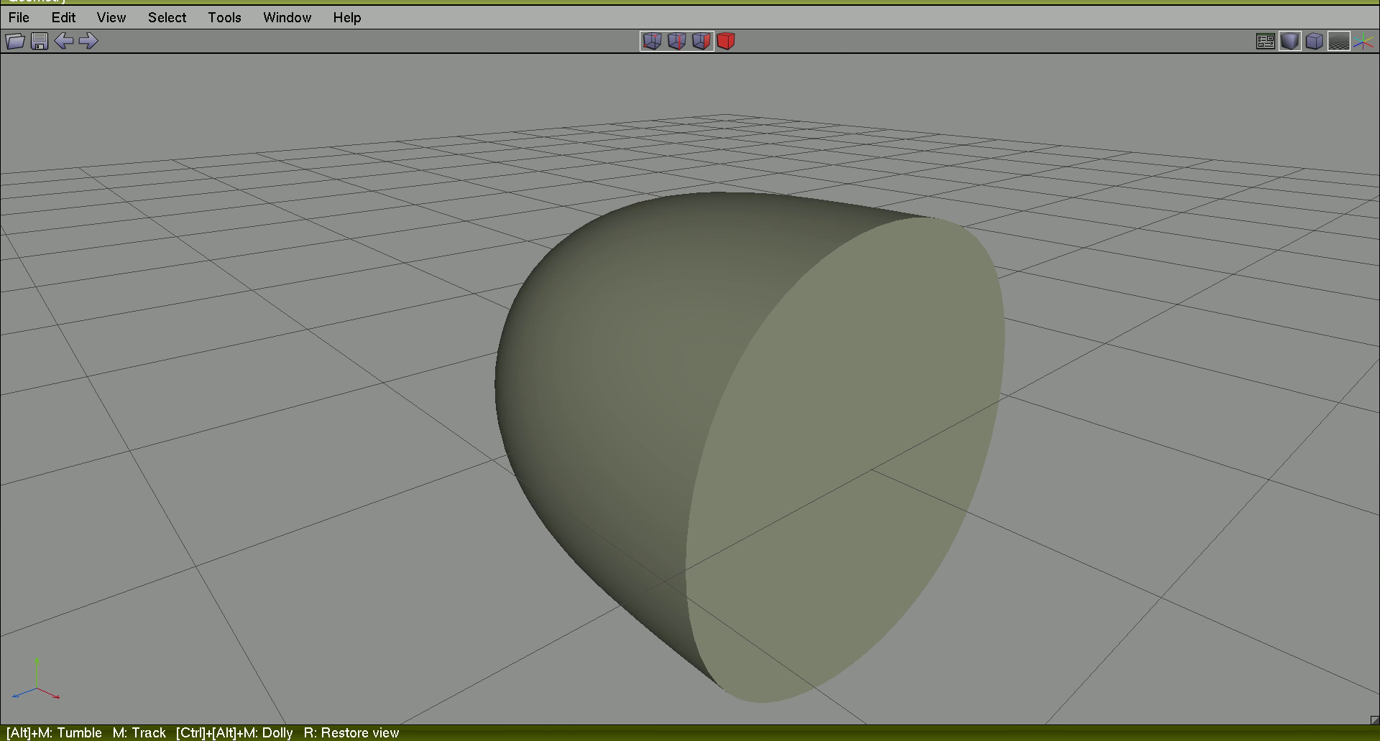
key(Tab)
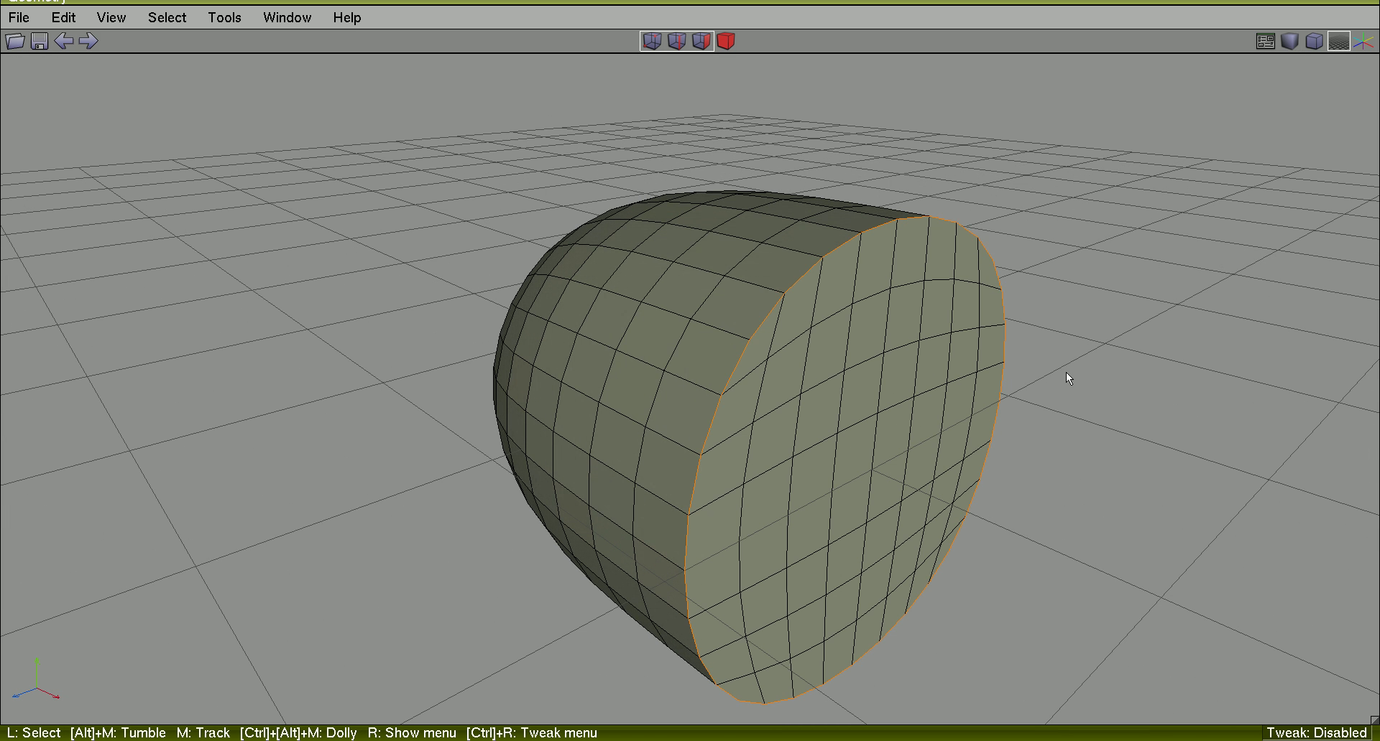
Select all edges around the flat face's rim and set their hardness to Soft.
click(803, 275)
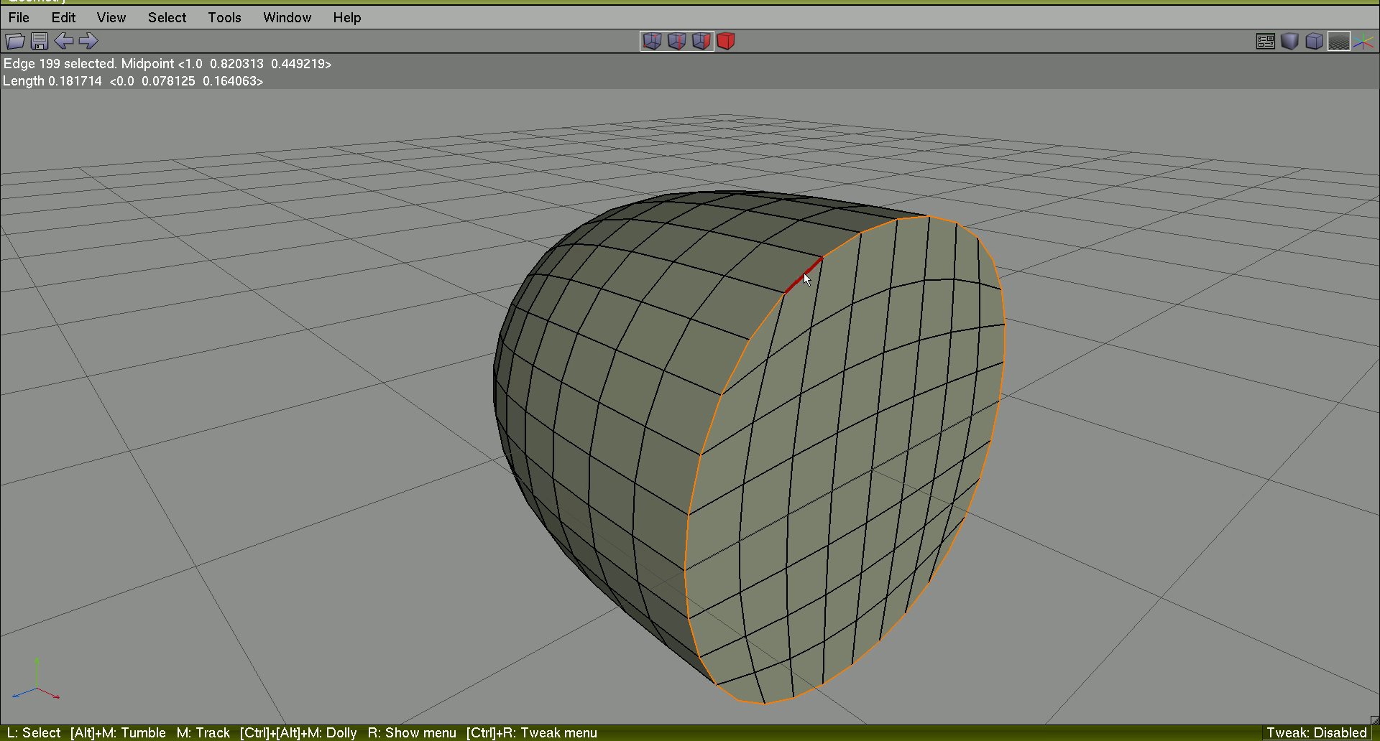
key(l)
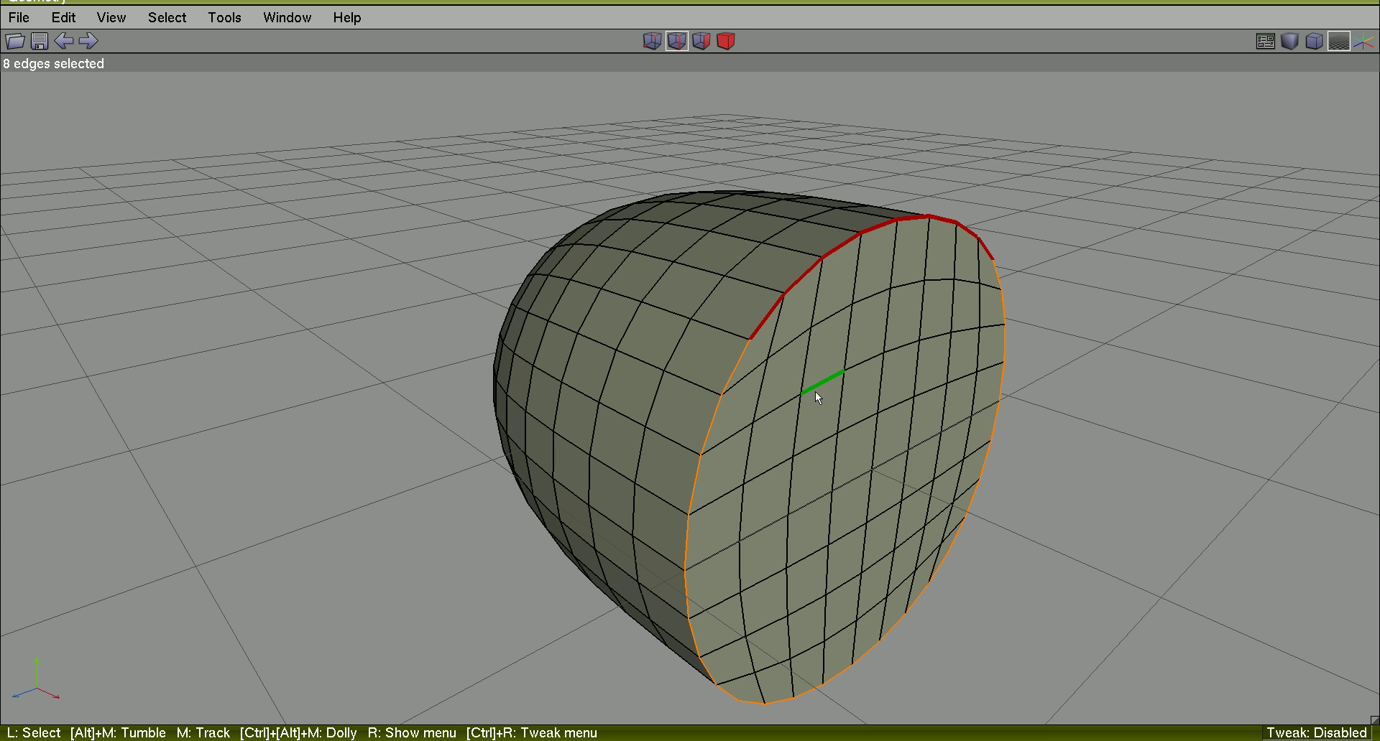
click(739, 368)
key(l)
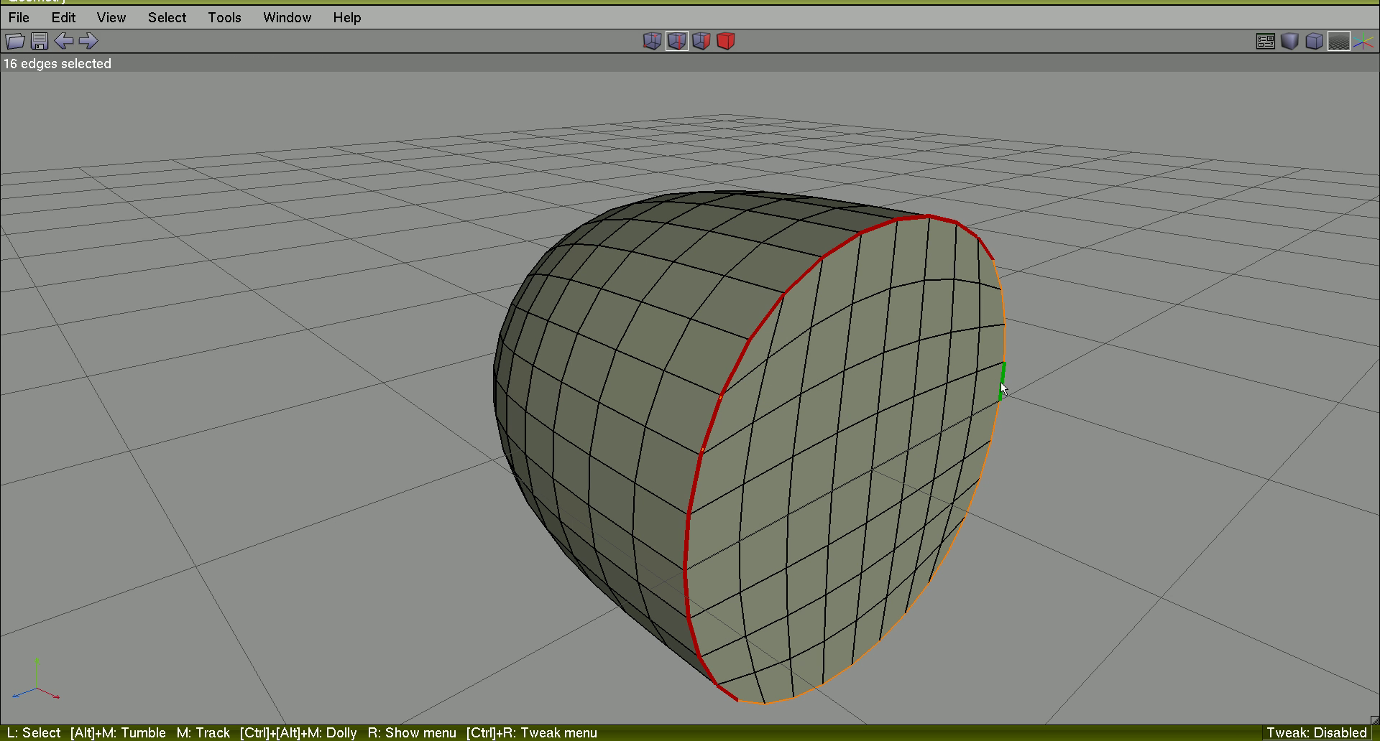
click(1003, 391)
click(942, 571)
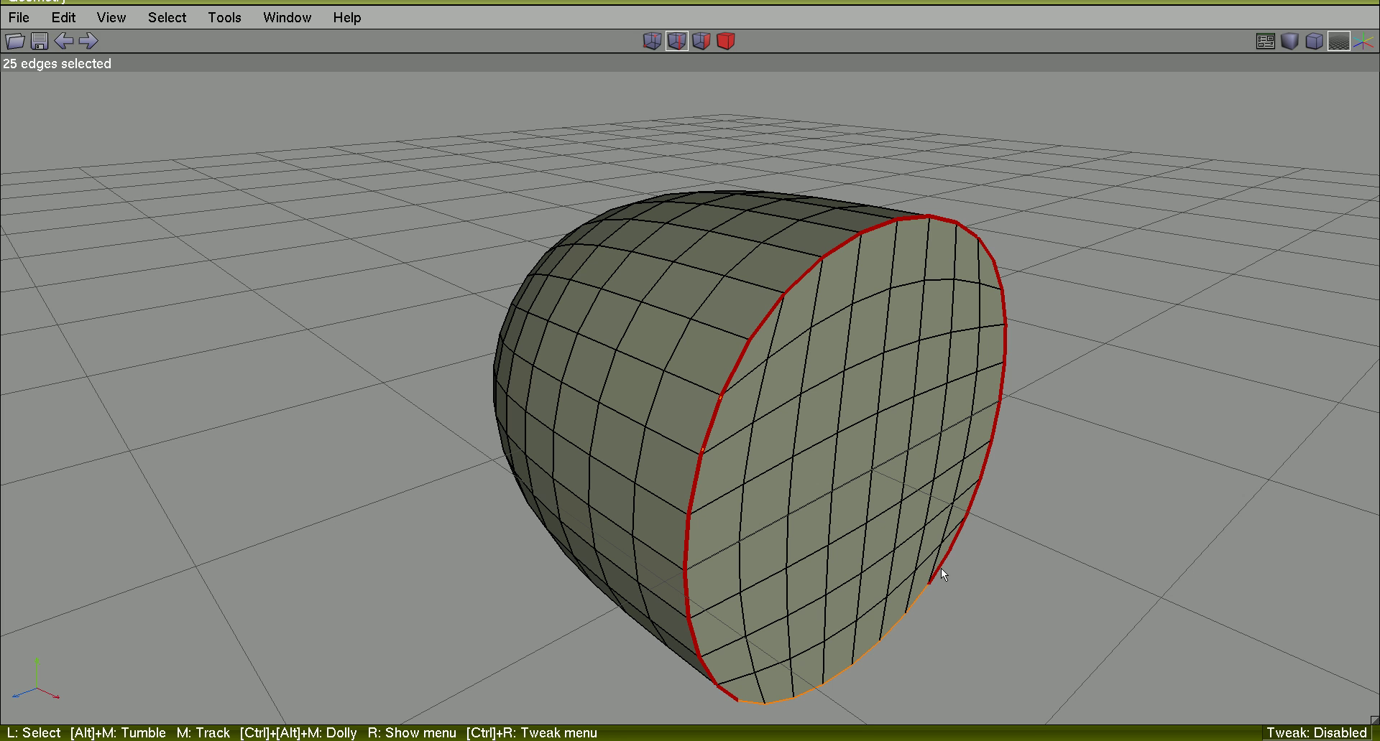
right_click(1122, 284)
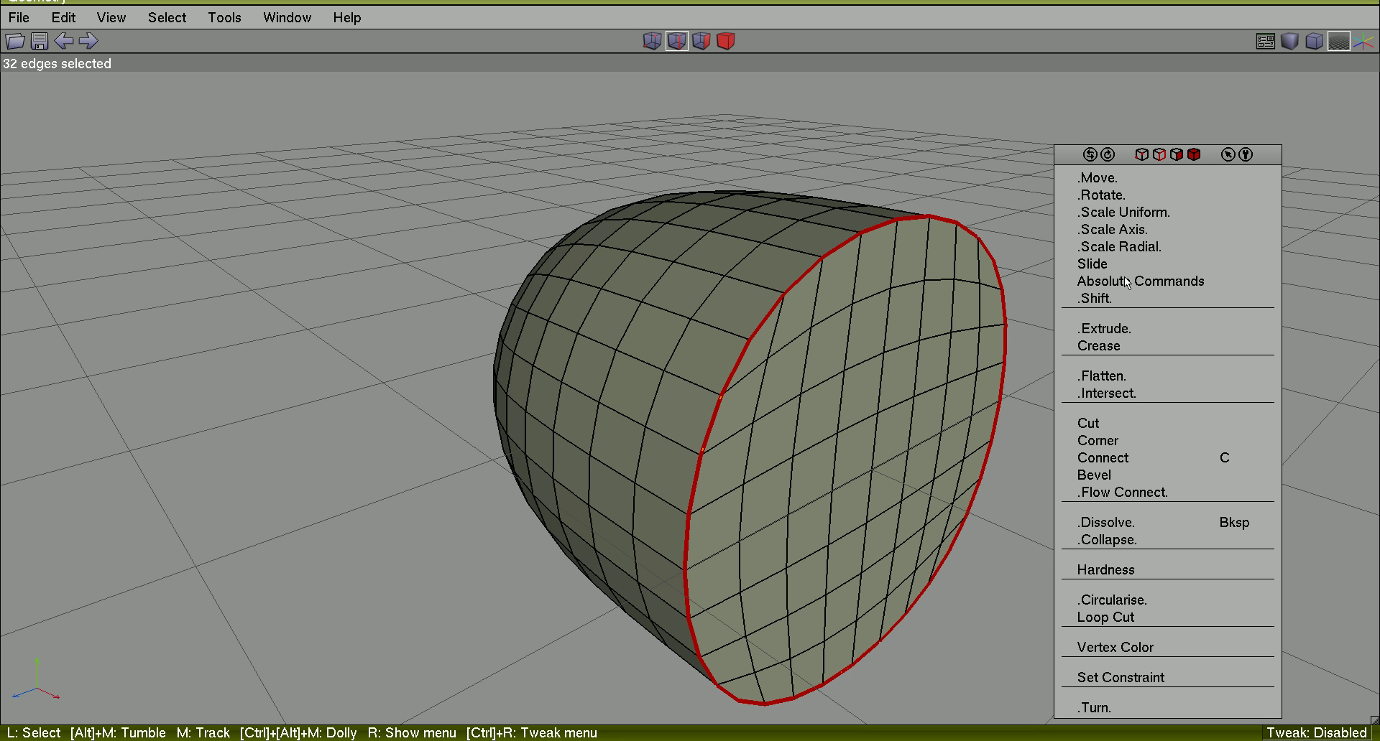
click(1122, 568)
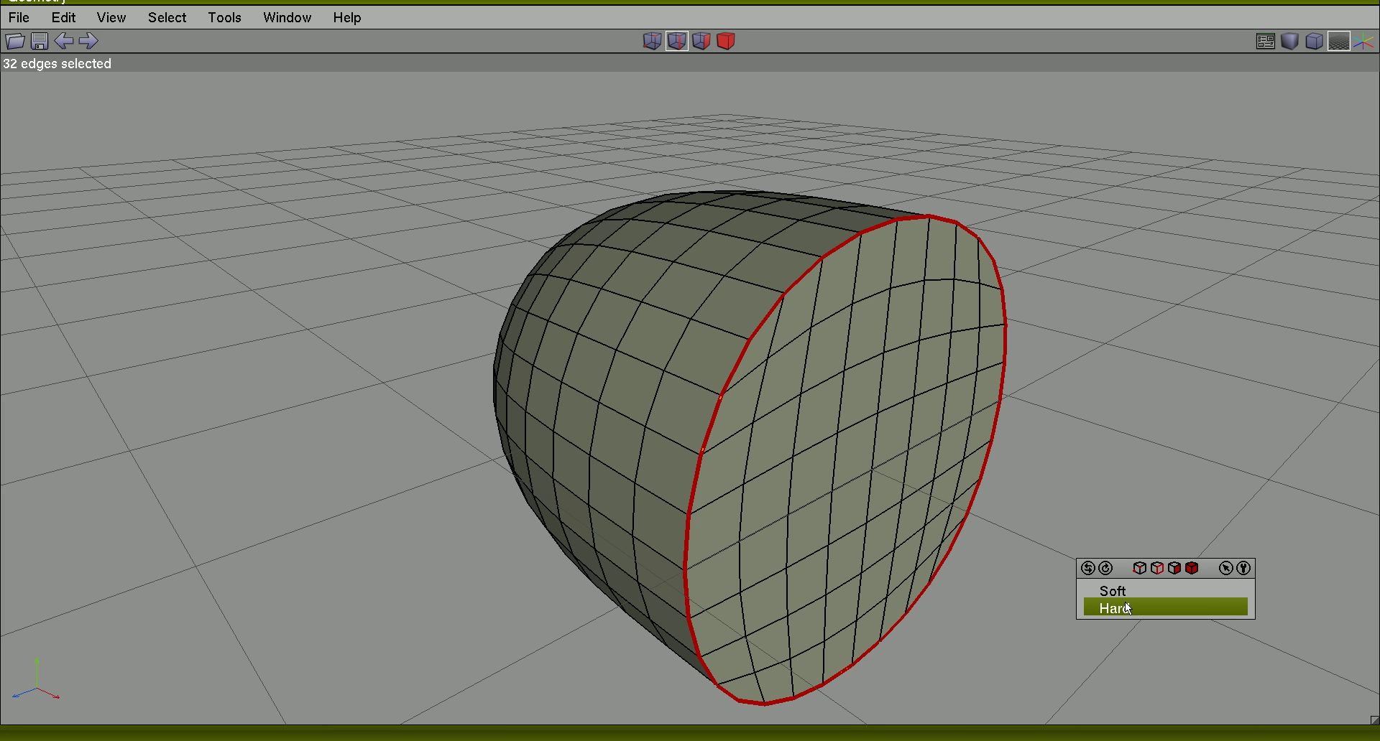
click(1125, 592)
Bevel the rim edges into a narrow band around the flat face and clear the selection.
right_click(1142, 247)
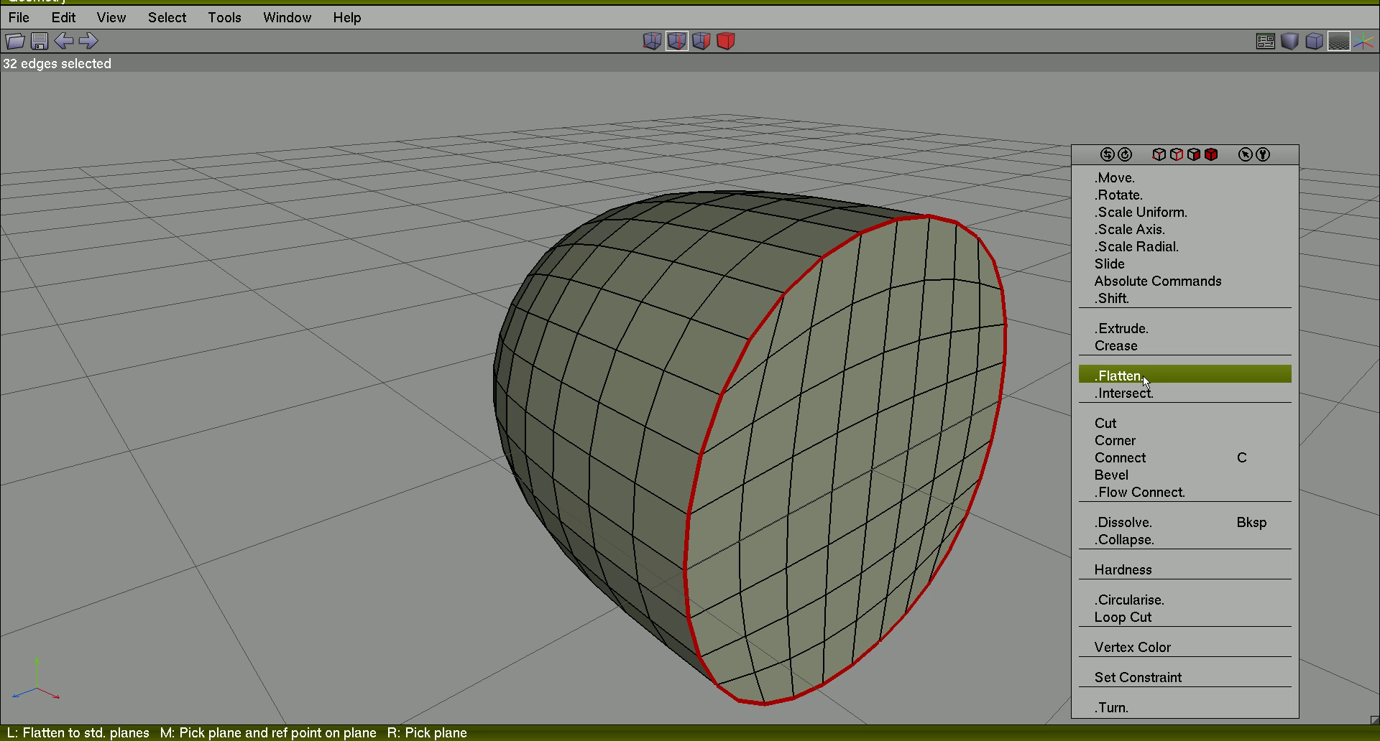
click(1133, 473)
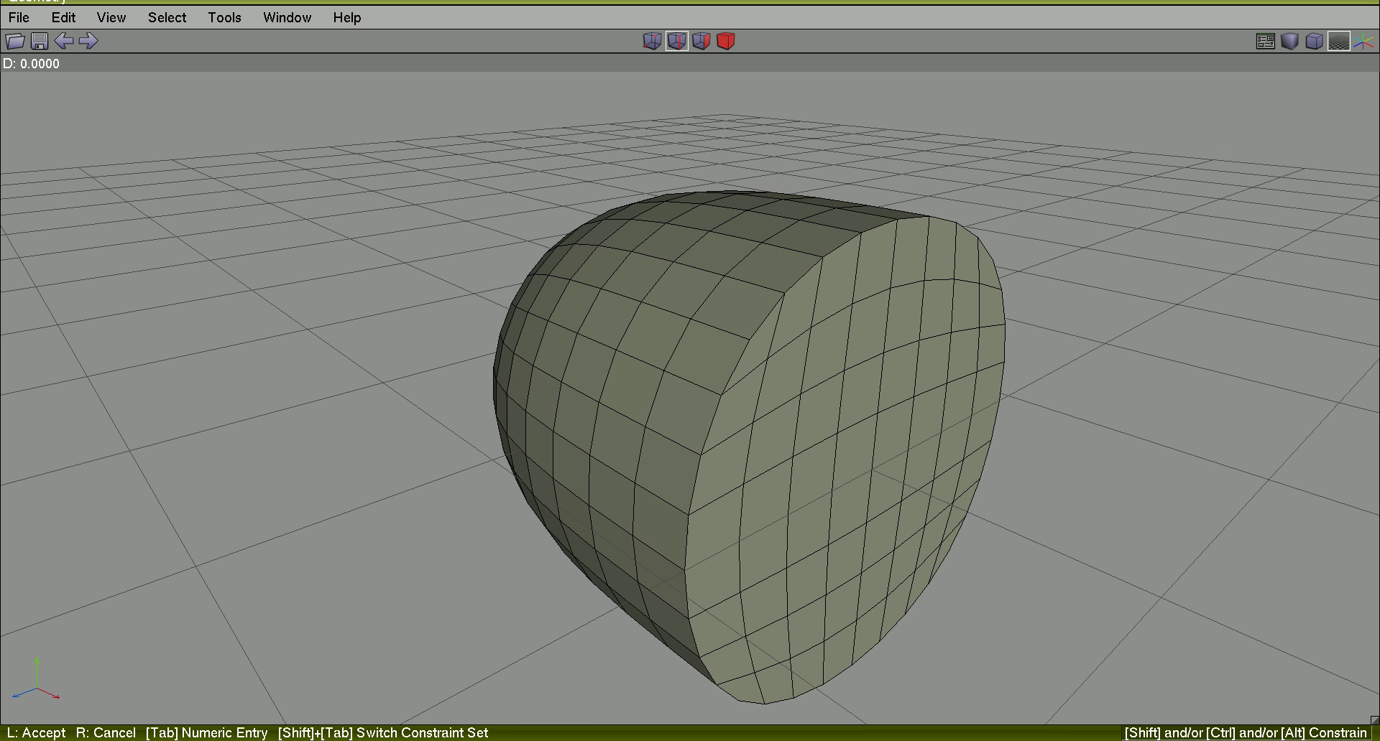
click(700, 382)
key(space)
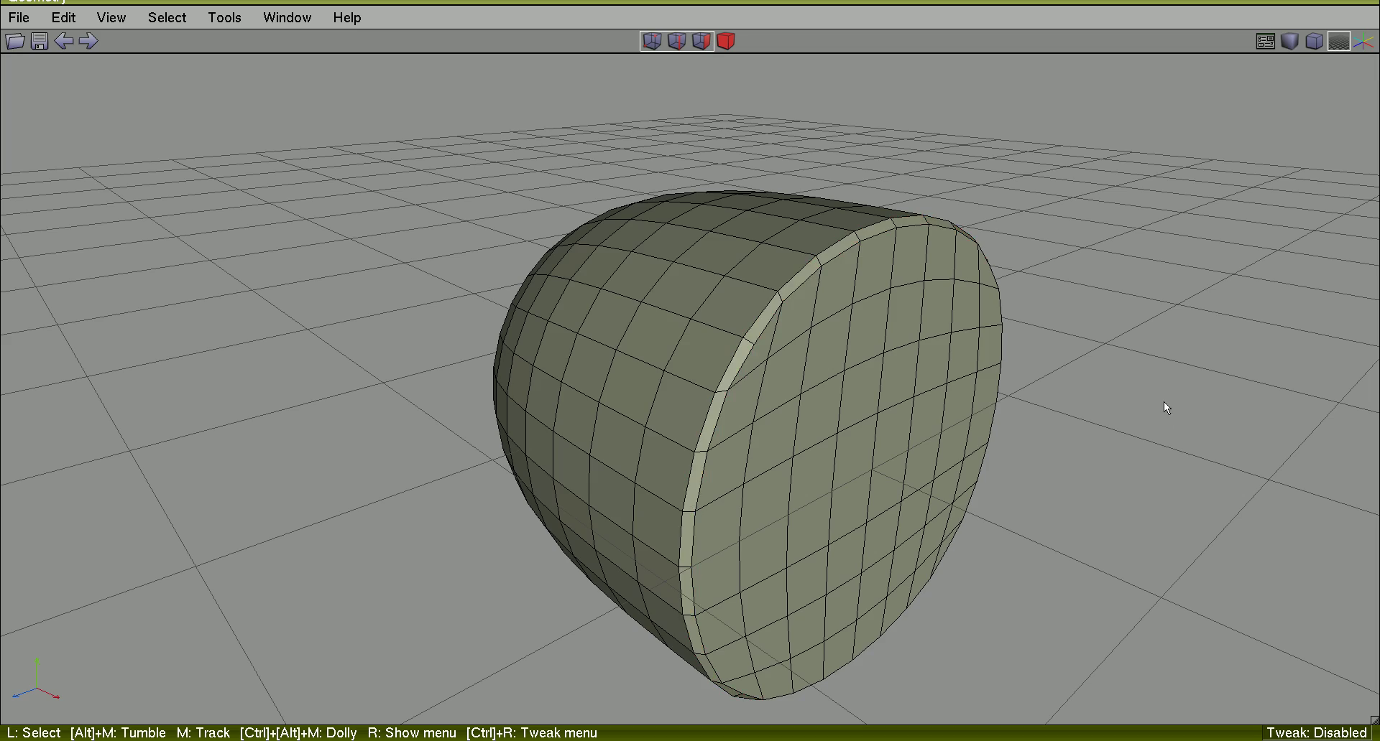
Show the bevelled object as a smooth-shaded proxy and examine its rounded rim from another angle.
key(shift+Tab)
key(Tab)
alt+middle_drag(1162, 401, 901, 392)
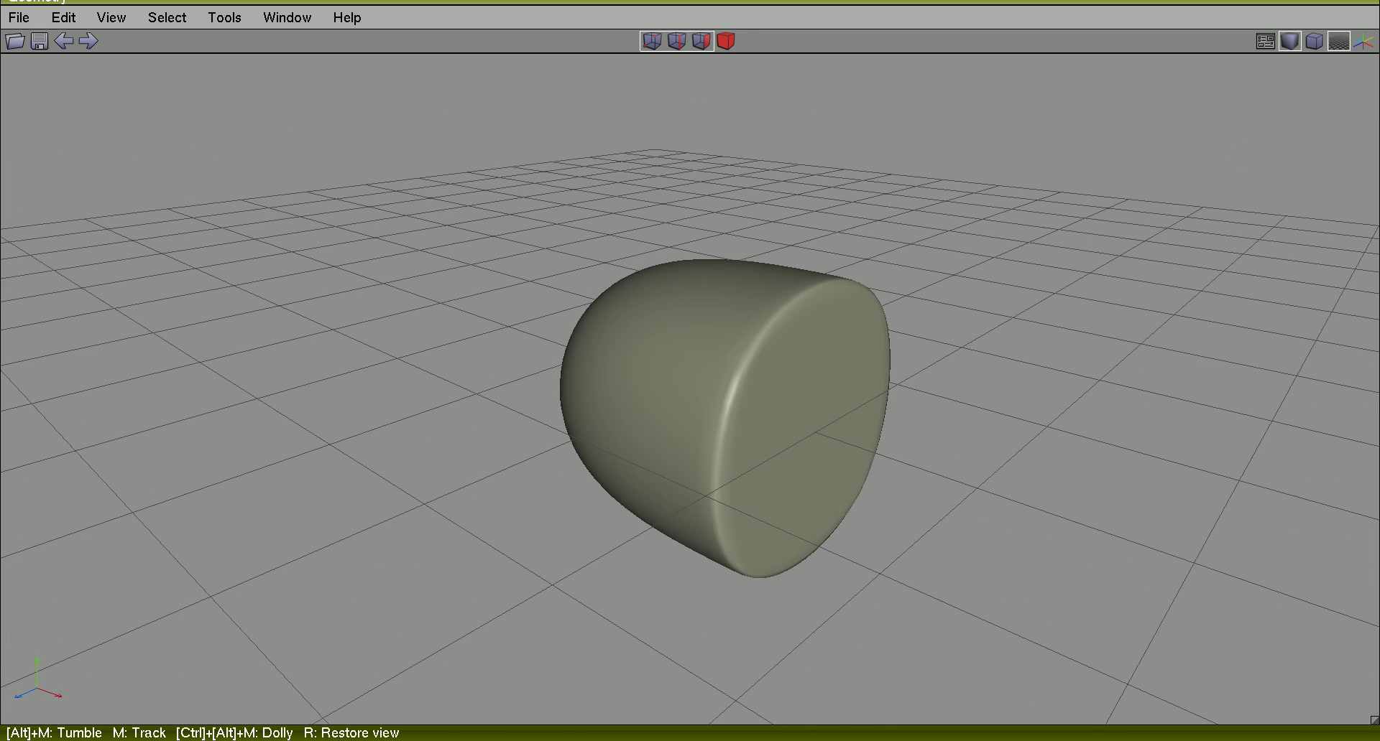